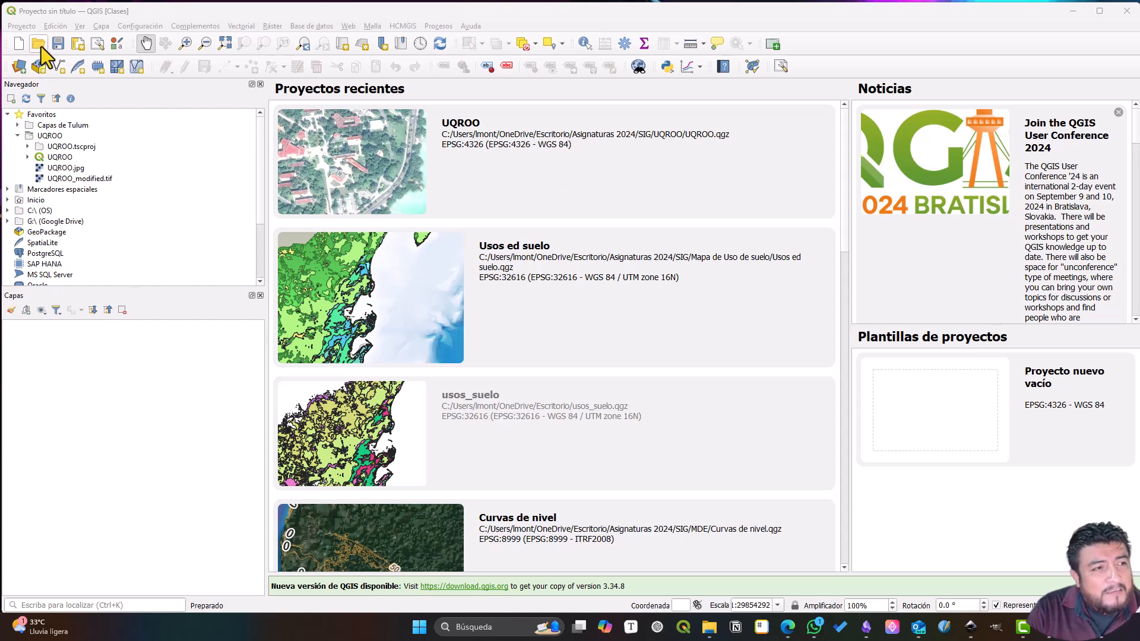
Step: Open the recent UQROO project and reposition its window to fill the screen
left_click(21, 26)
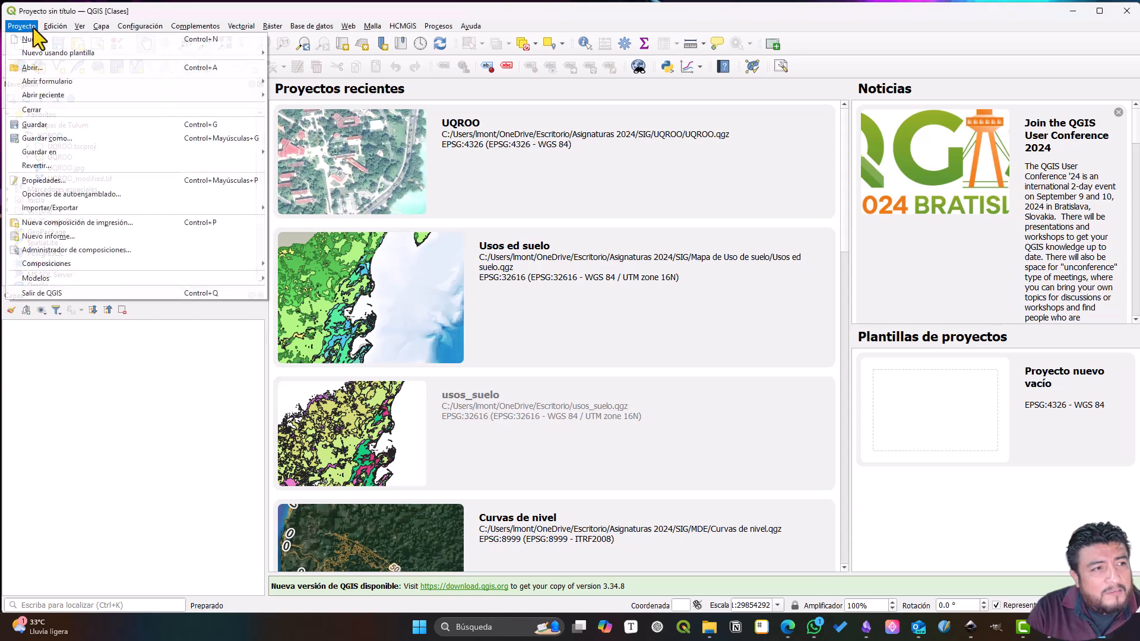
left_click(742, 181)
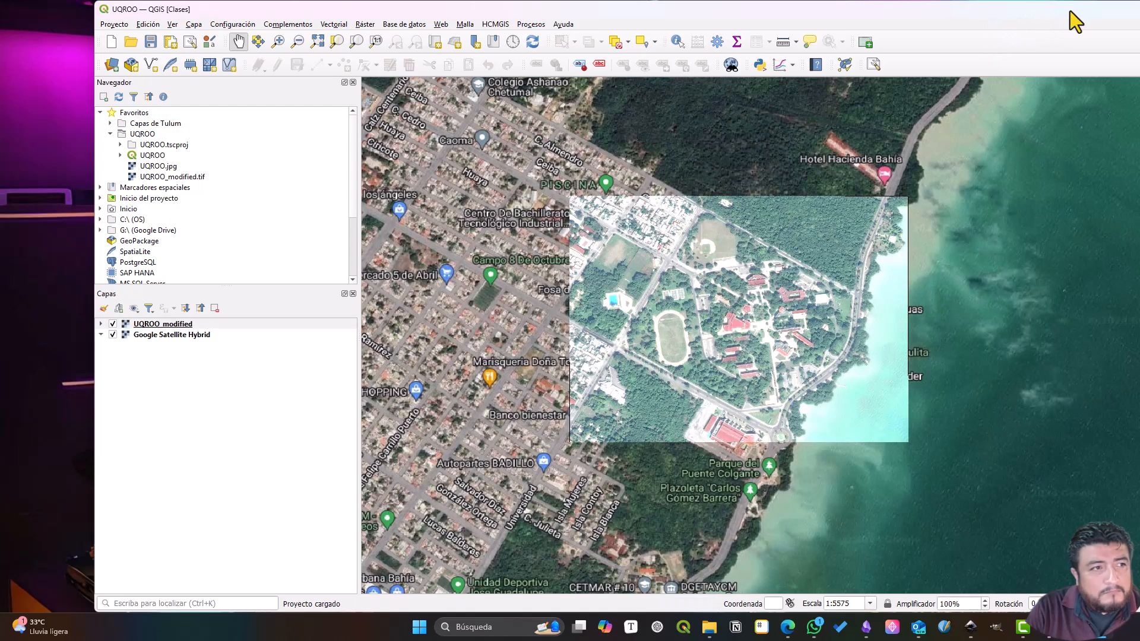
left_click_drag(1070, 11, 978, 13)
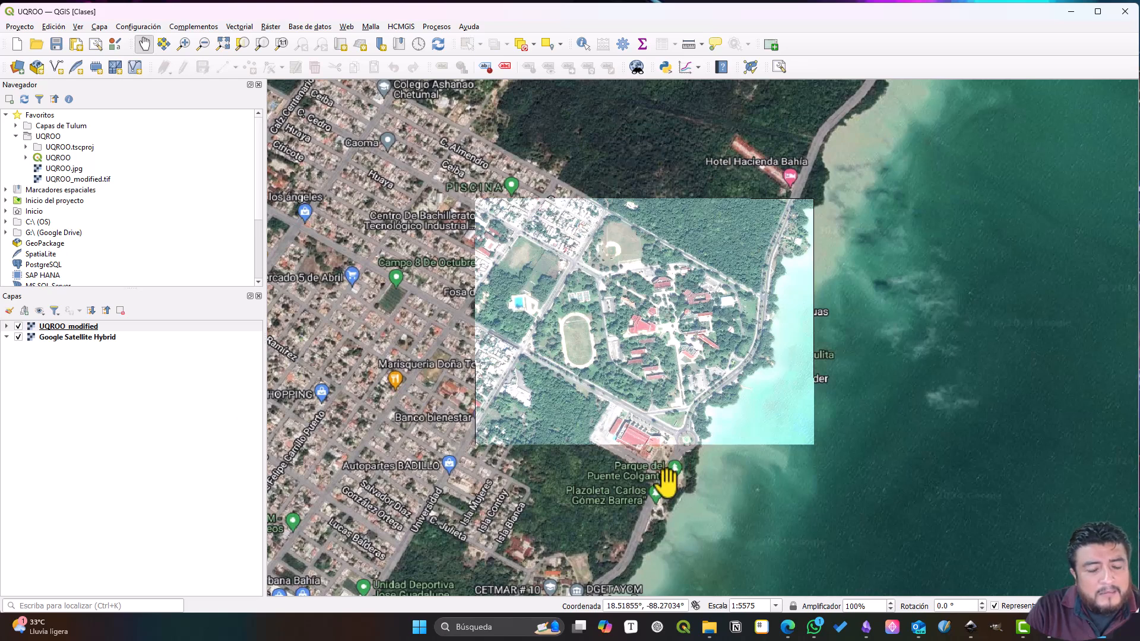
Step: Hide the Google Satellite Hybrid layer and expand the UQROO_modified layer to list its bands
left_click(81, 337)
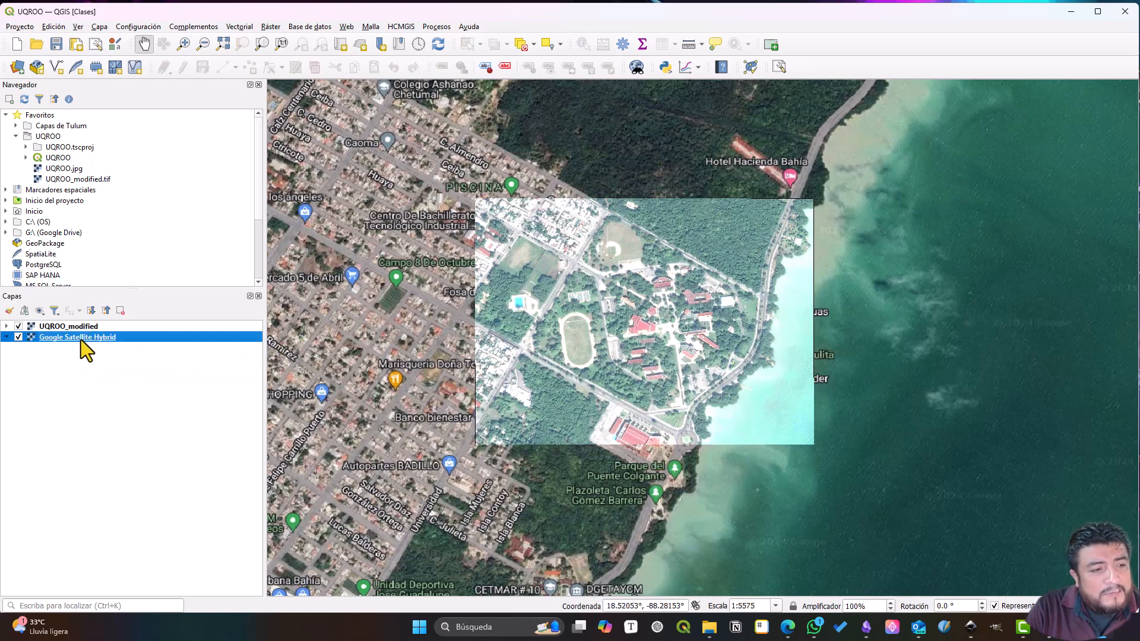
left_click(18, 337)
left_click(109, 330)
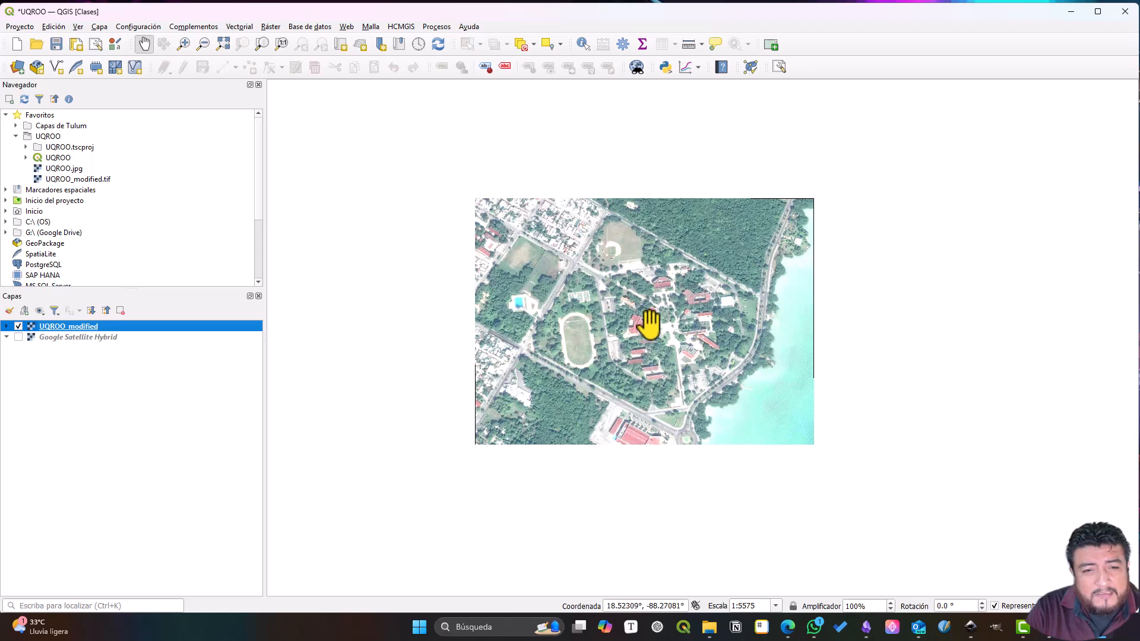
left_click(7, 326)
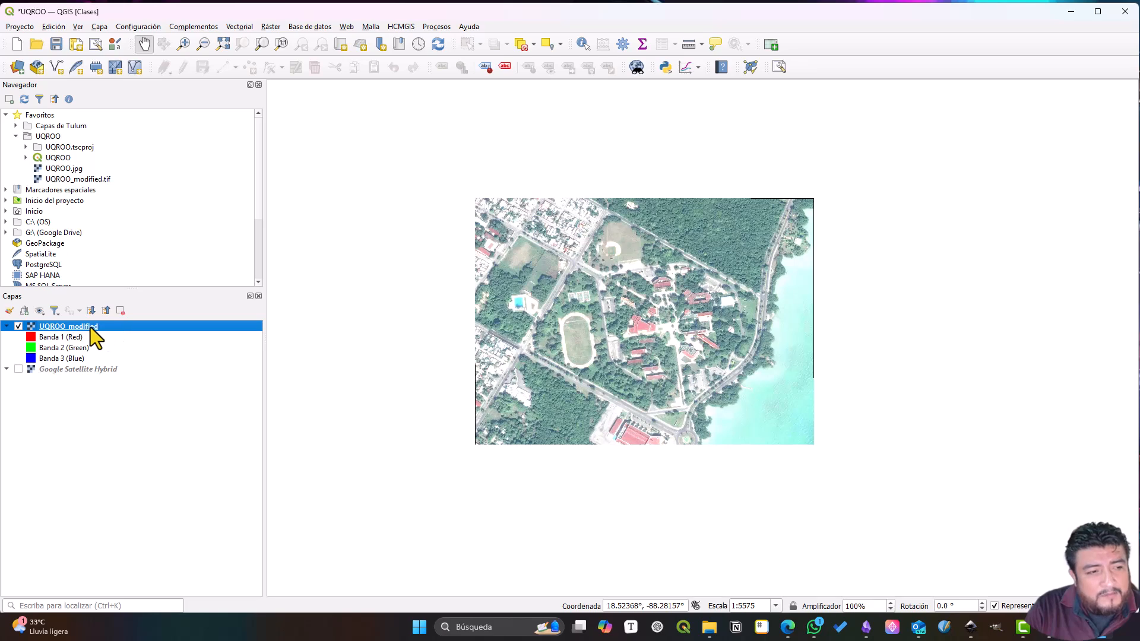
Step: Open the symbology properties of the UQROO_modified layer and widen the dialog so all rendering settings are readable
scroll(695, 320, "up", 1)
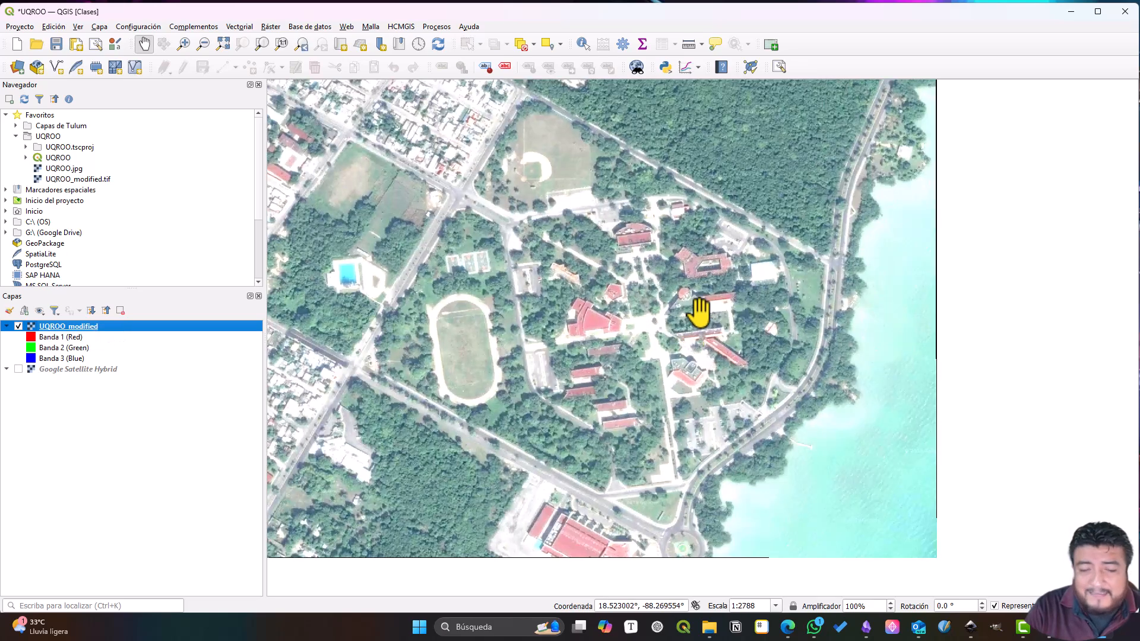
scroll(606, 338, "up", 1)
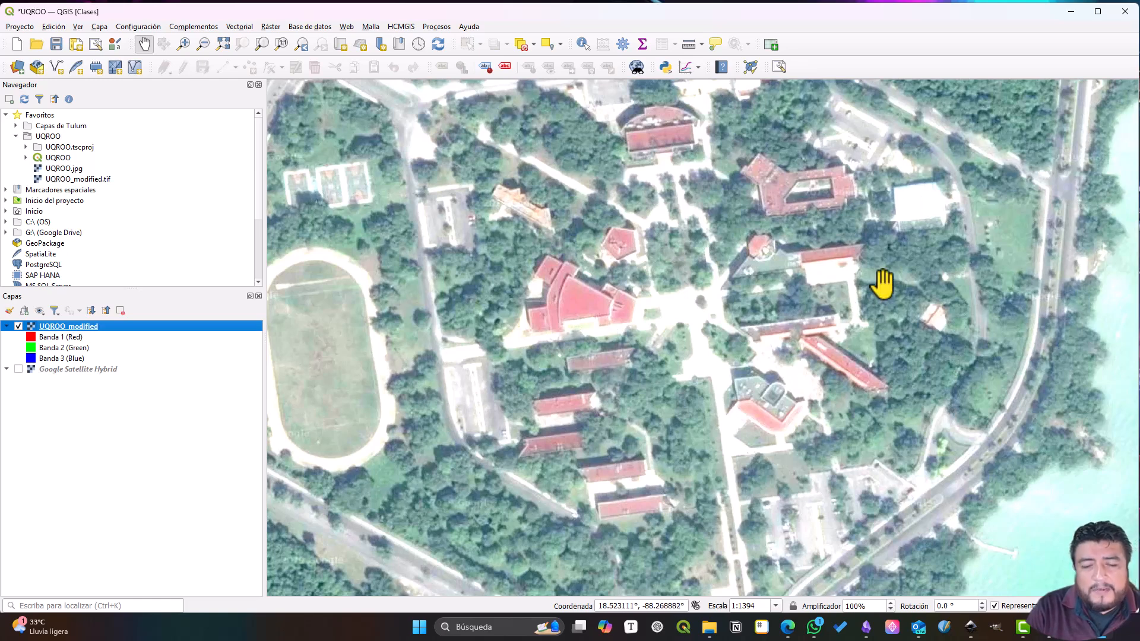
left_click_drag(883, 285, 793, 297)
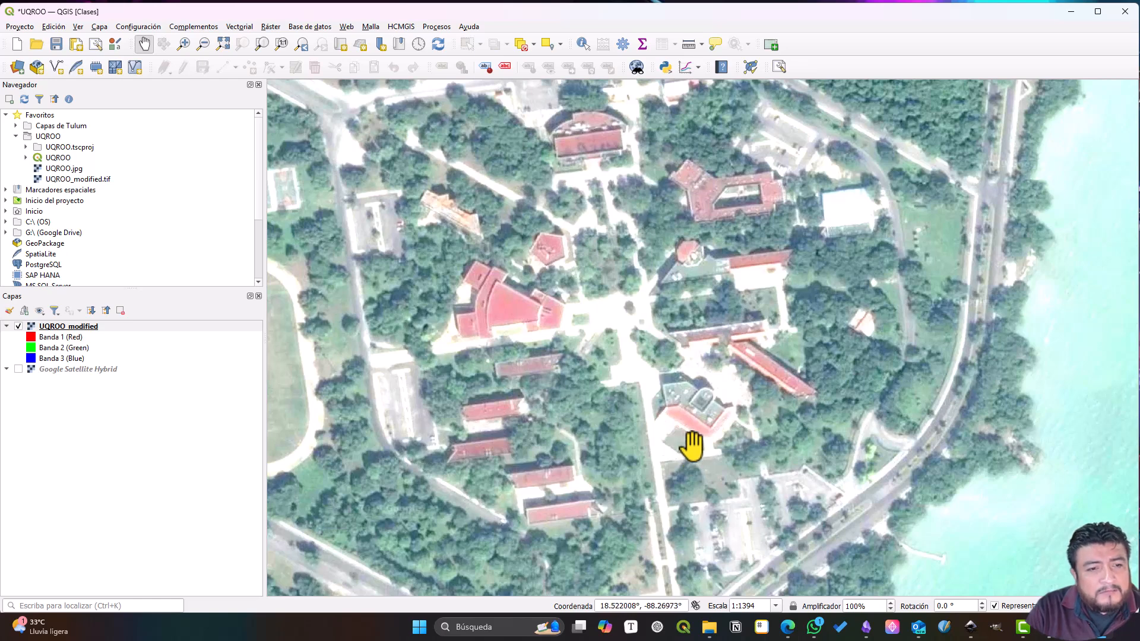
left_click_drag(706, 378, 752, 387)
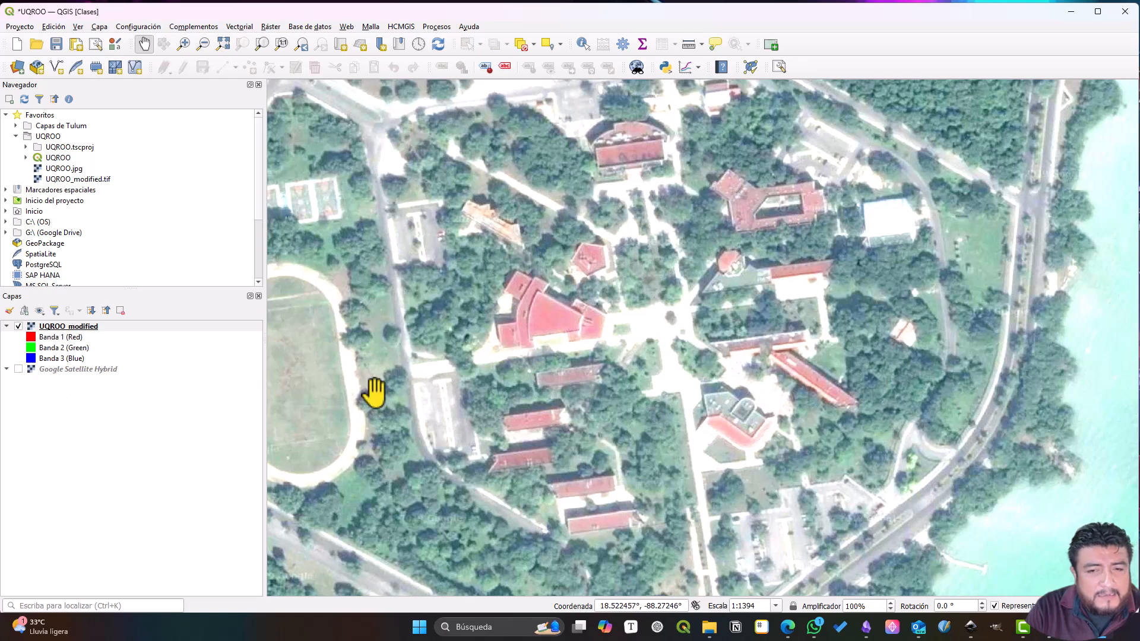
left_click(66, 327)
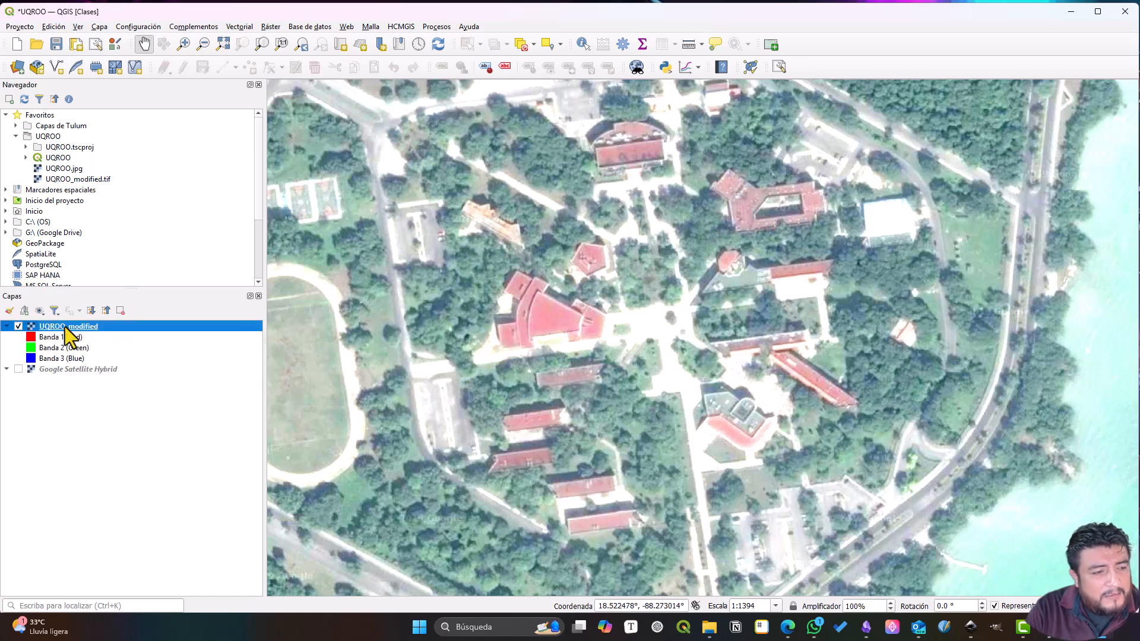
right_click(65, 328)
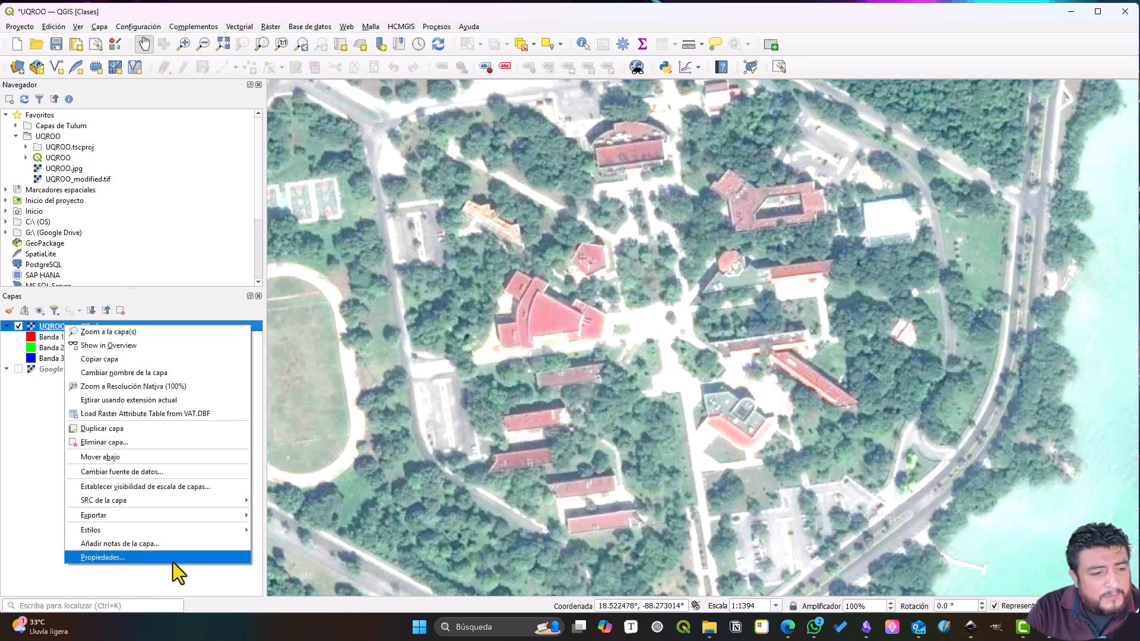
double_click(51, 328)
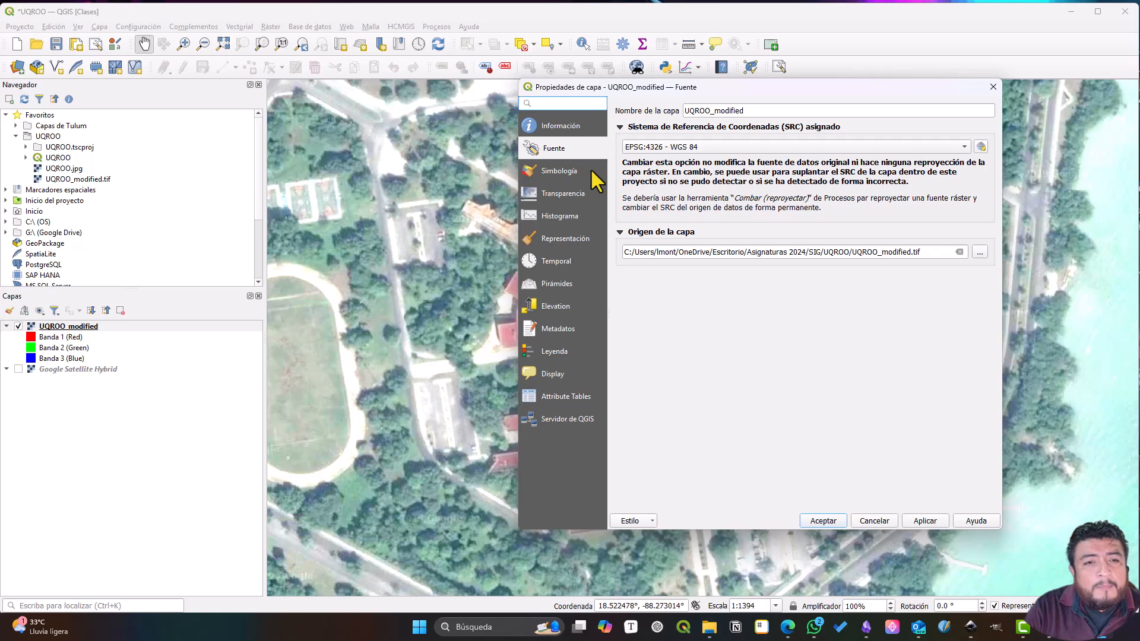
left_click(575, 171)
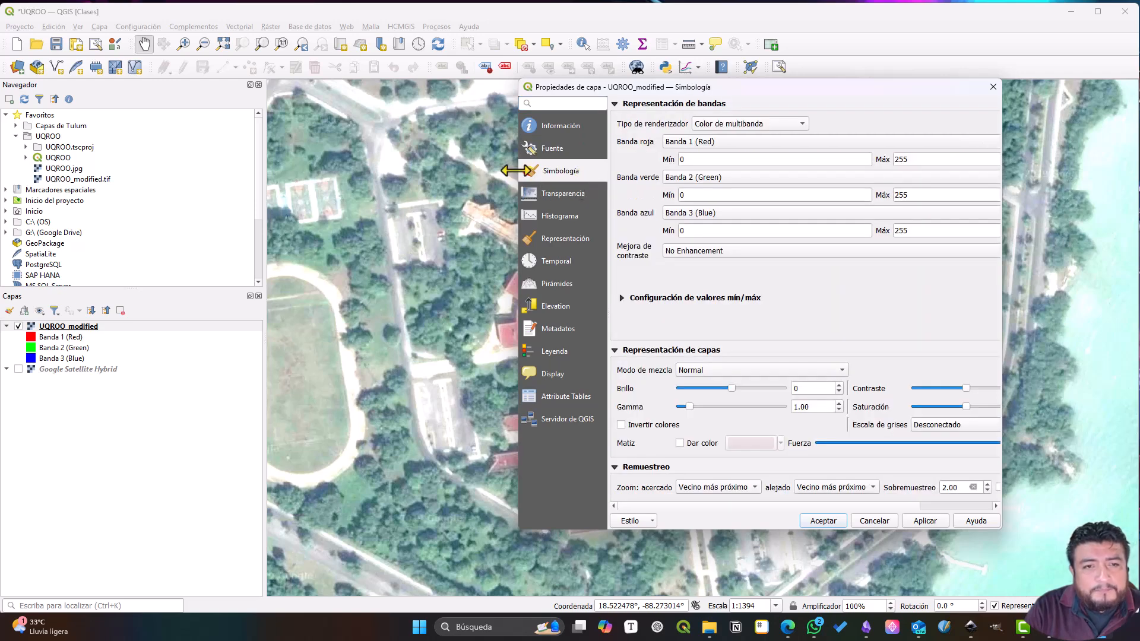
left_click_drag(822, 90, 328, 27)
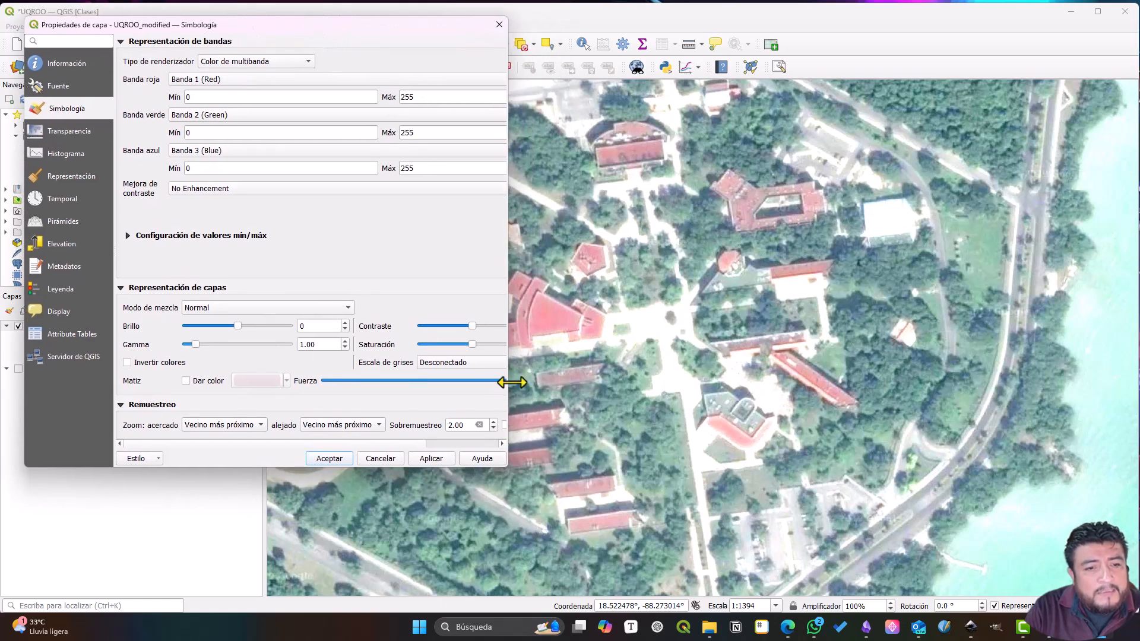
left_click_drag(507, 380, 599, 391)
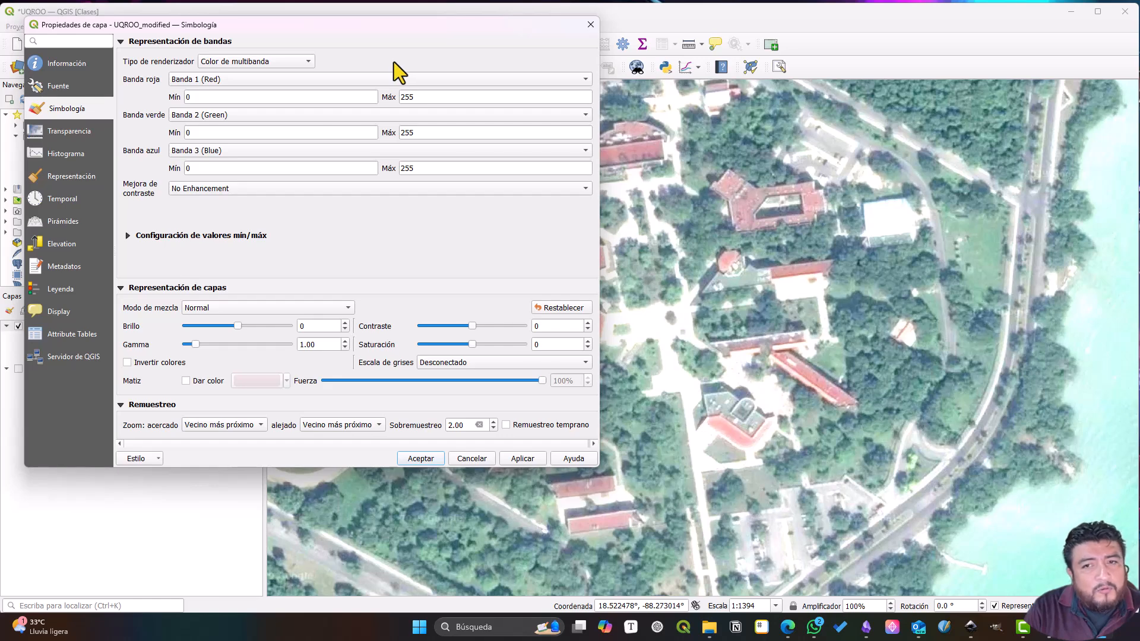
left_click_drag(438, 26, 432, 36)
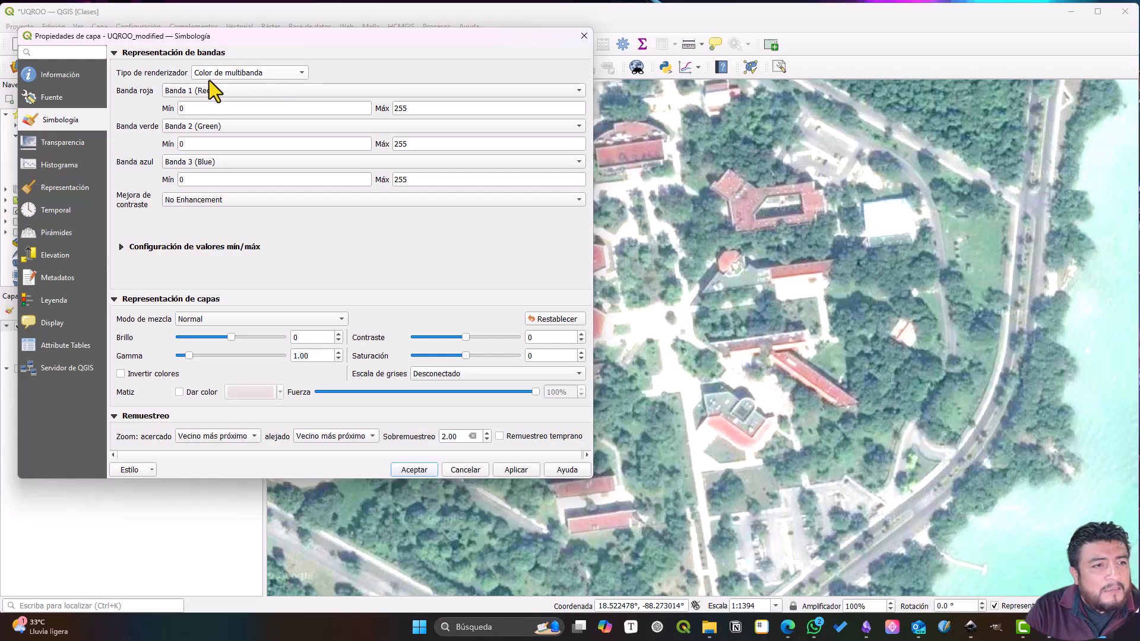
Step: Examine the red band choices and the raster histogram of UQROO_modified, and return to its symbology settings
left_click(234, 93)
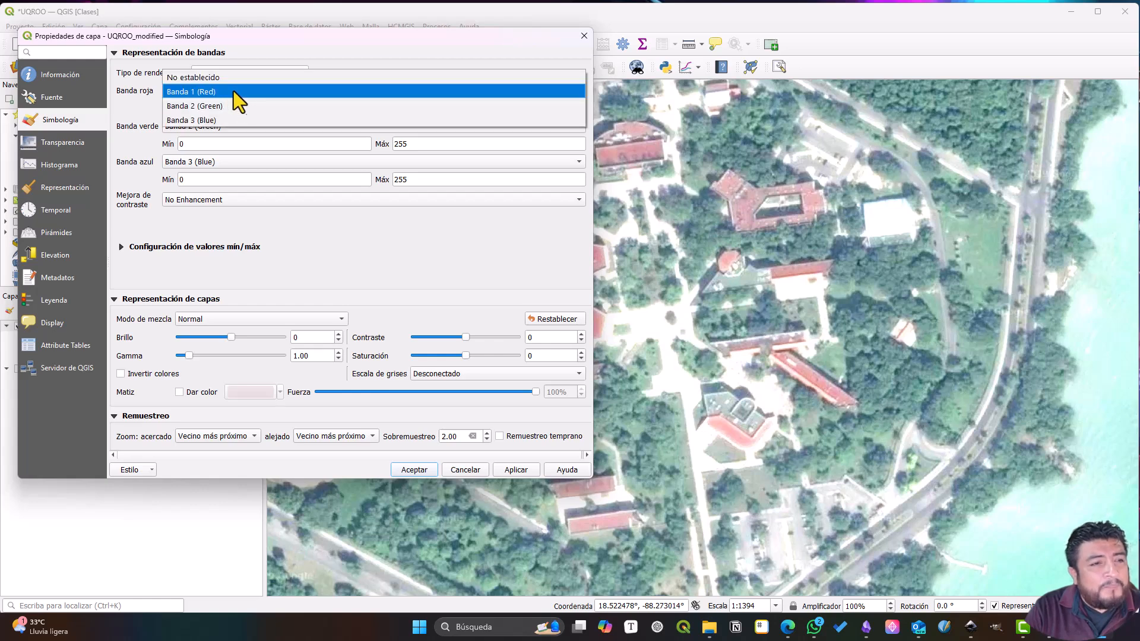
left_click(393, 246)
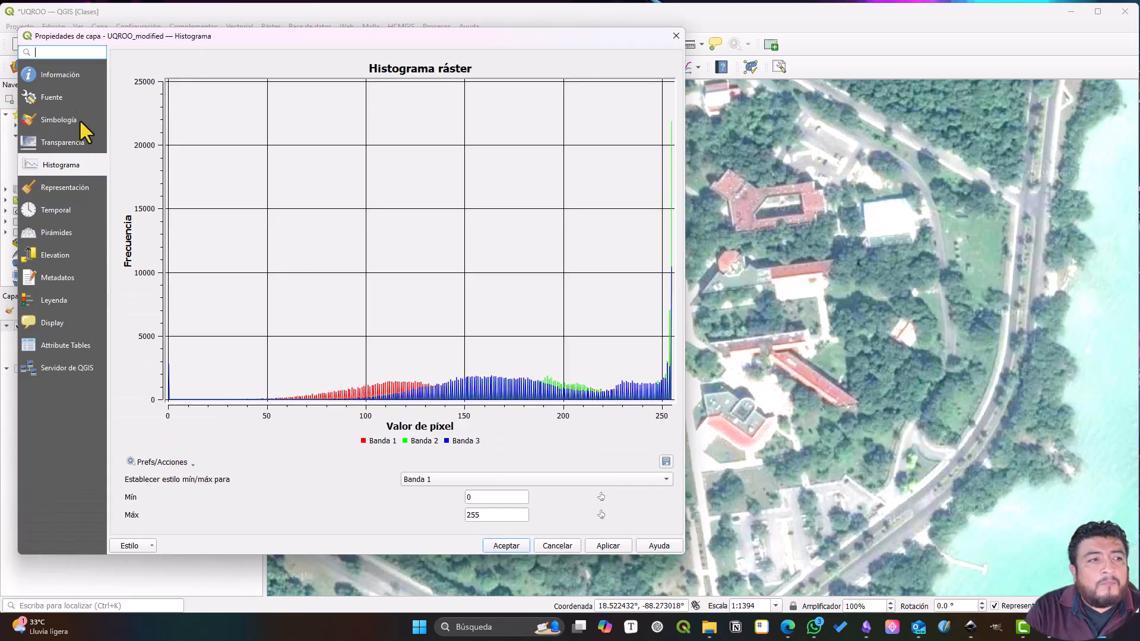
left_click(74, 122)
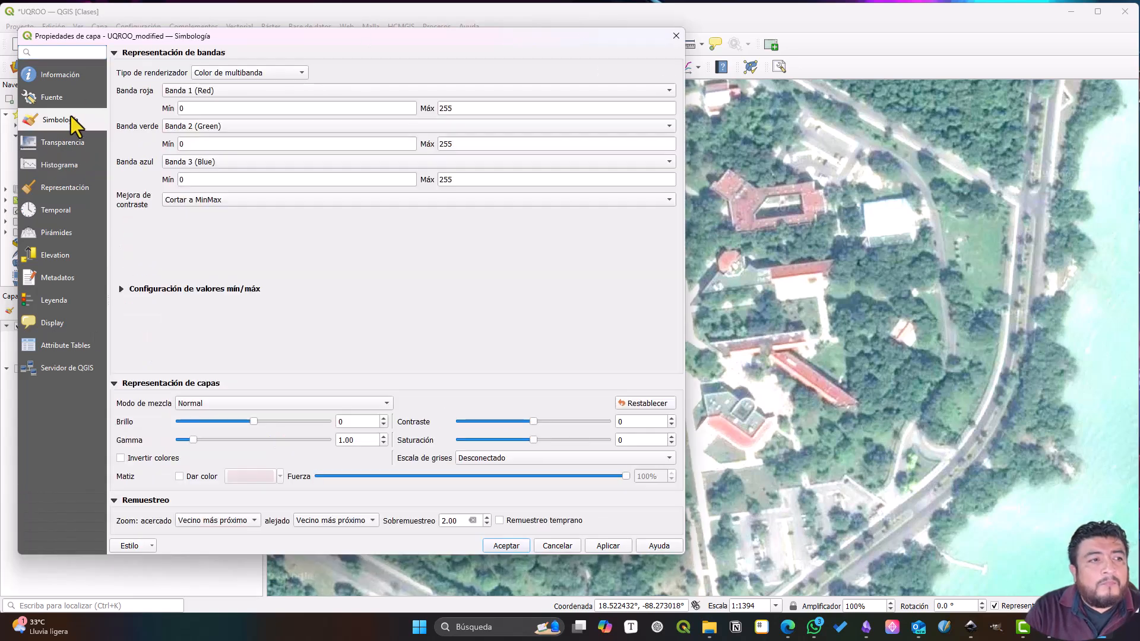
left_click_drag(401, 38, 755, 45)
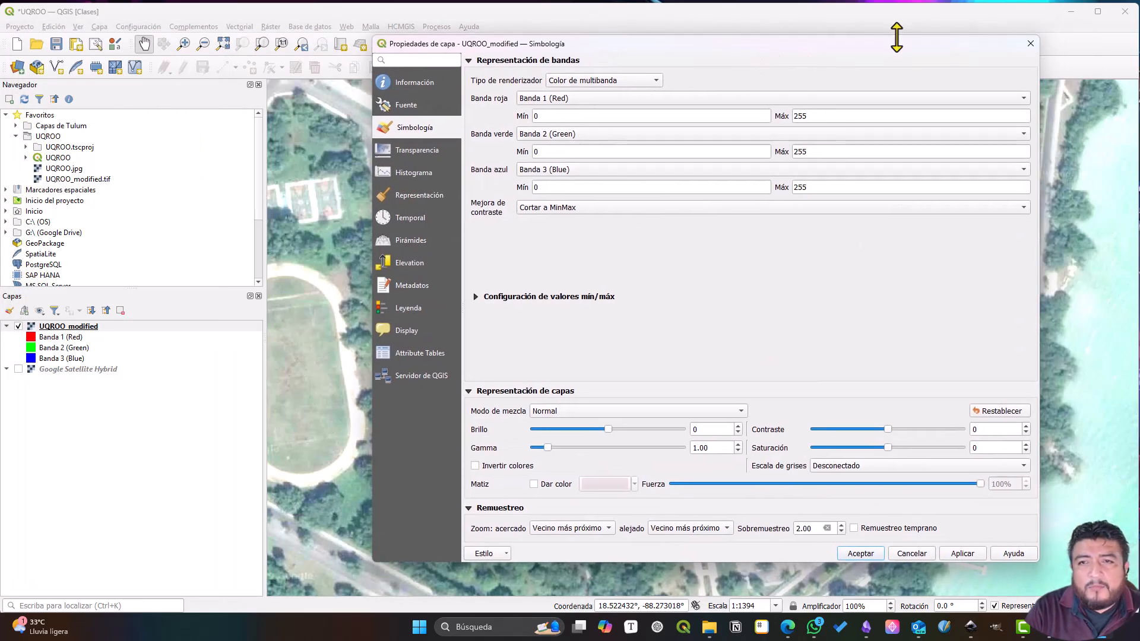
left_click_drag(920, 48, 682, 42)
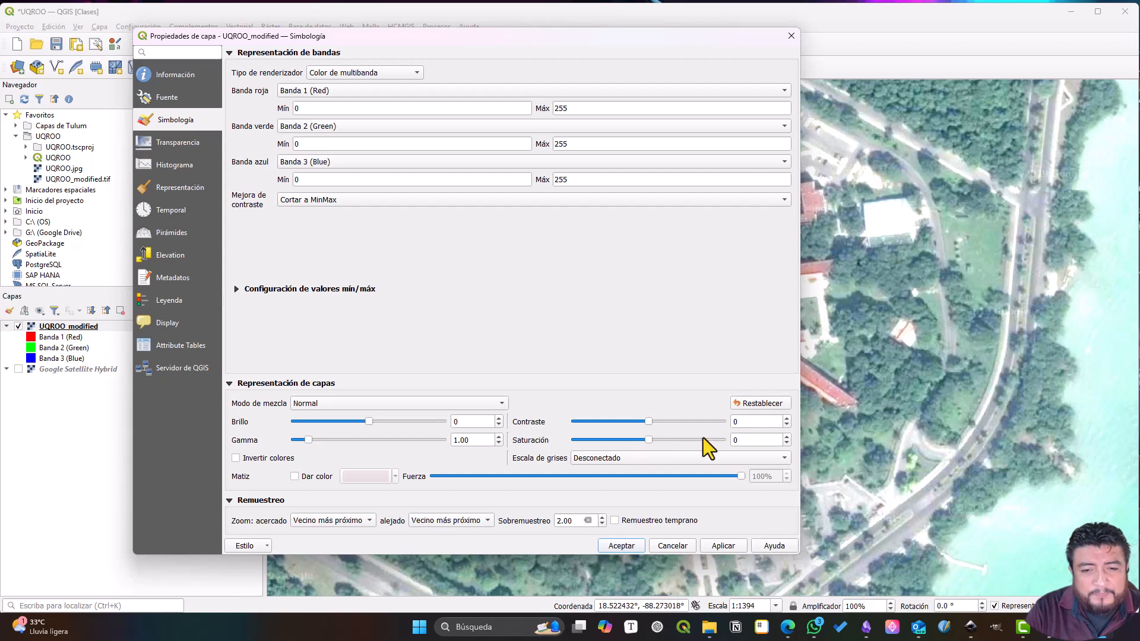
Step: Try a contrast of 5 on the UQROO_modified layer and uncover the map to judge the effect
double_click(786, 419)
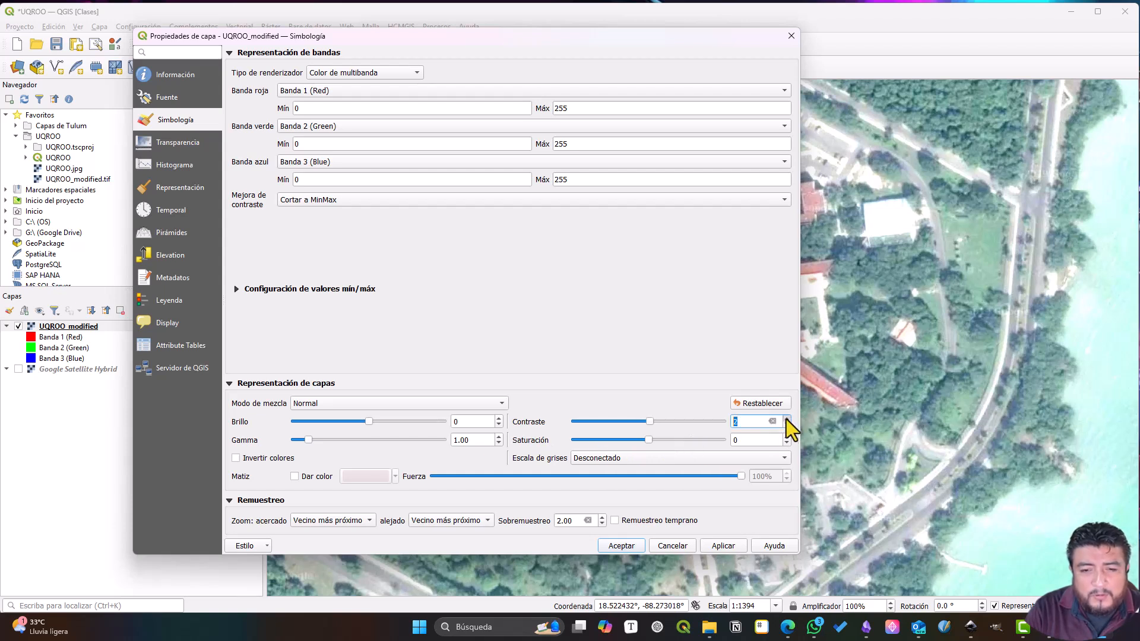
left_click(724, 550)
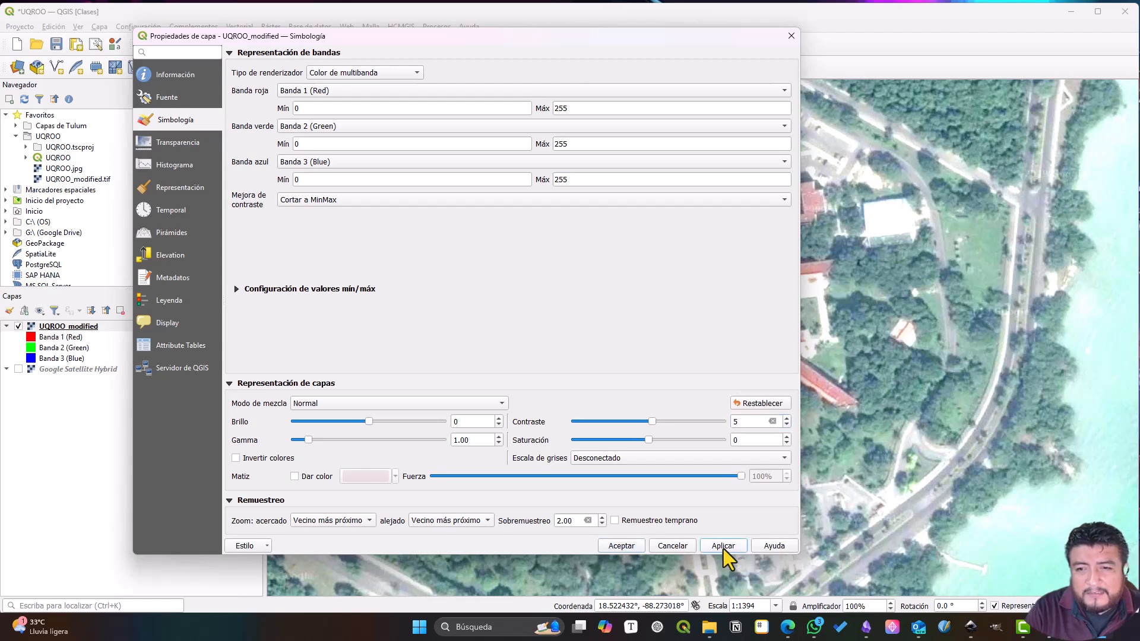
left_click_drag(747, 39, 575, 12)
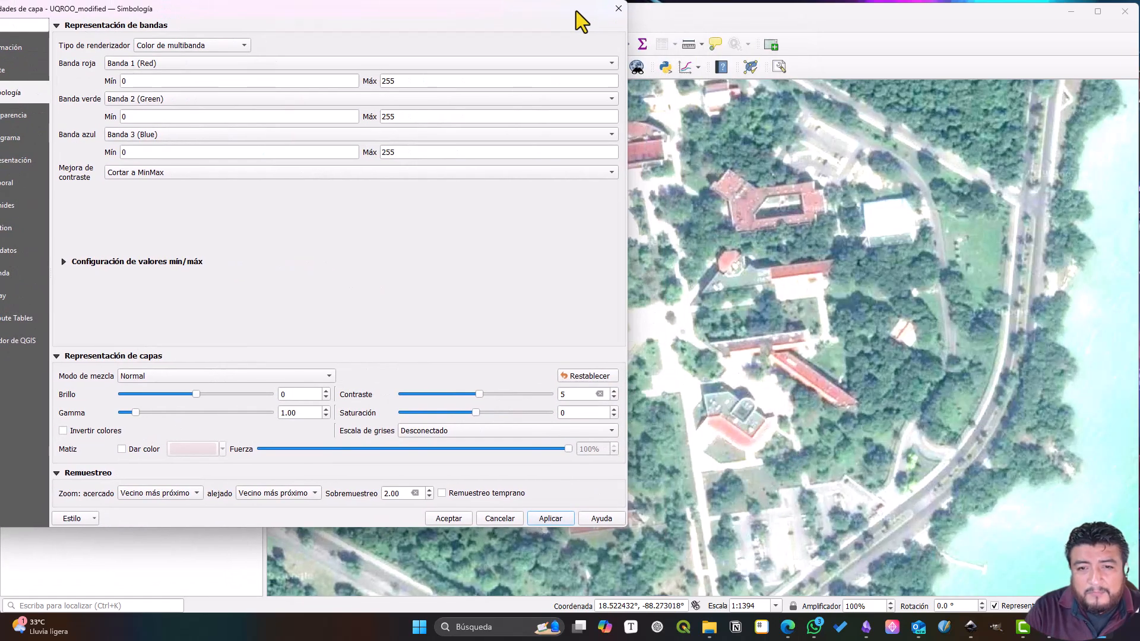
Step: Try raising the layer's contrast to 20 and apply it to the map
left_click(614, 391)
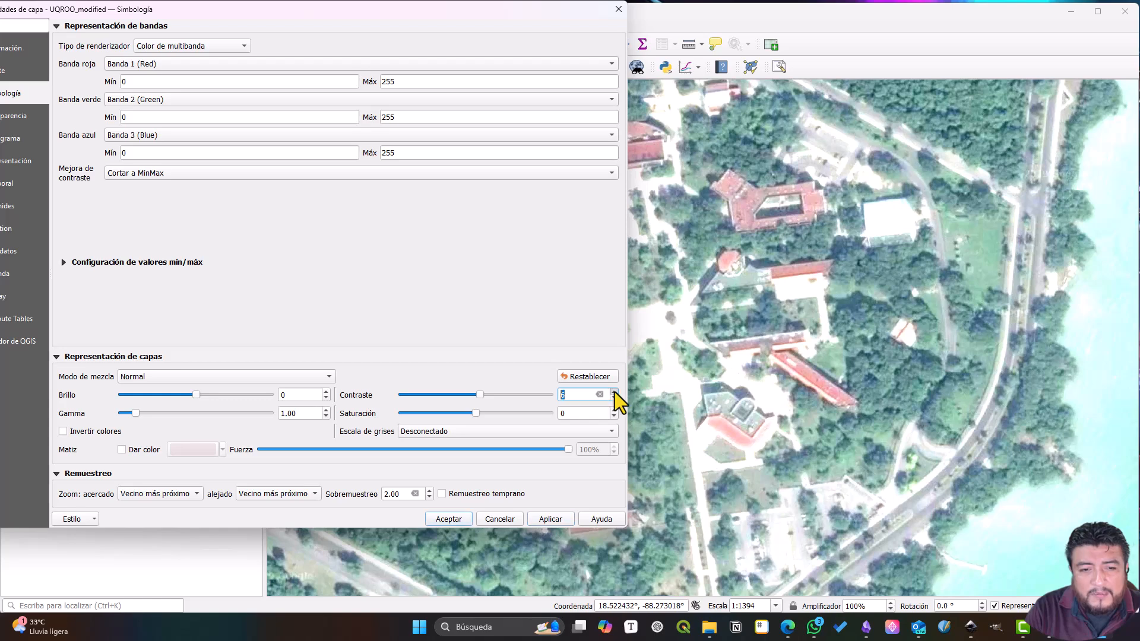
left_click(614, 392)
left_click(614, 392)
left_click(547, 518)
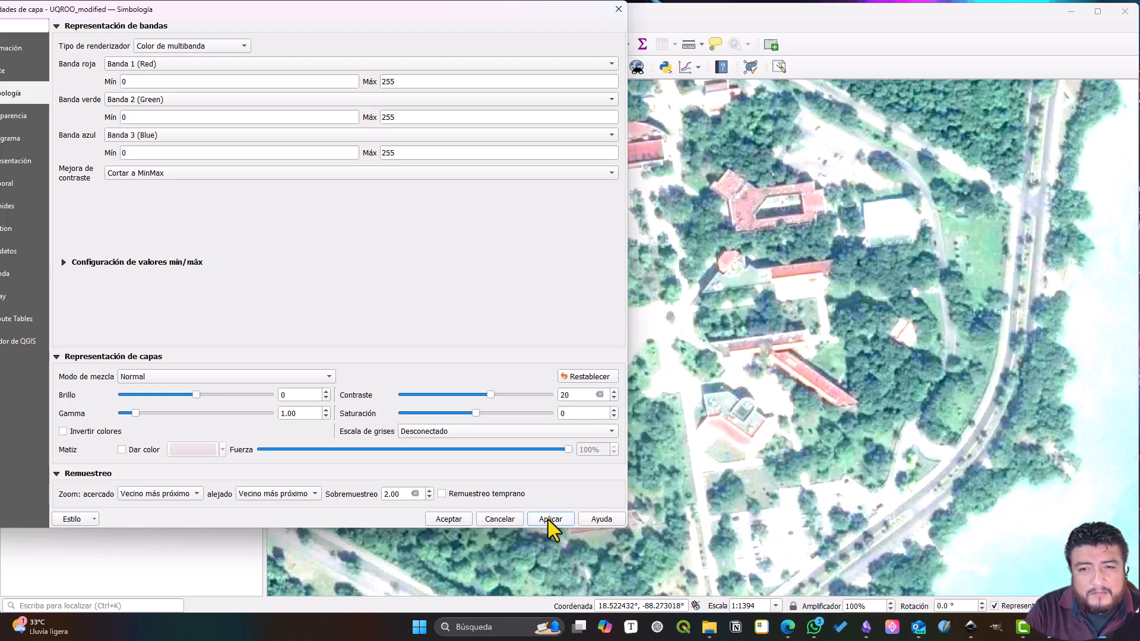
Step: Set the layer's contrast to 10 and apply it to the map
left_click(614, 397)
left_click(614, 397)
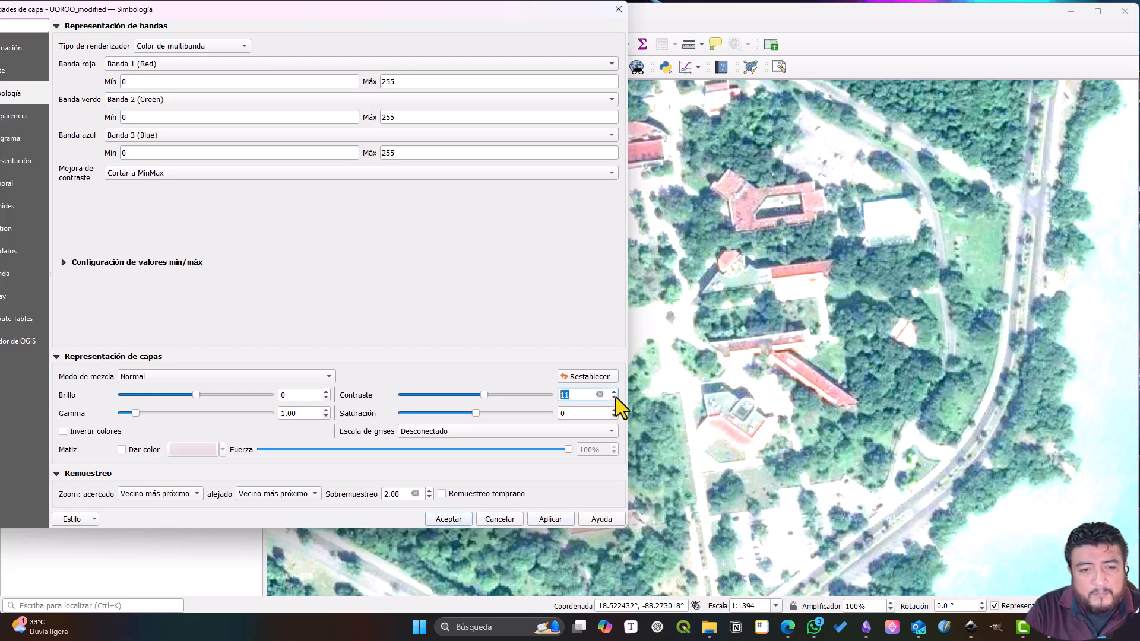
left_click(561, 517)
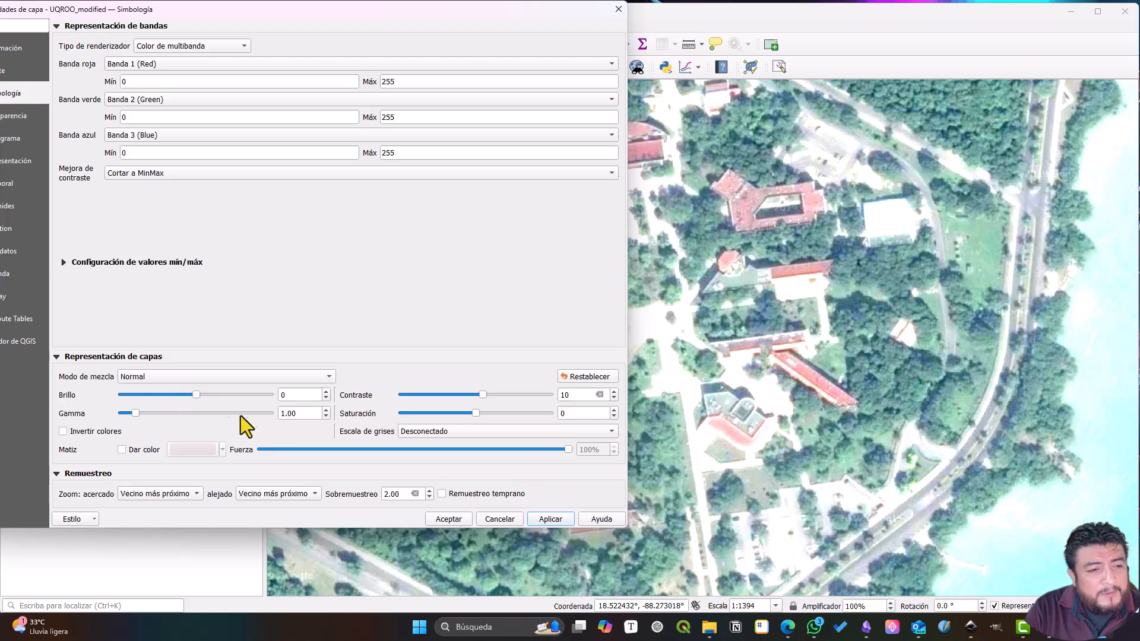
Step: Lower the layer's brightness to -10 and apply it to the map
left_click(326, 398)
left_click(325, 398)
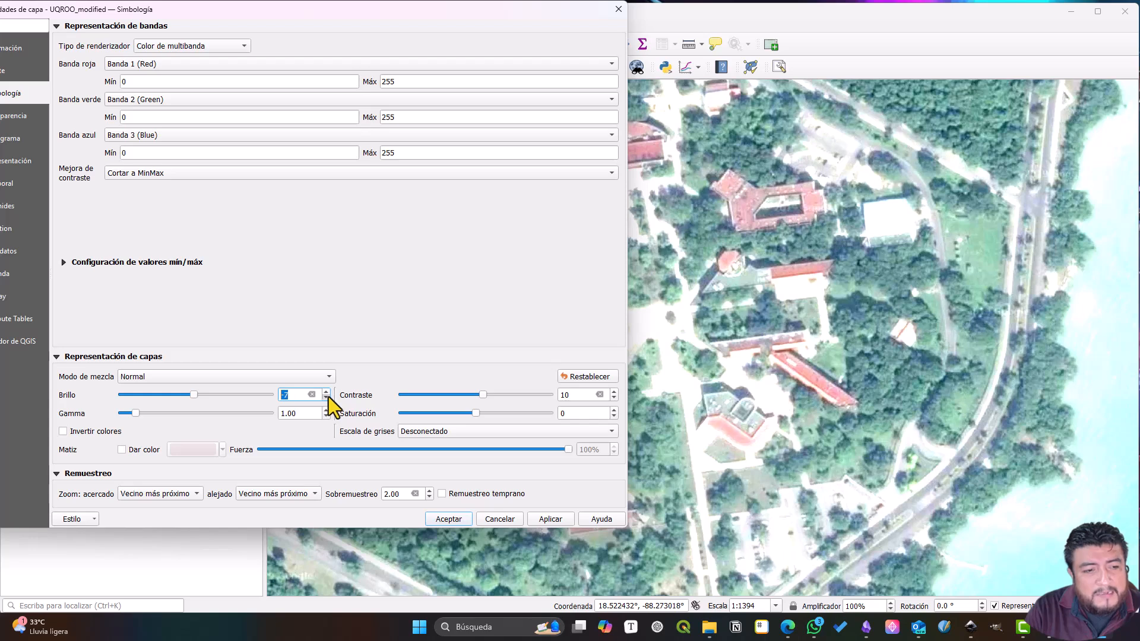
left_click(329, 397)
left_click(544, 518)
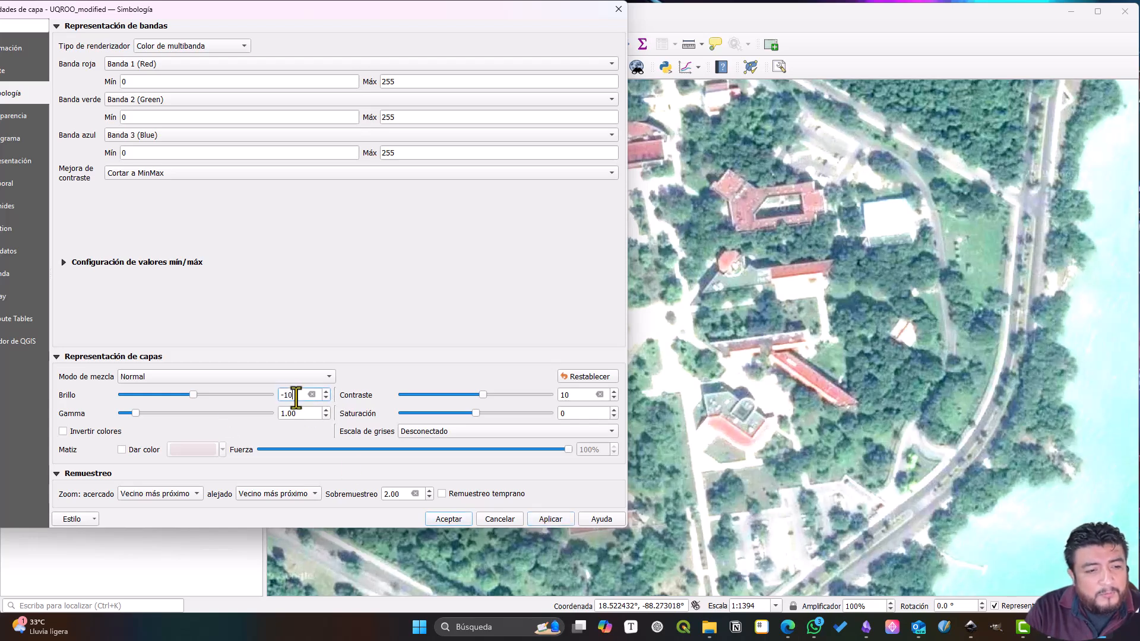
Step: Try a brightness of 30 on the layer and apply it to the map
left_click_drag(295, 396, 264, 390)
type("30")
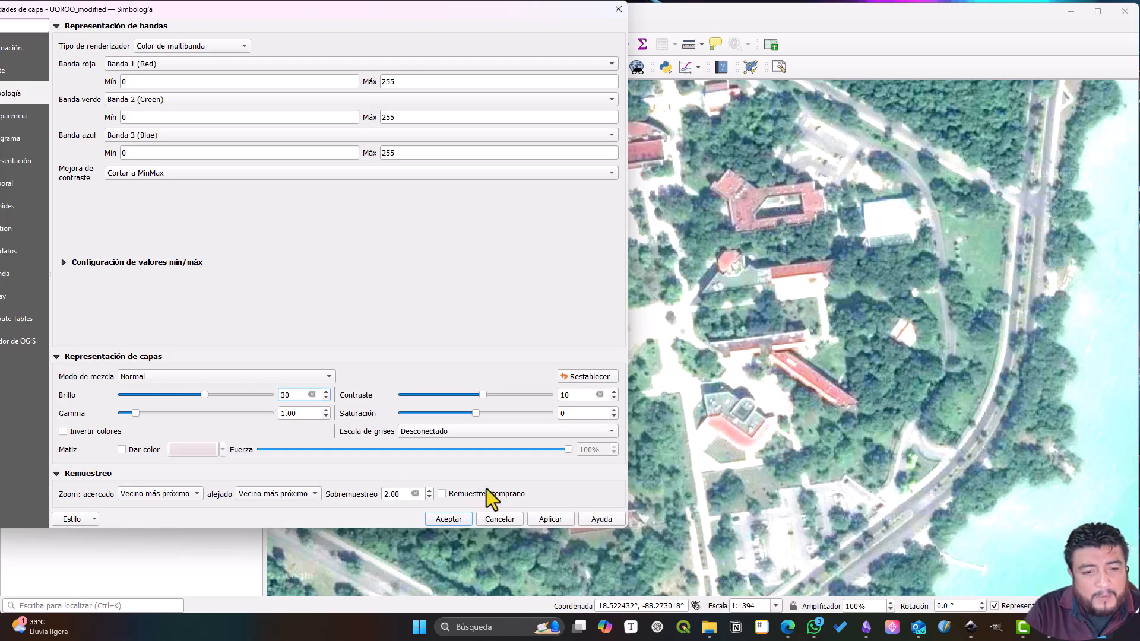
left_click(557, 523)
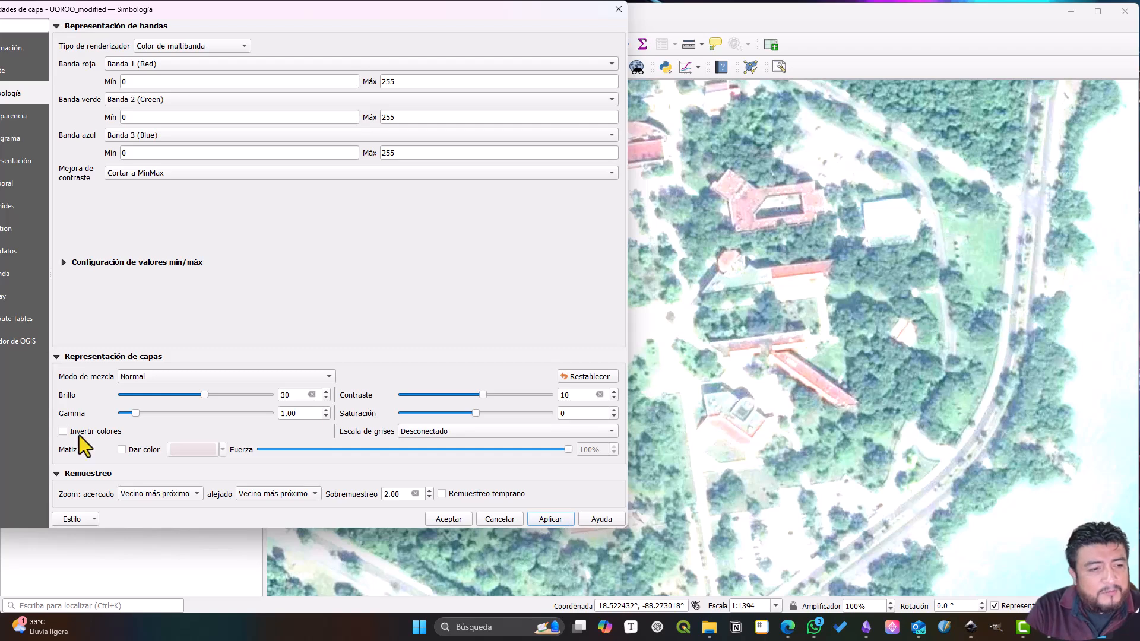
Step: Try a brightness of -10 on the layer, and restore the default layer rendering settings on the map
double_click(289, 395)
type("-")
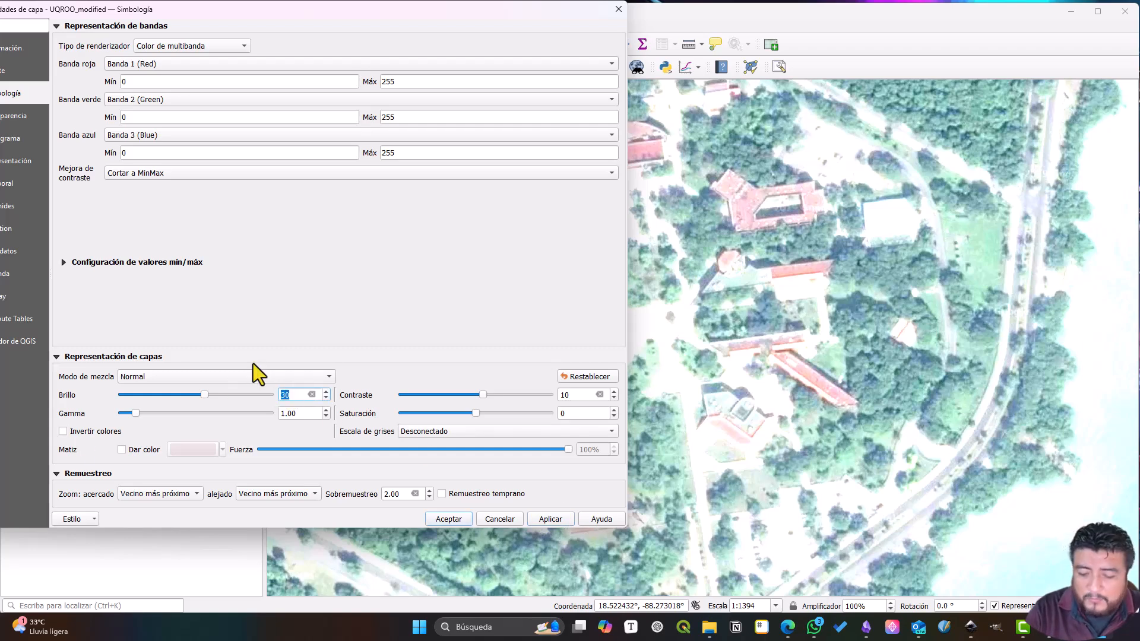
type("10")
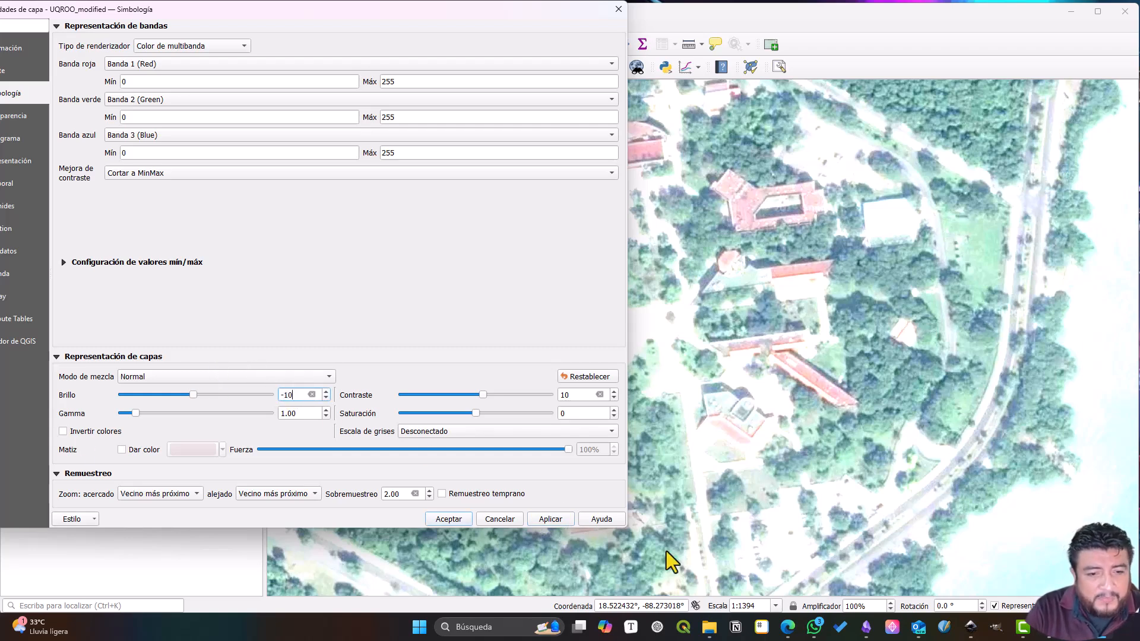
left_click(553, 518)
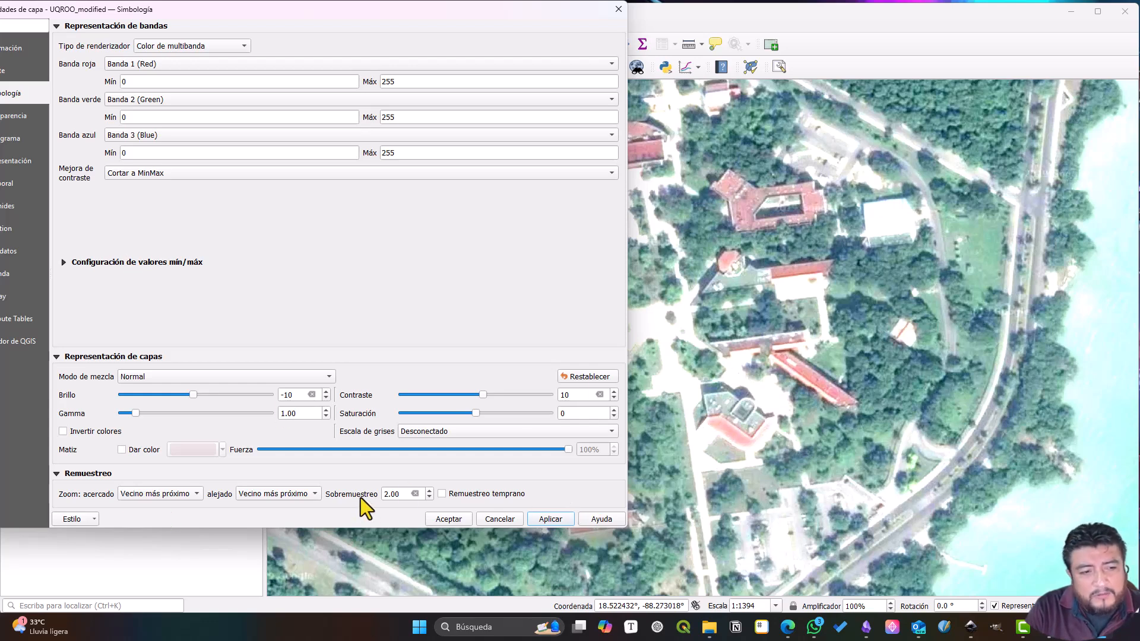
left_click(604, 378)
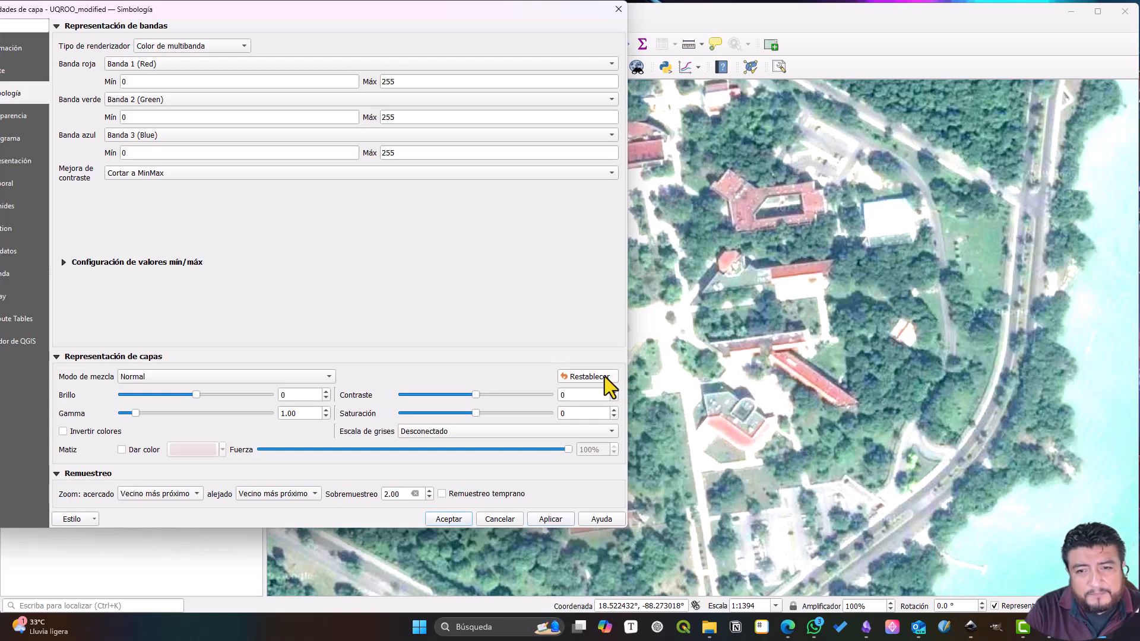
left_click(560, 519)
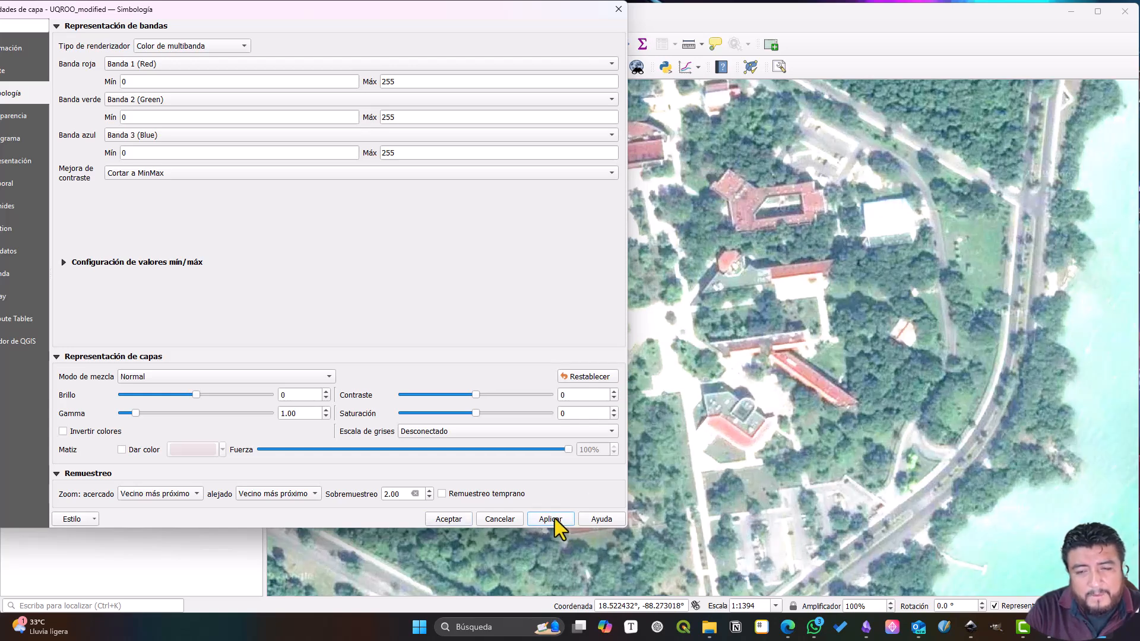
Step: Set the layer's contrast to 20 and brightness to -15, and apply both to the map
left_click(560, 395)
type("2")
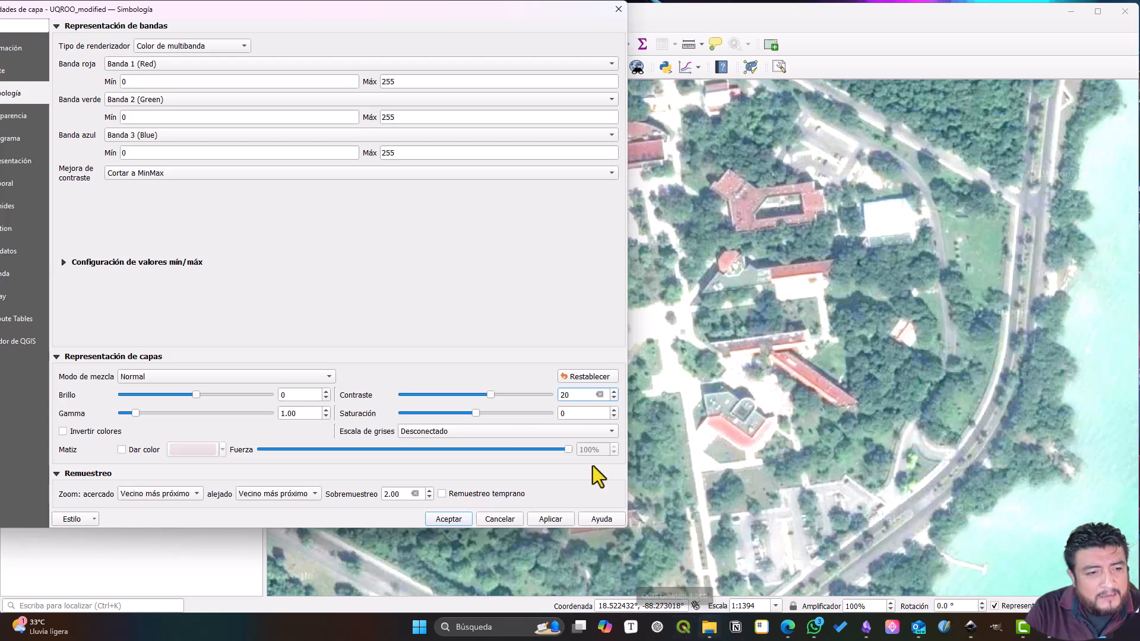
double_click(300, 395)
type("-15")
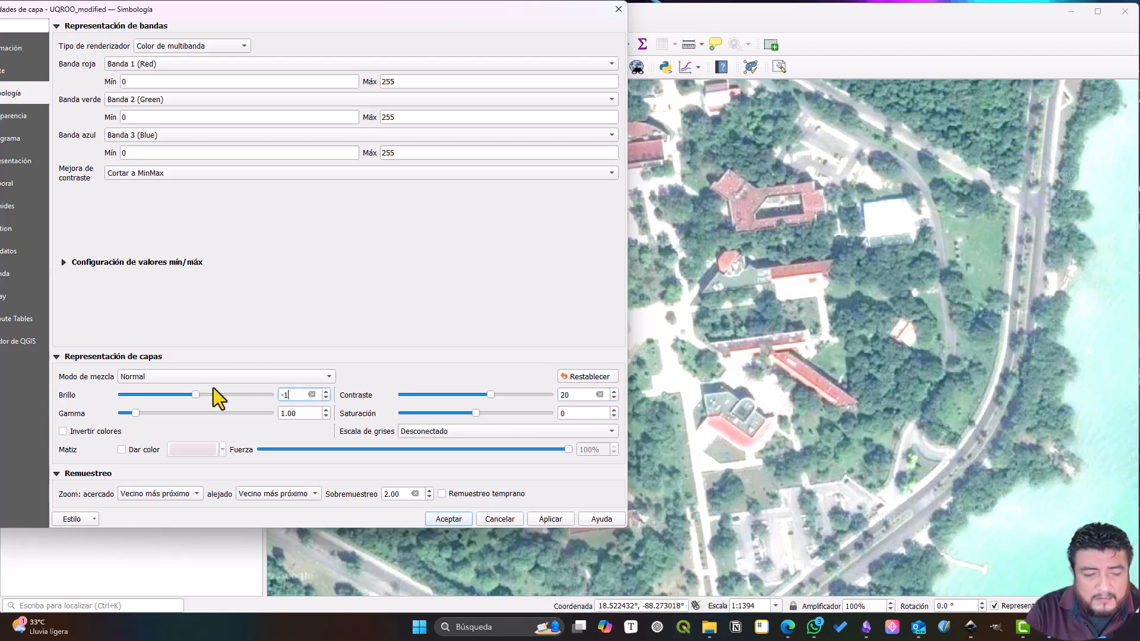
left_click(559, 518)
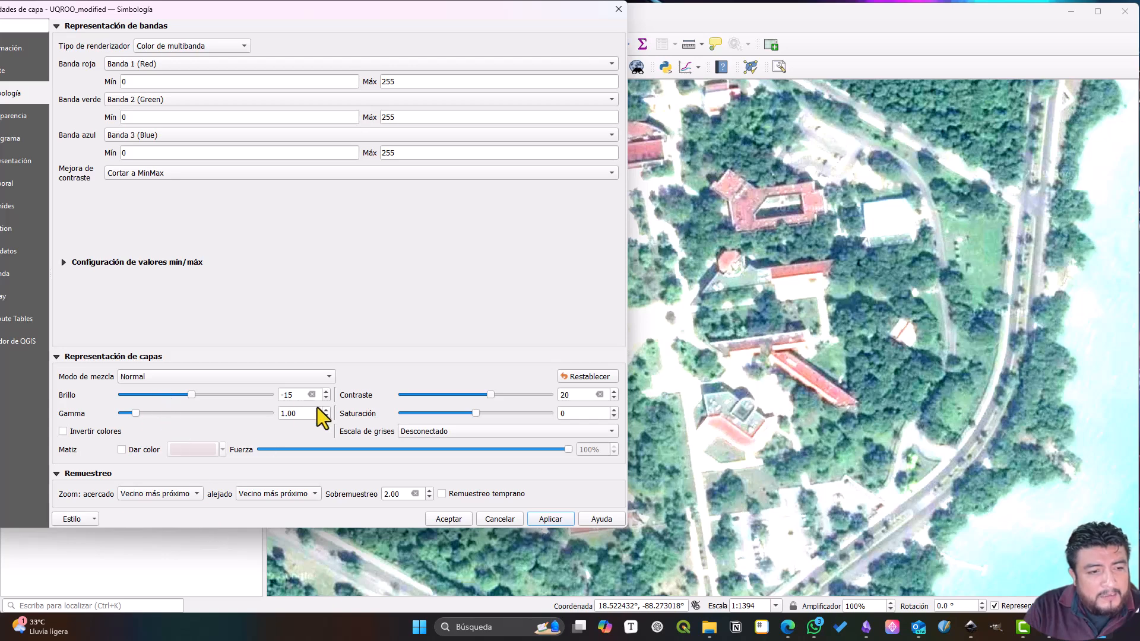
Step: Set the layer's contrast to 15, apply it and accept the layer properties
left_click(615, 398)
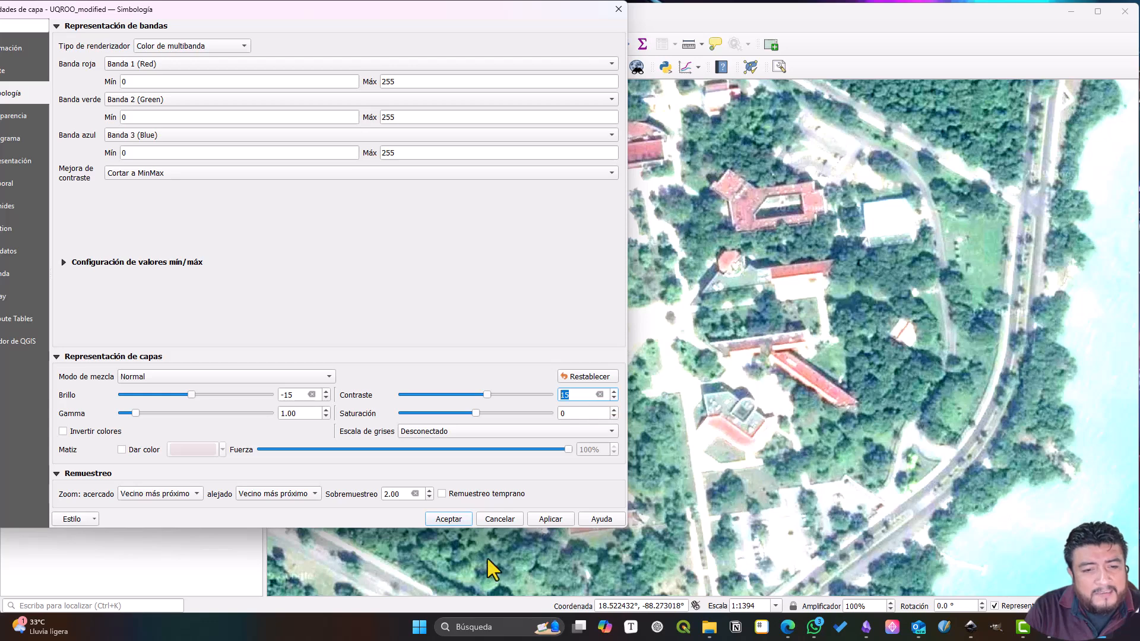
left_click(560, 515)
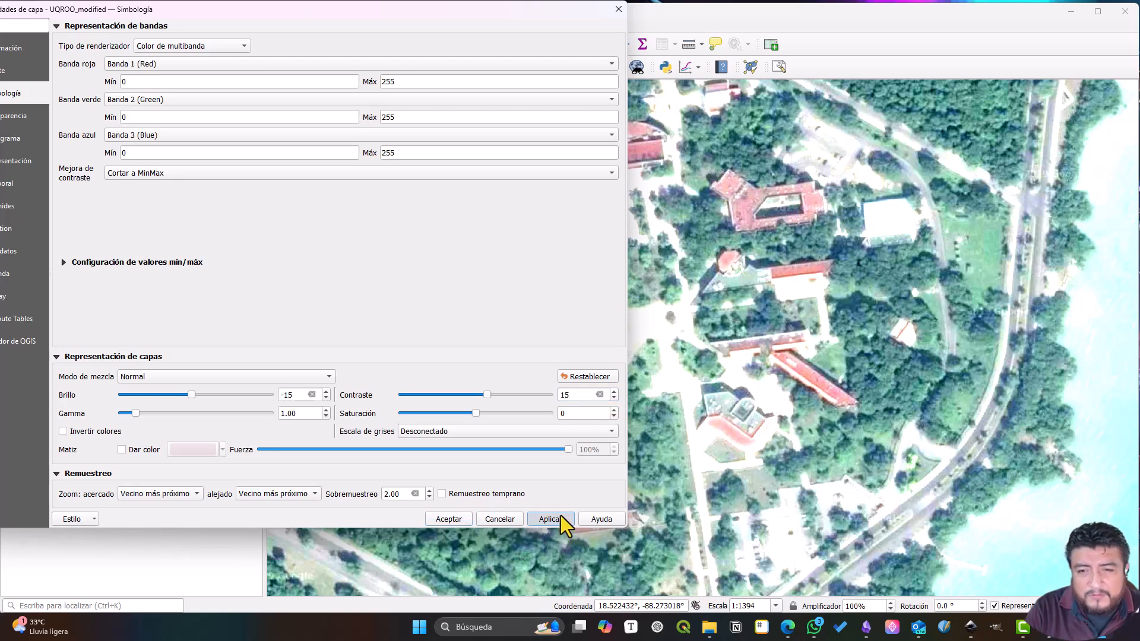
left_click(449, 519)
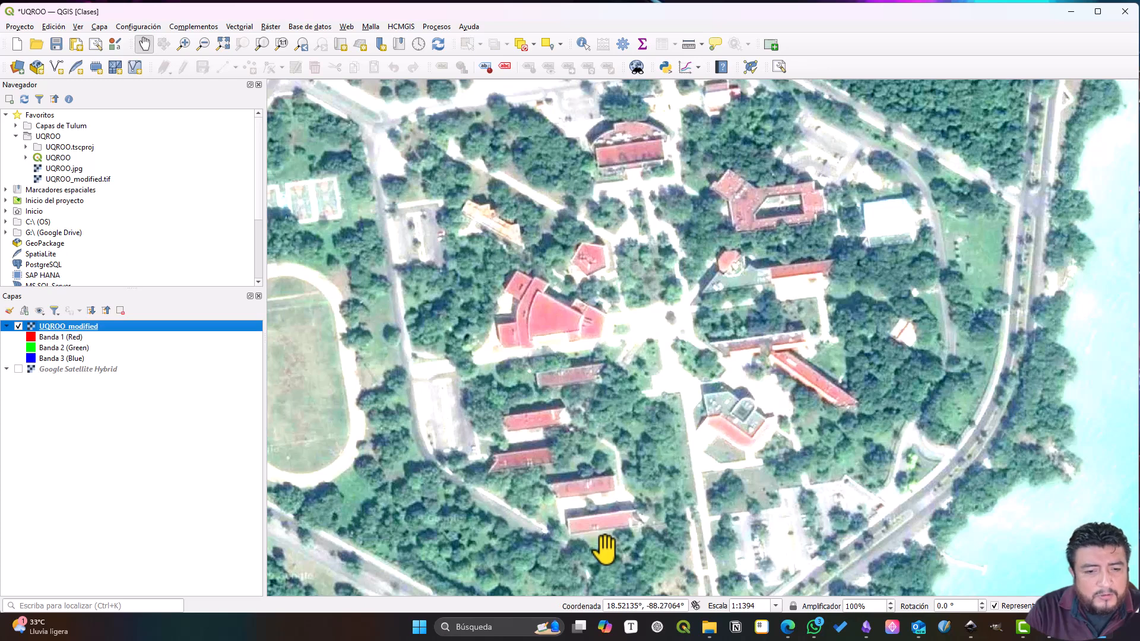
Step: Start a new GeoPackage layer and save its database as Edificios_UQROO in the UQROO folder inside SIG
scroll(604, 549, "up", 1)
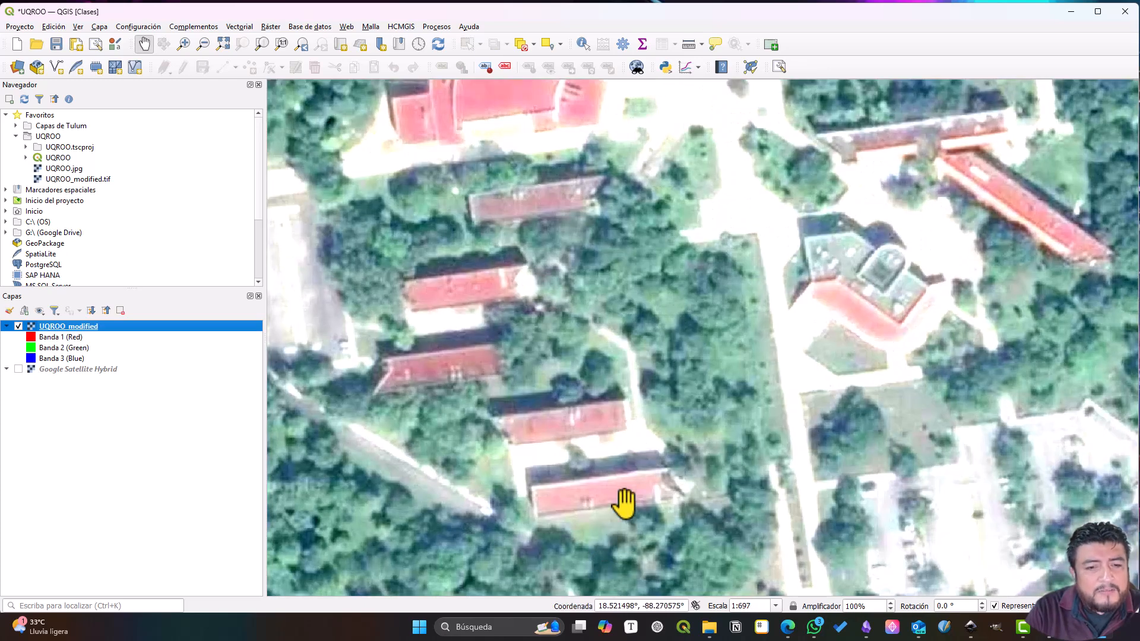
scroll(634, 540, "up", 1)
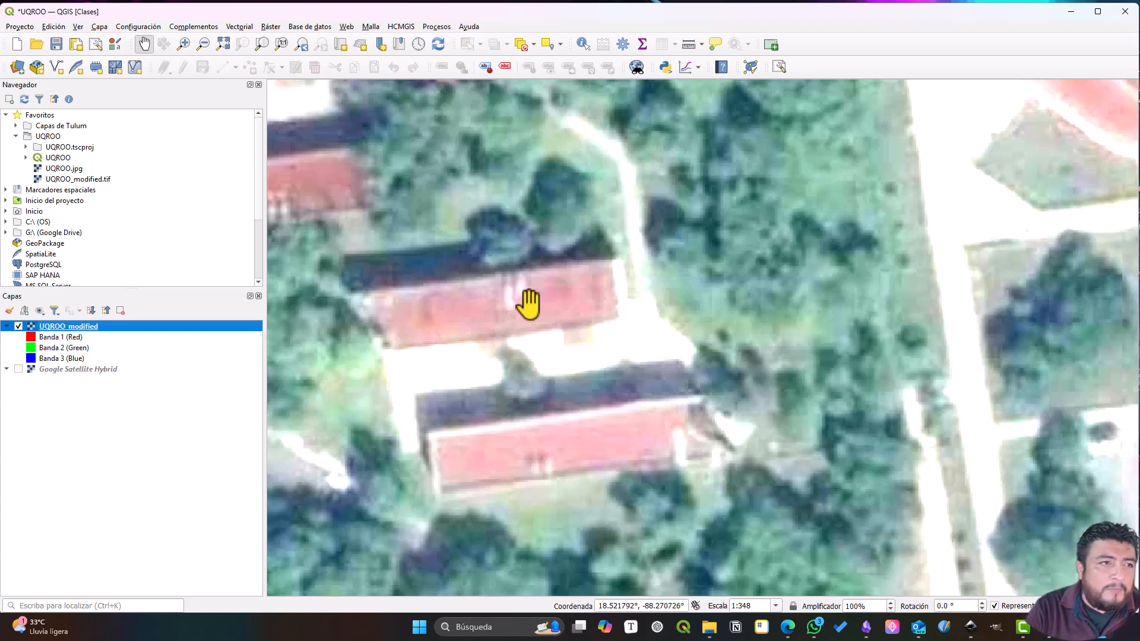
left_click(106, 27)
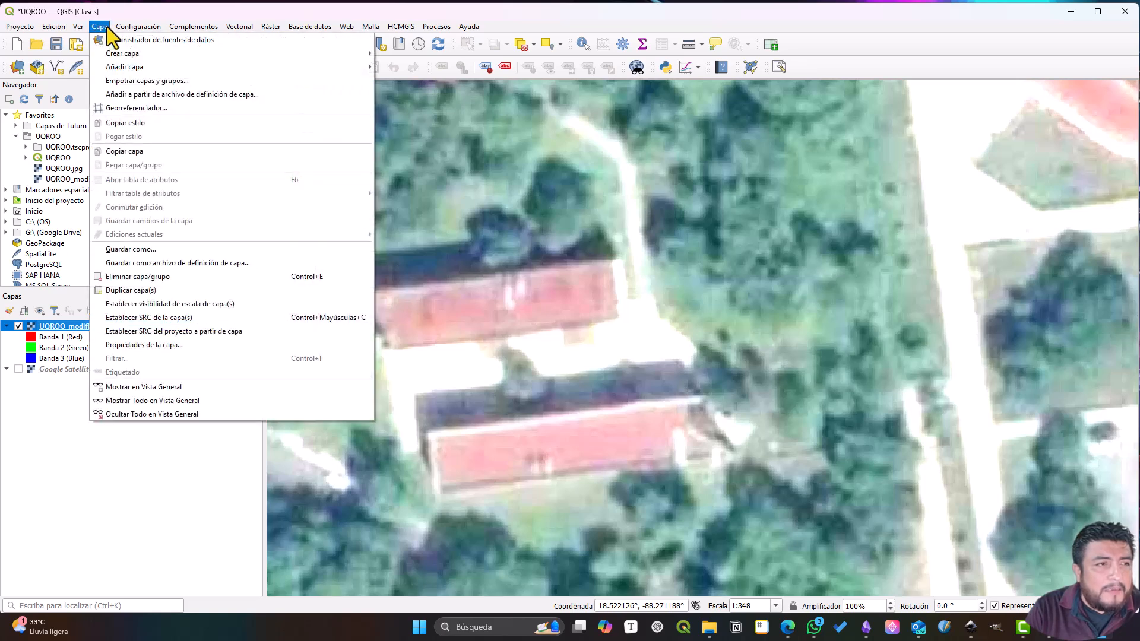
mouse_move(115, 51)
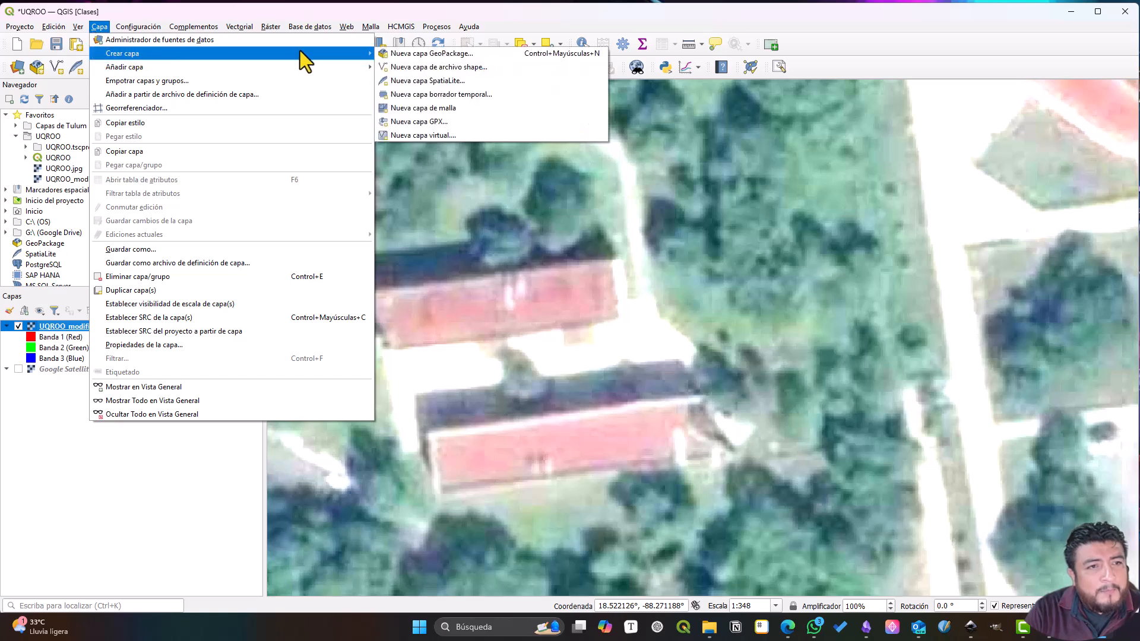
left_click(461, 55)
left_click_drag(854, 105, 693, 62)
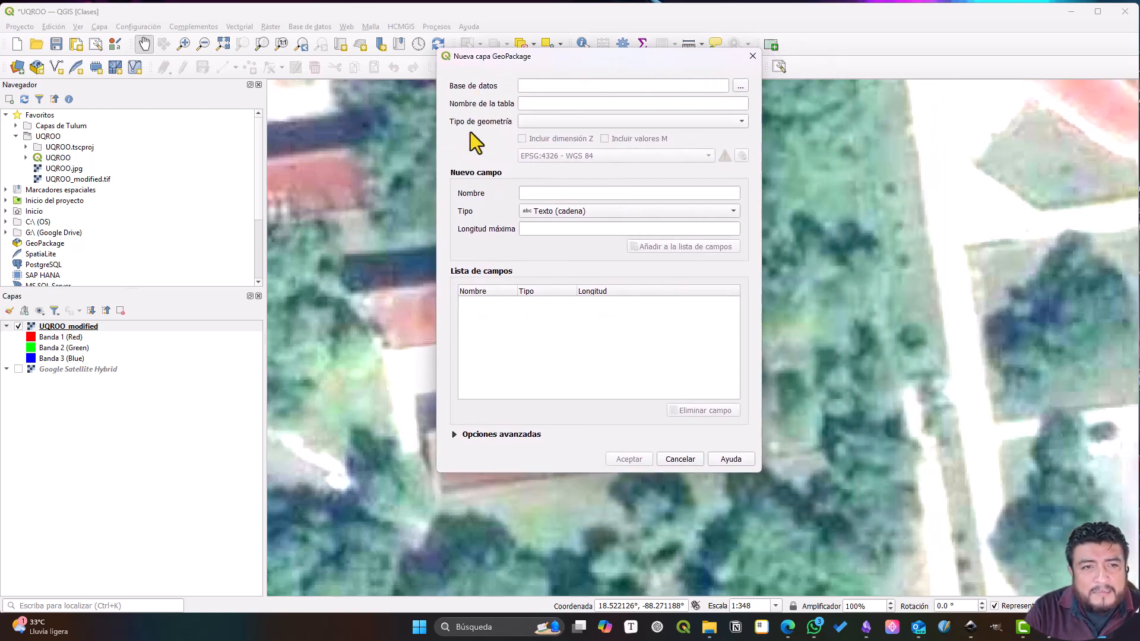
left_click(743, 87)
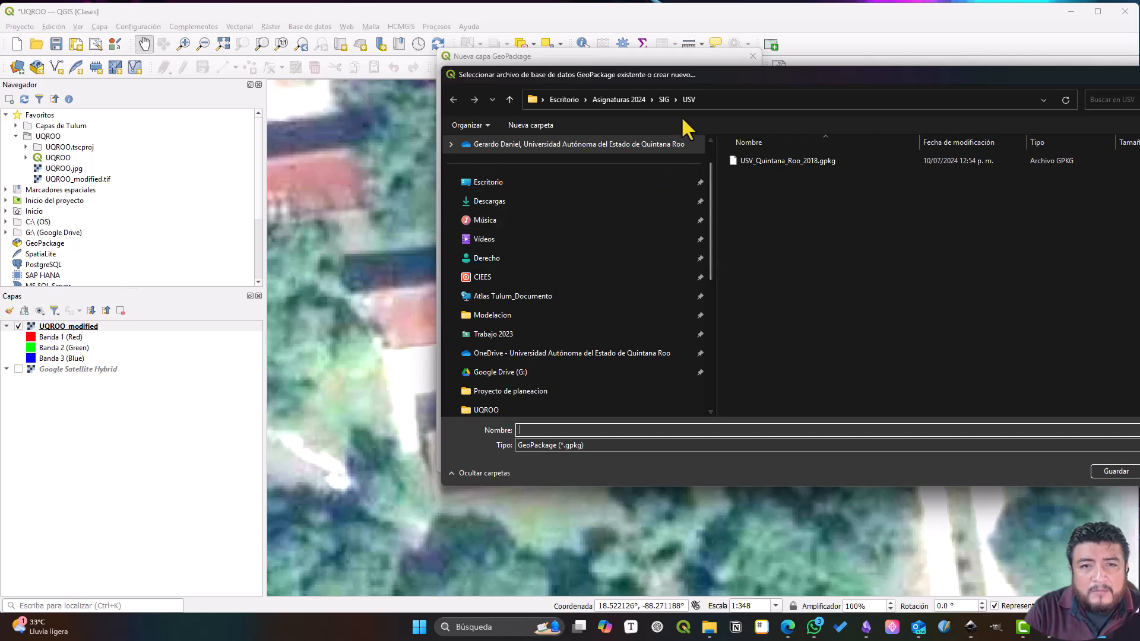
left_click(664, 99)
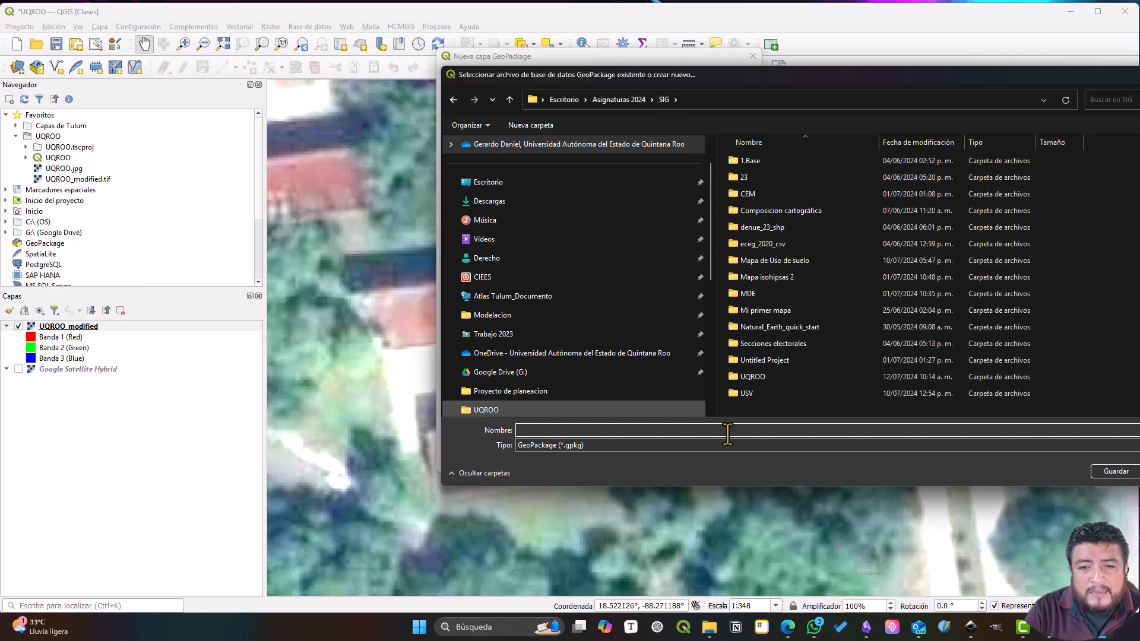
double_click(768, 376)
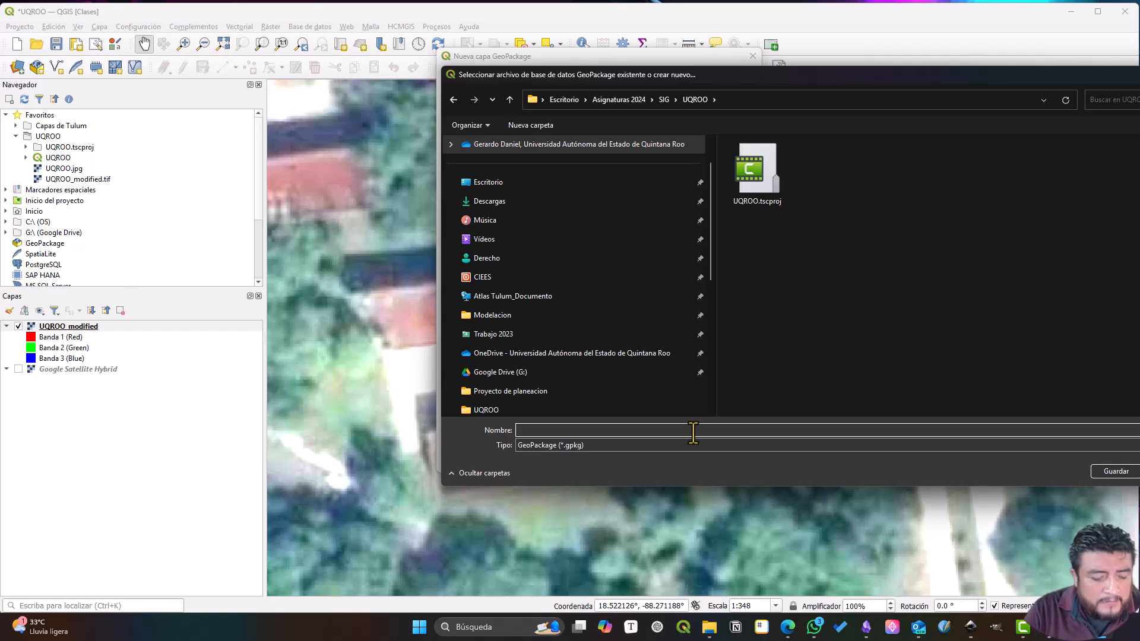
type("Edificios")
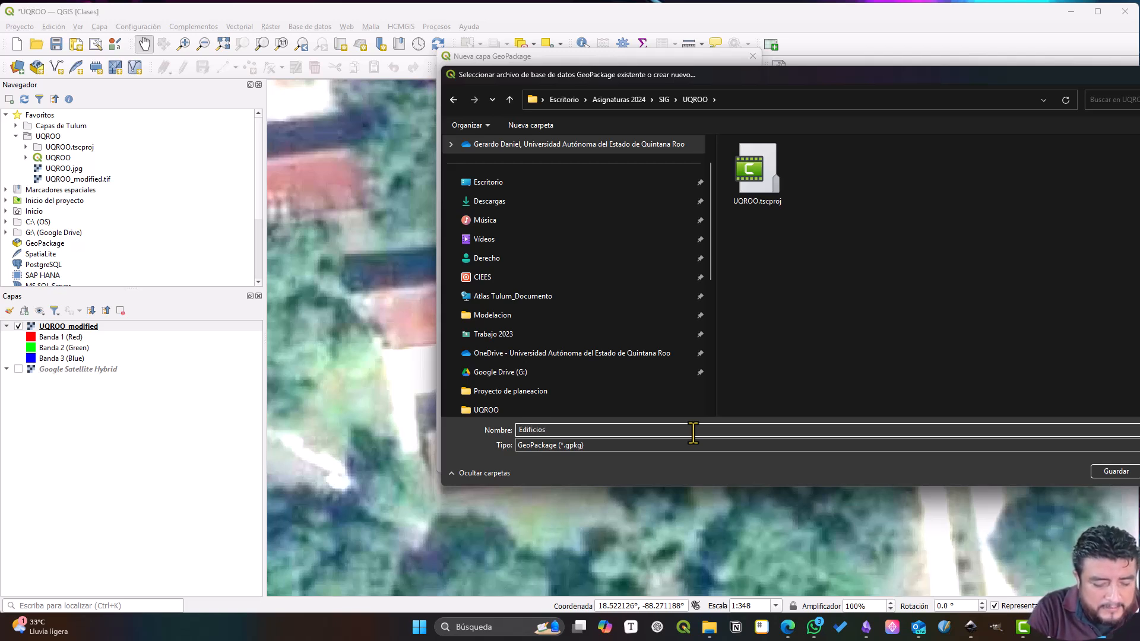
type("_UQROO")
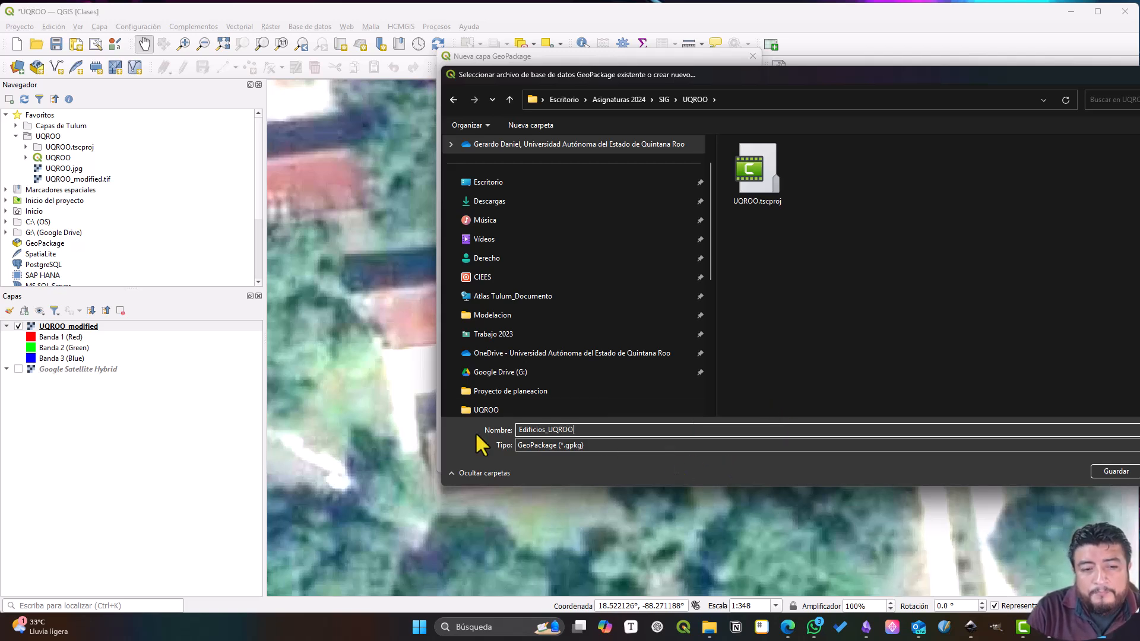
left_click(1108, 469)
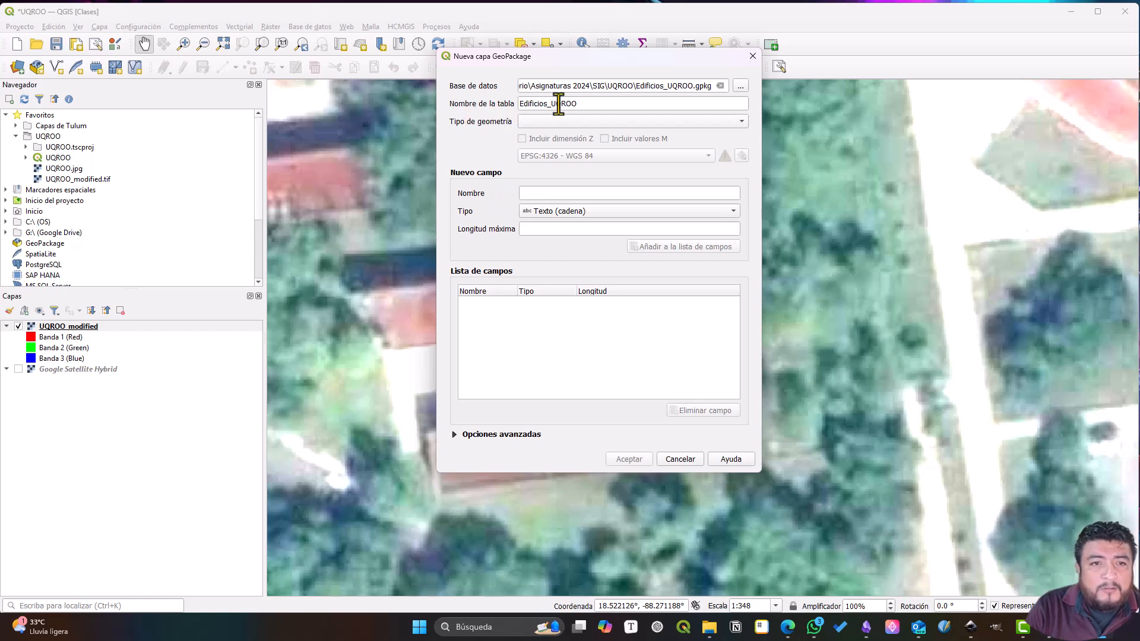
Step: Keep the table name Edificios_UQROO and set the new layer's geometry type to Polígono
left_click(599, 105)
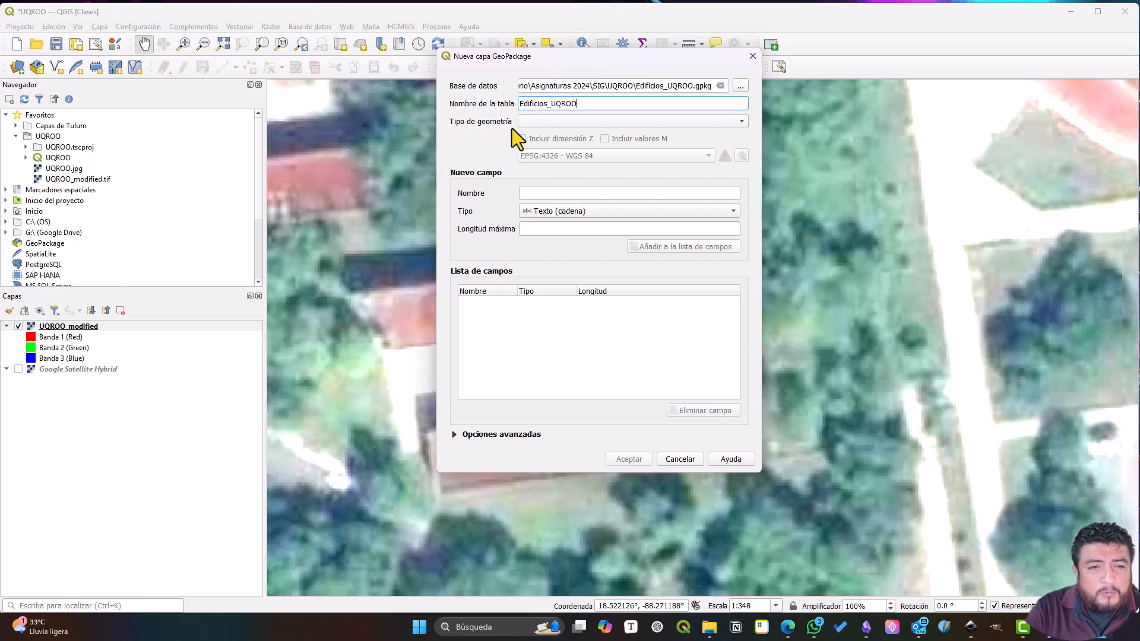
left_click(726, 125)
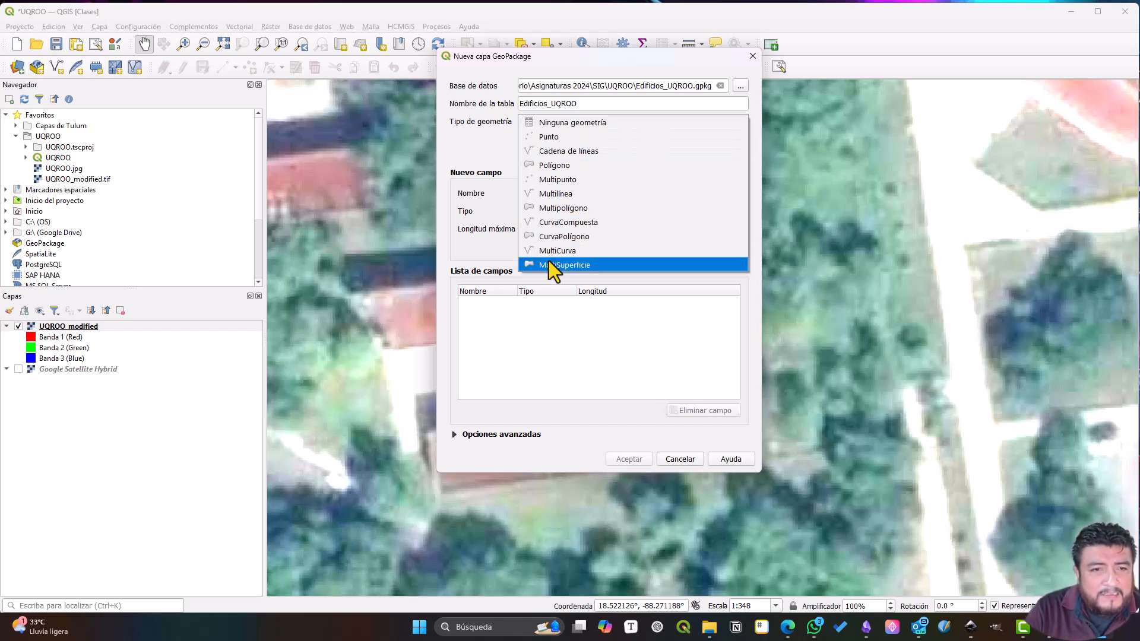
left_click(541, 167)
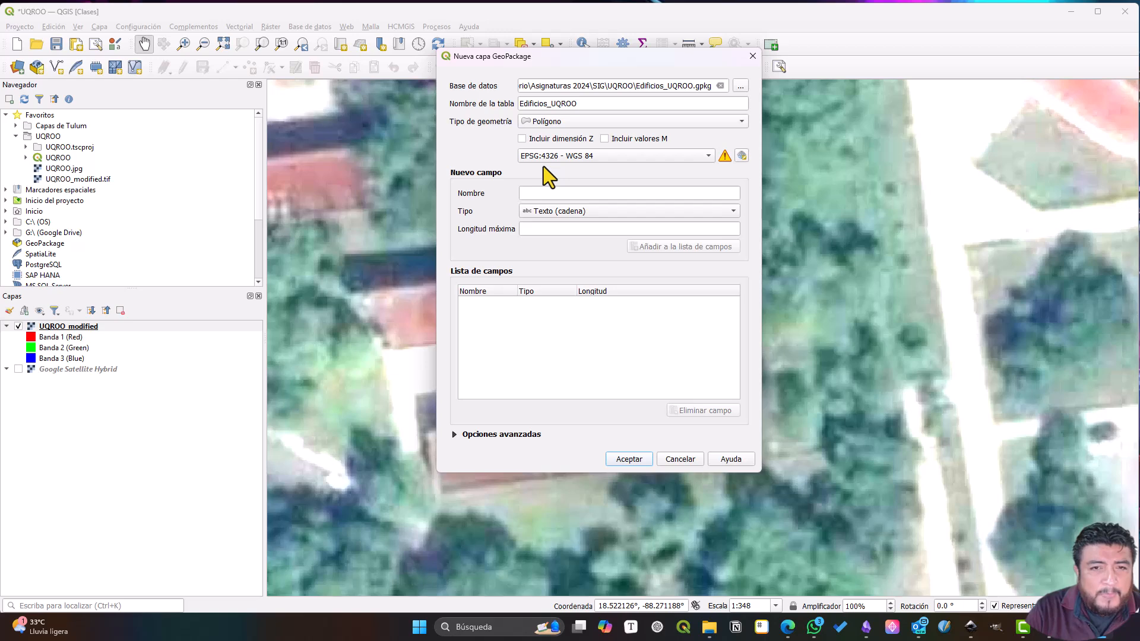
Step: Set the new layer's coordinate reference system to EPSG:32616 - WGS 84 / UTM zone 16N, filtering the systems by 32616
left_click_drag(670, 59, 1002, 68)
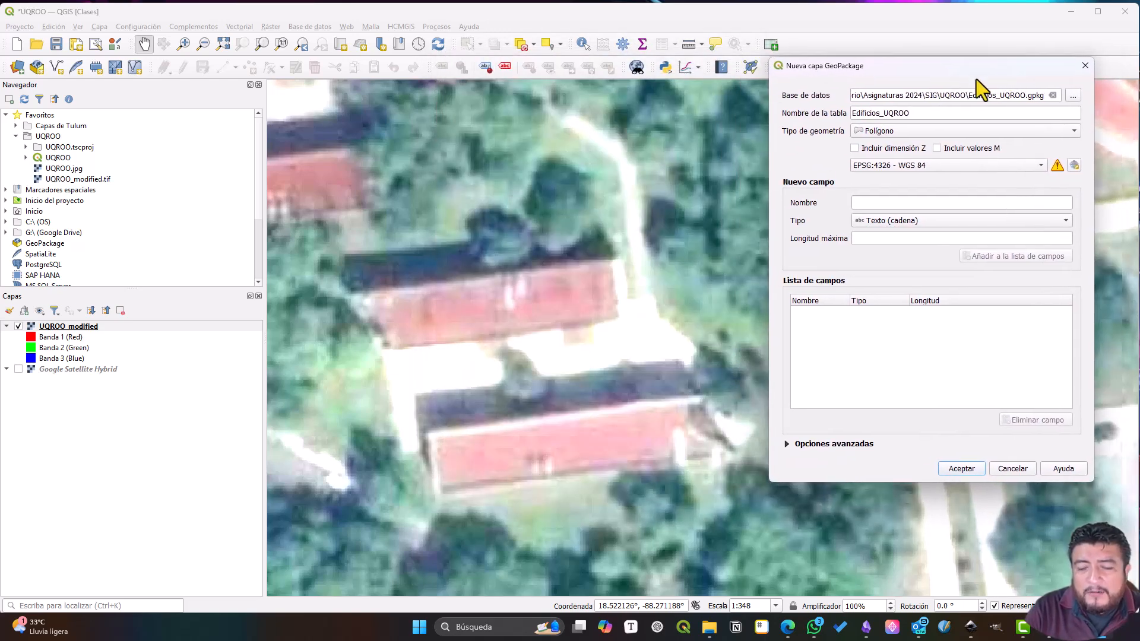
left_click(1040, 167)
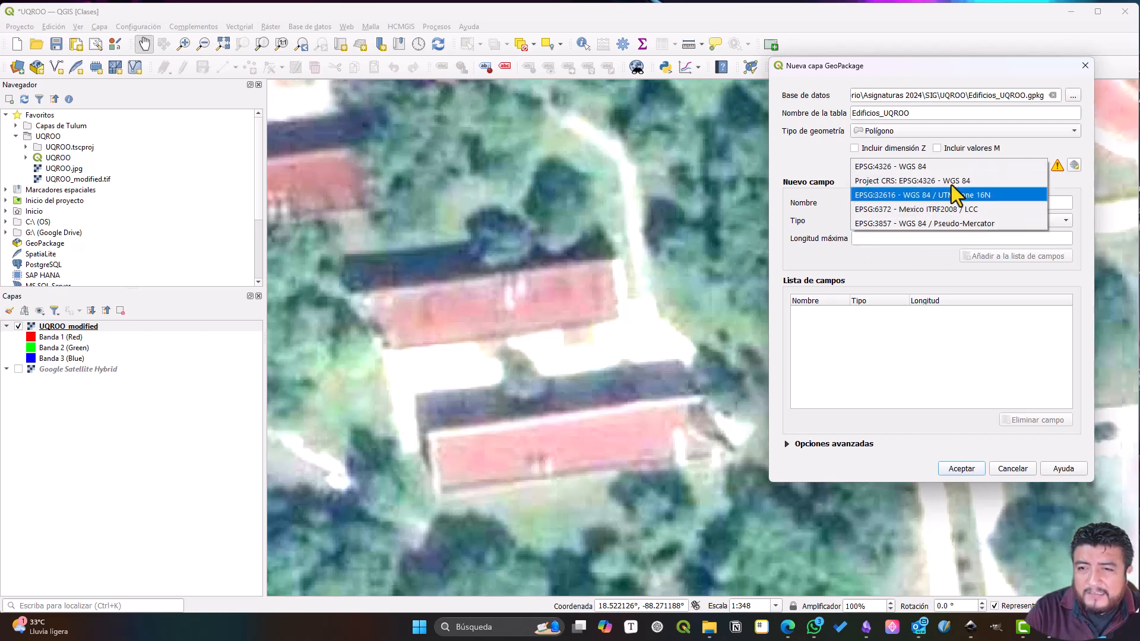
left_click(1071, 185)
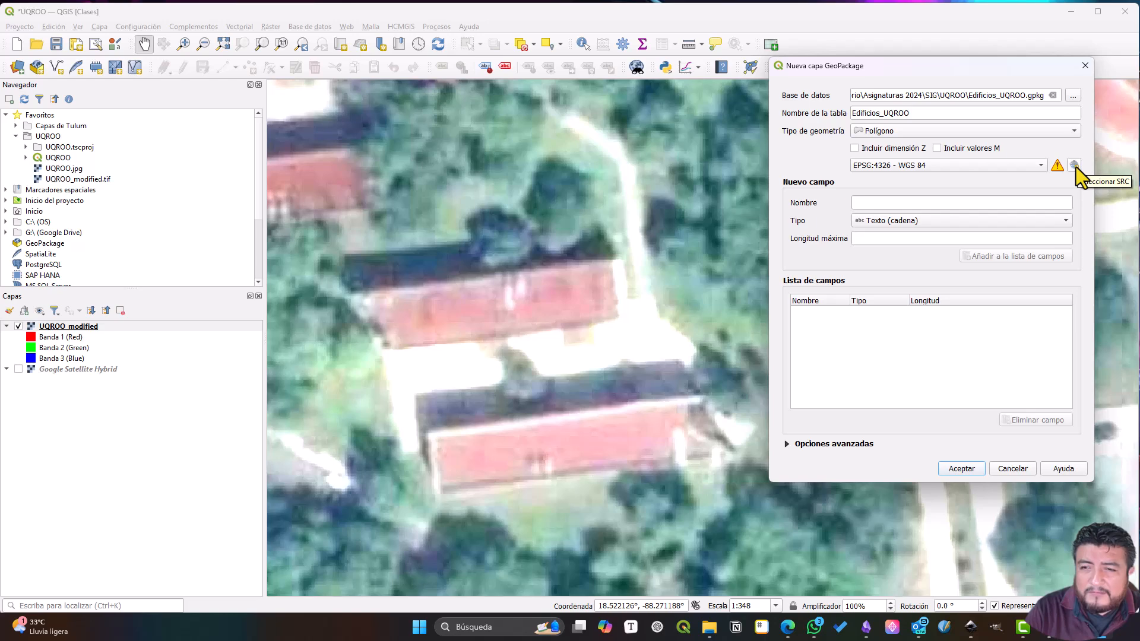
left_click(1074, 165)
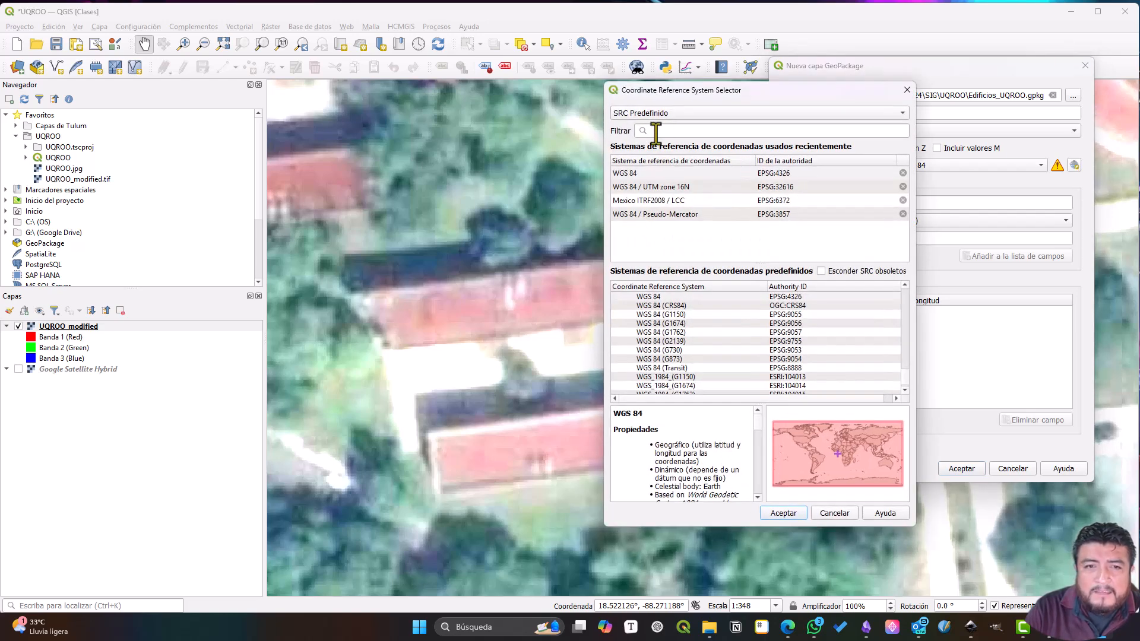
left_click(676, 130)
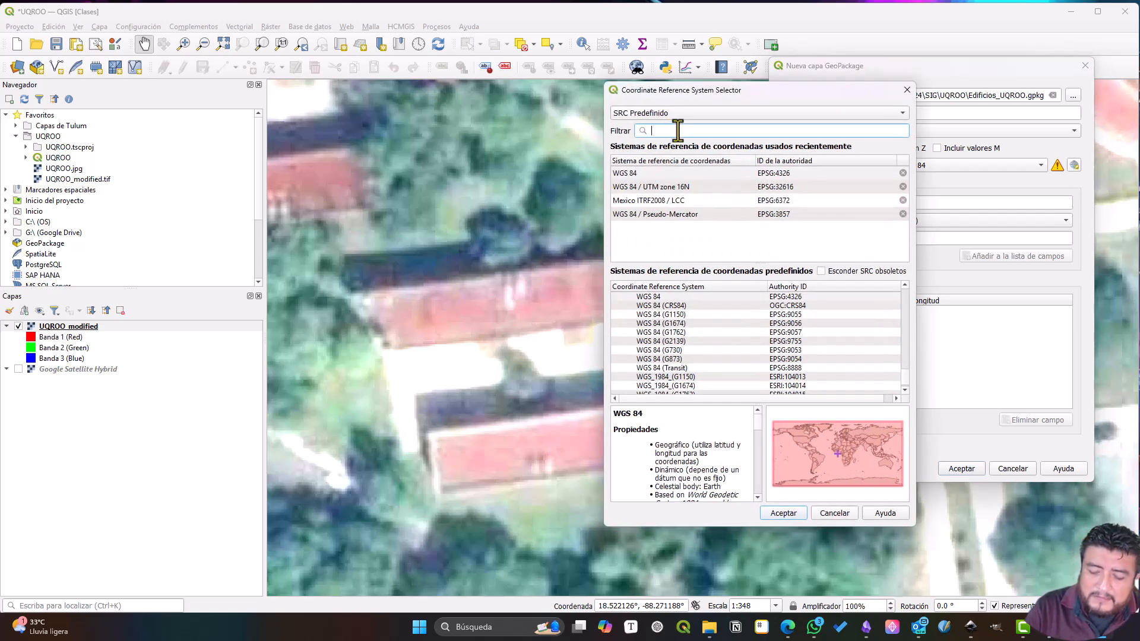
type("32616")
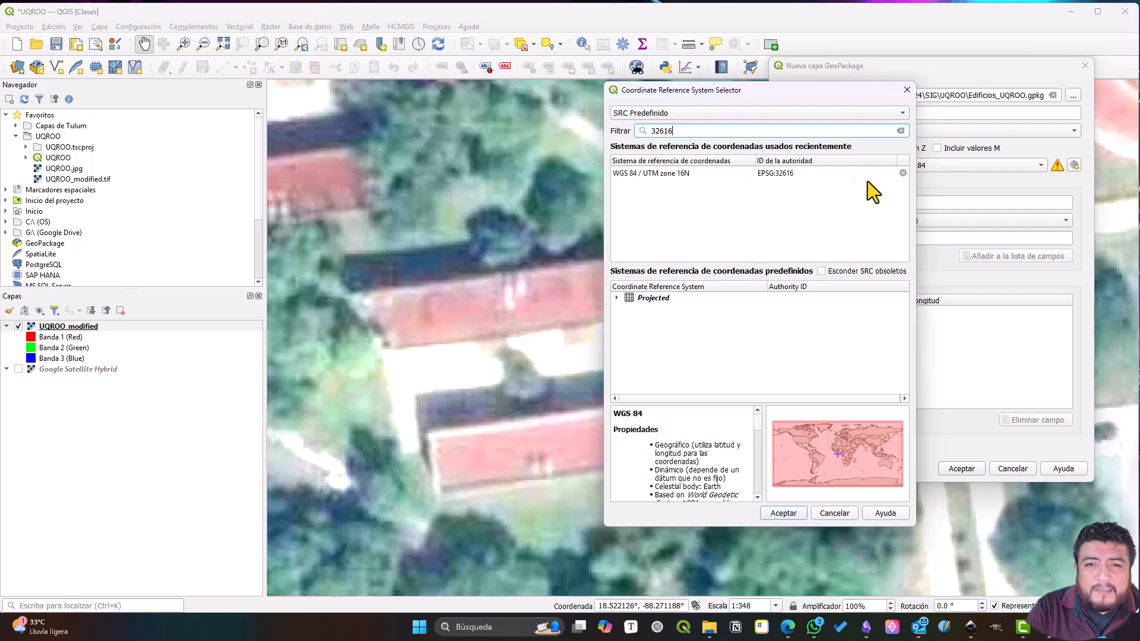
left_click(664, 173)
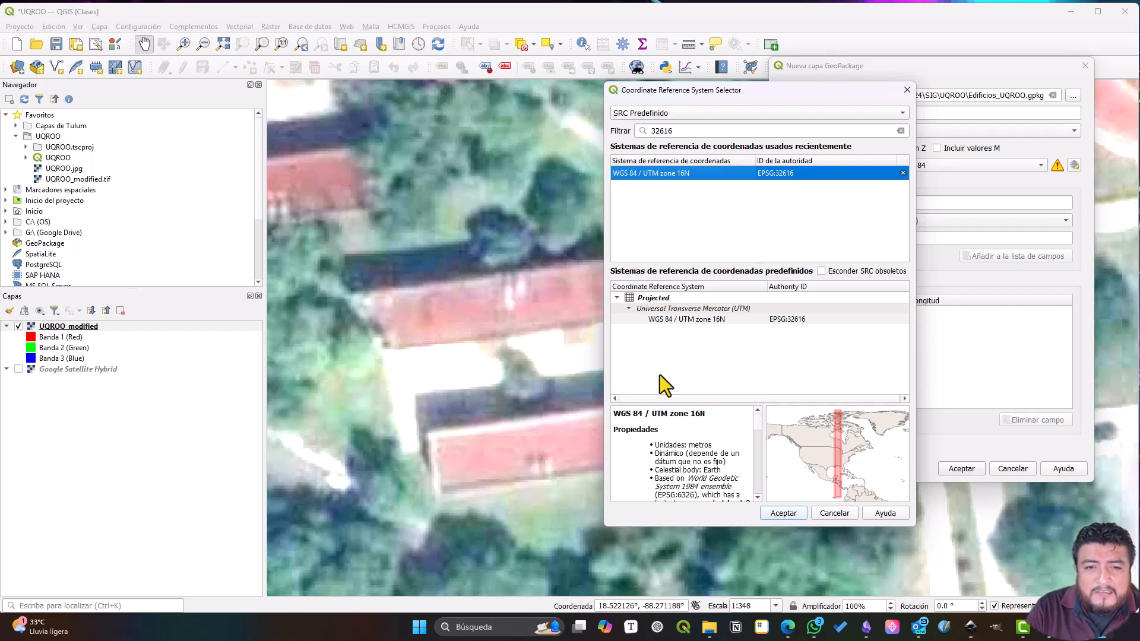
left_click(704, 321)
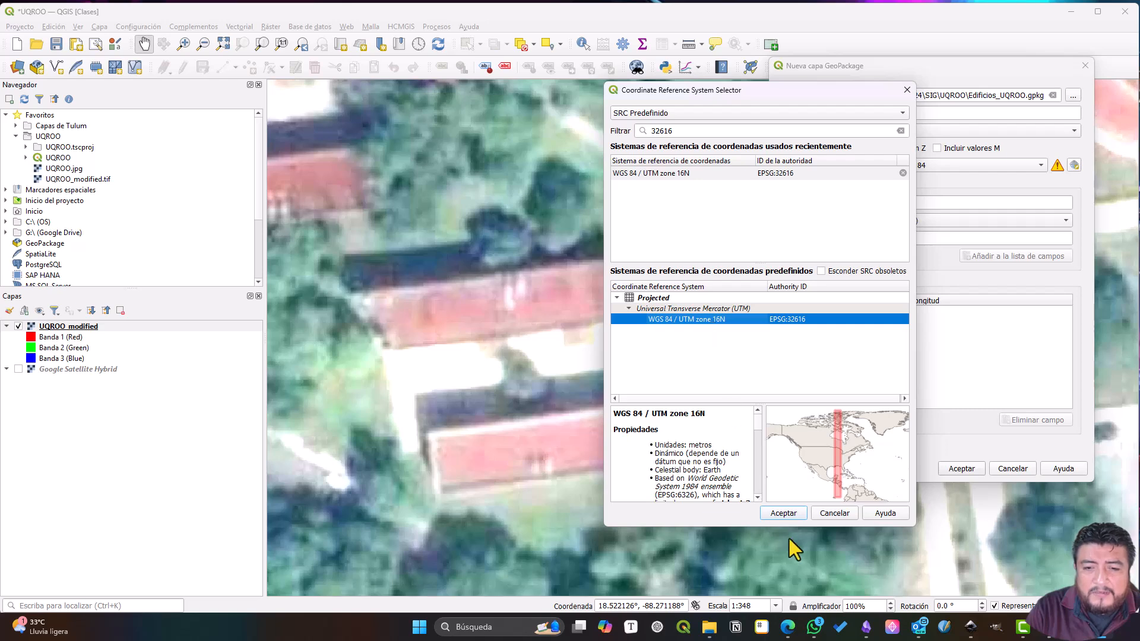
left_click(792, 510)
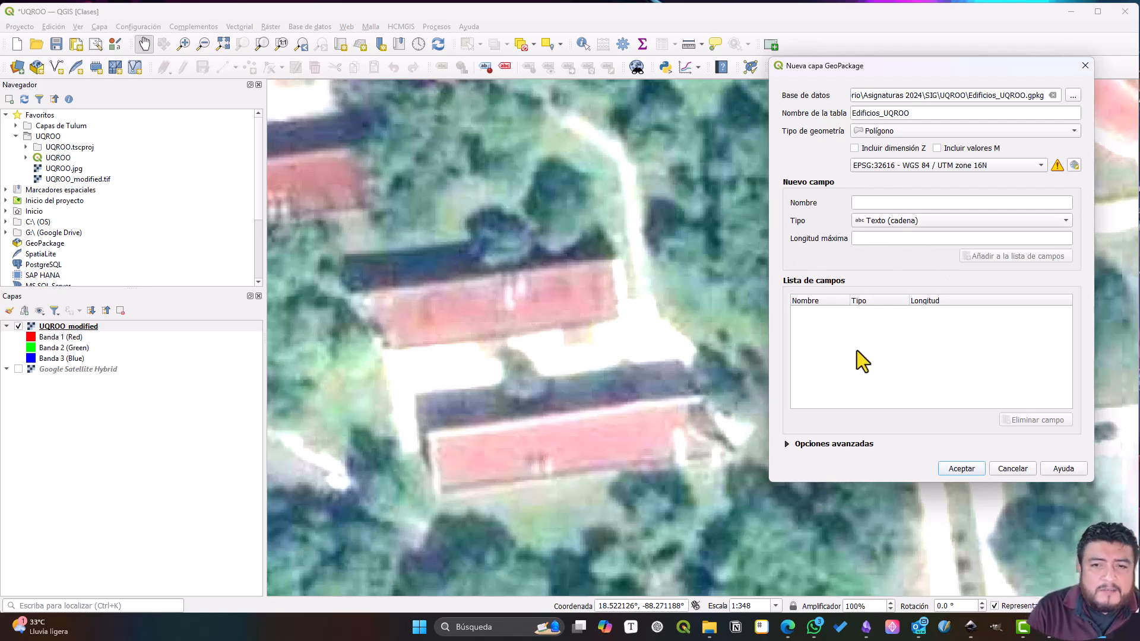
Step: Add a text field named Nombre with a maximum length of 50 to the new layer's field list
left_click(895, 205)
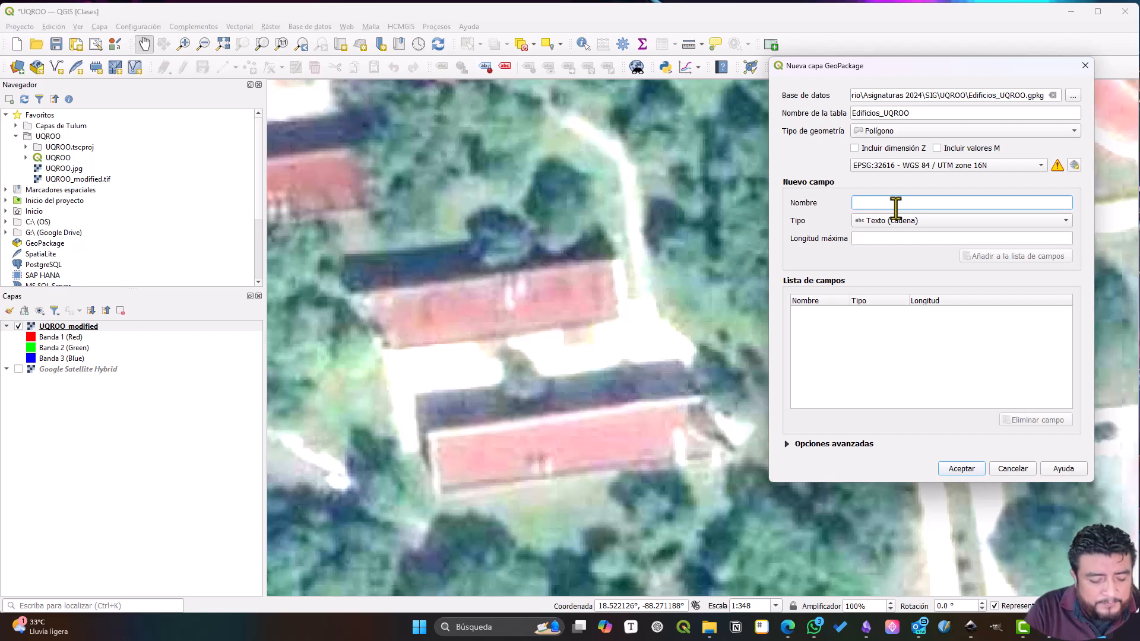
type("Nombre")
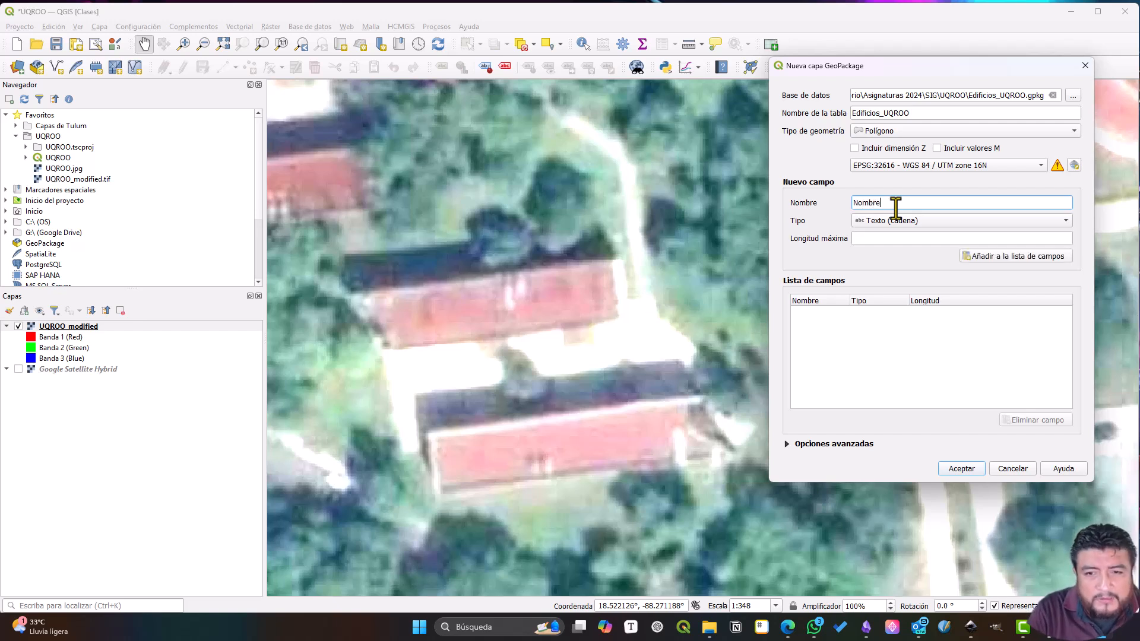
left_click(923, 222)
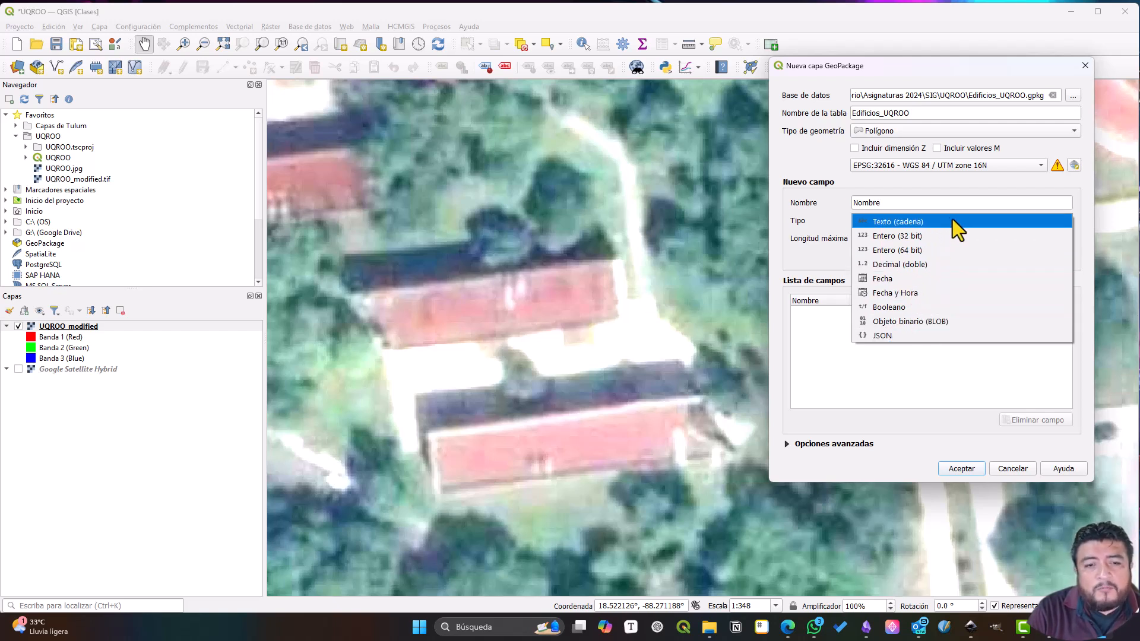
left_click(919, 221)
left_click(872, 242)
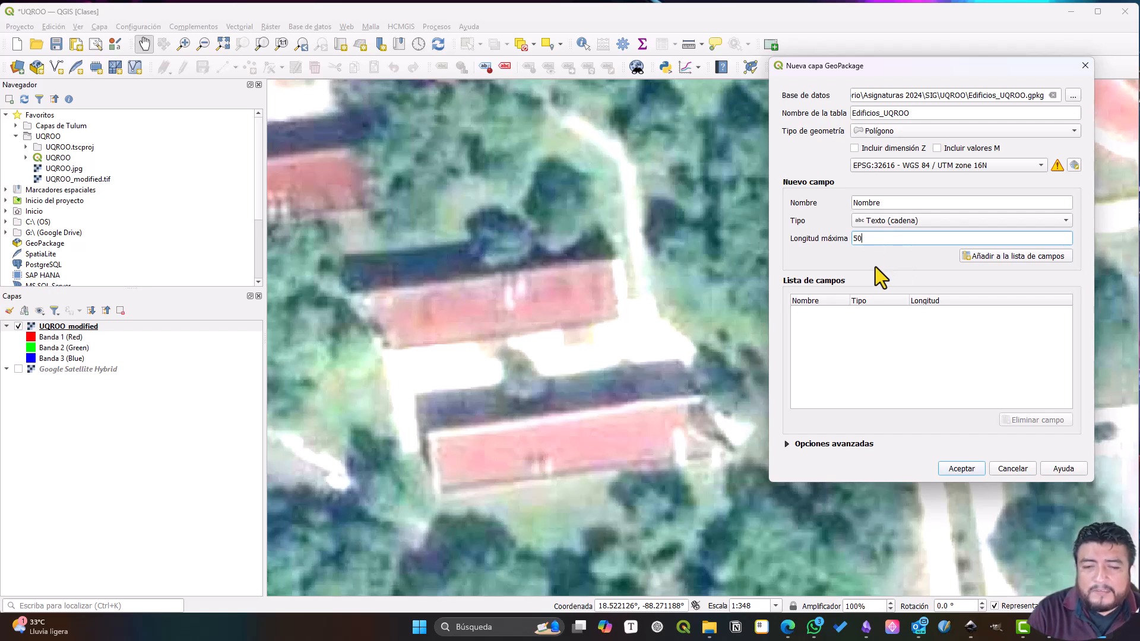
left_click(1020, 259)
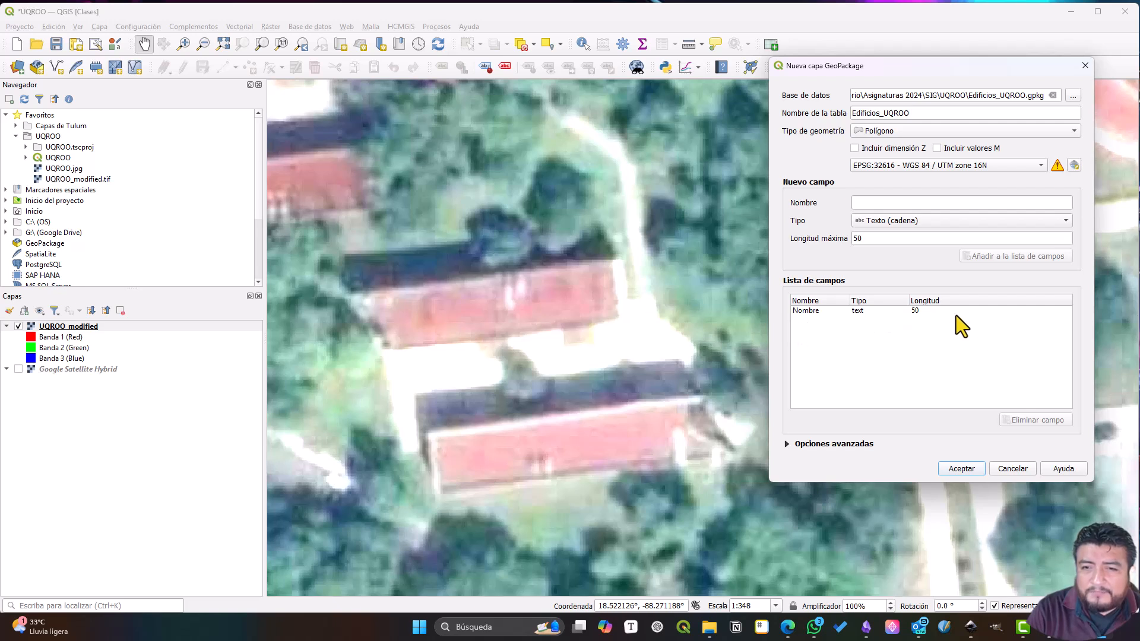
Step: Add a second field named Superficie of type Decimal (doble) to the new layer's field list
left_click(896, 200)
type("Superficie")
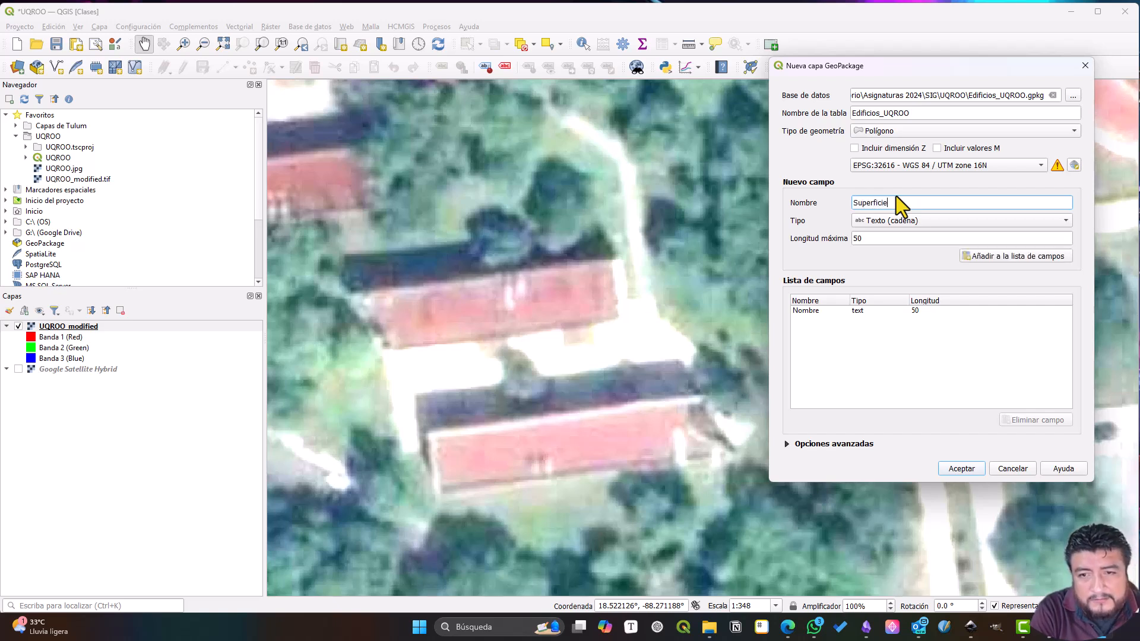
left_click(919, 224)
left_click(925, 265)
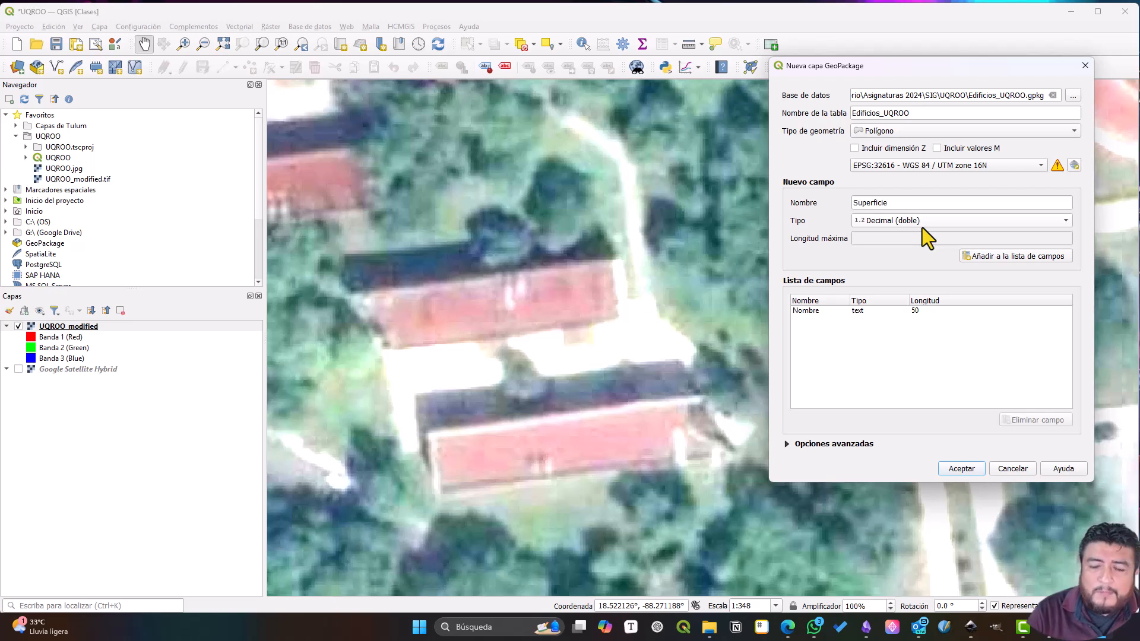
left_click(1012, 256)
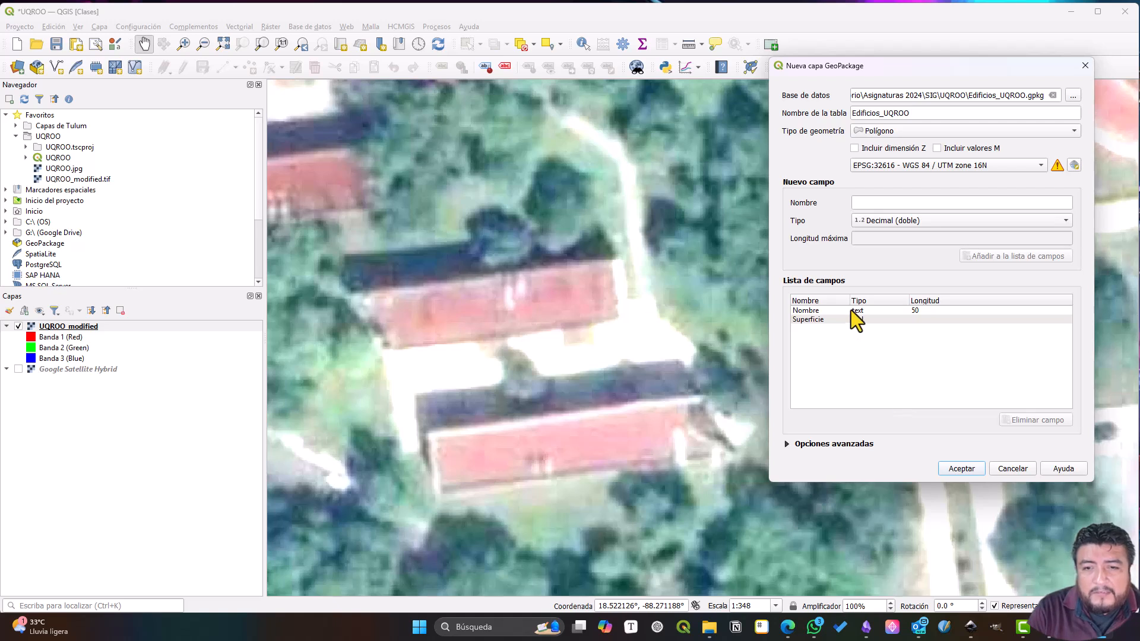
Step: Review the Nombre and Superficie entries in the field list and create the GeoPackage layer
left_click(822, 312)
left_click(824, 320)
left_click(831, 309)
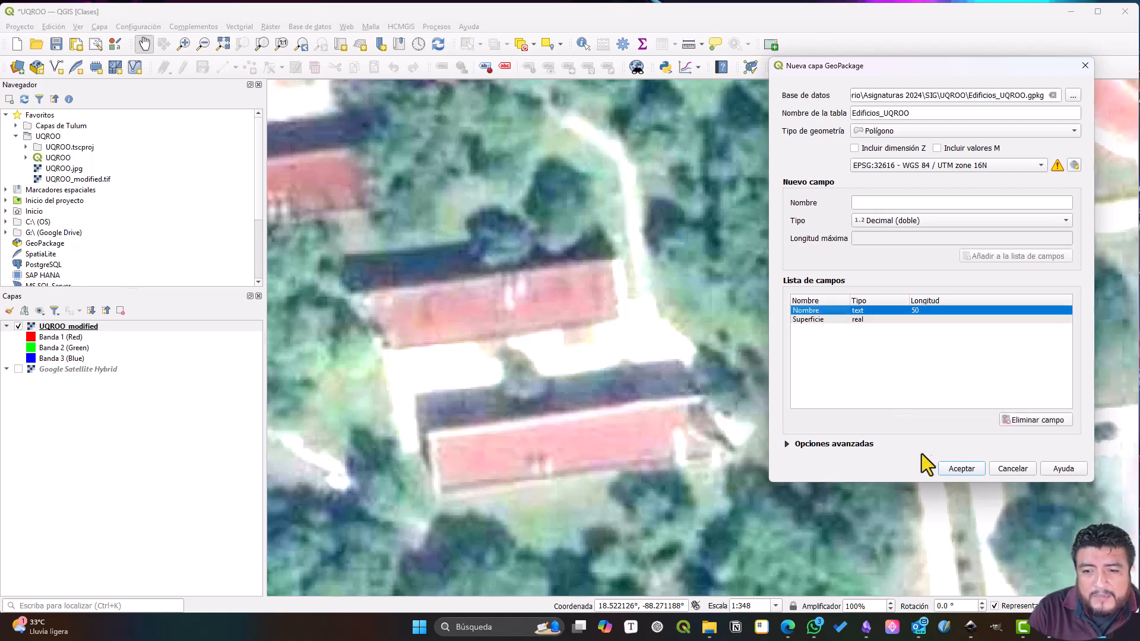
left_click(970, 470)
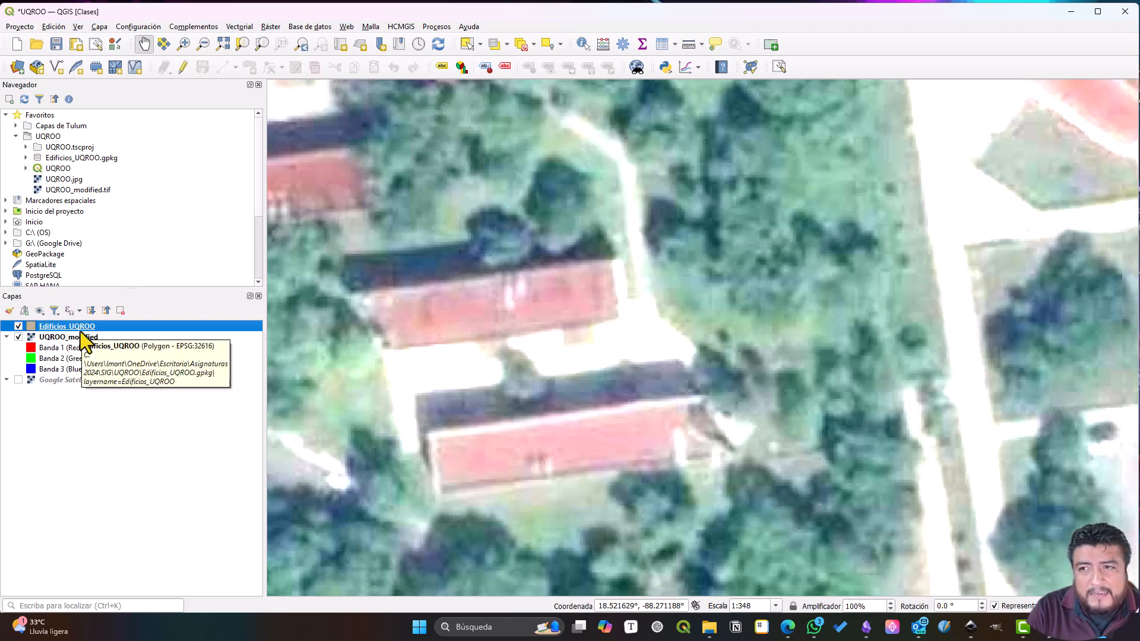
Step: Inspect the columns of the Edificios_UQROO attribute table, then close the table
left_click(663, 44)
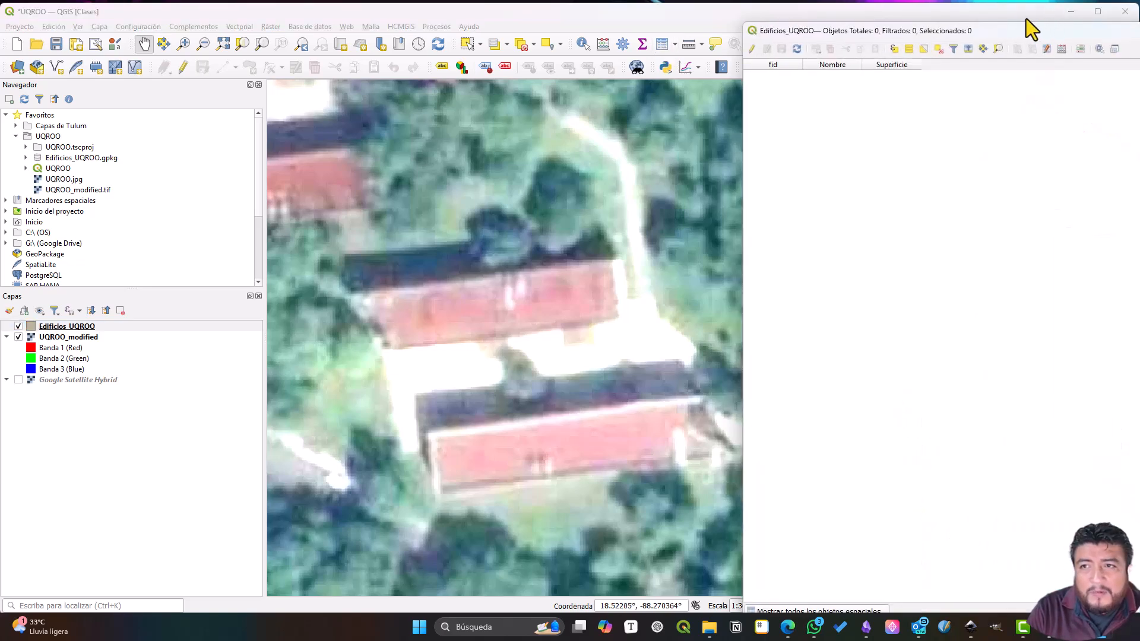
left_click_drag(1071, 35, 549, 72)
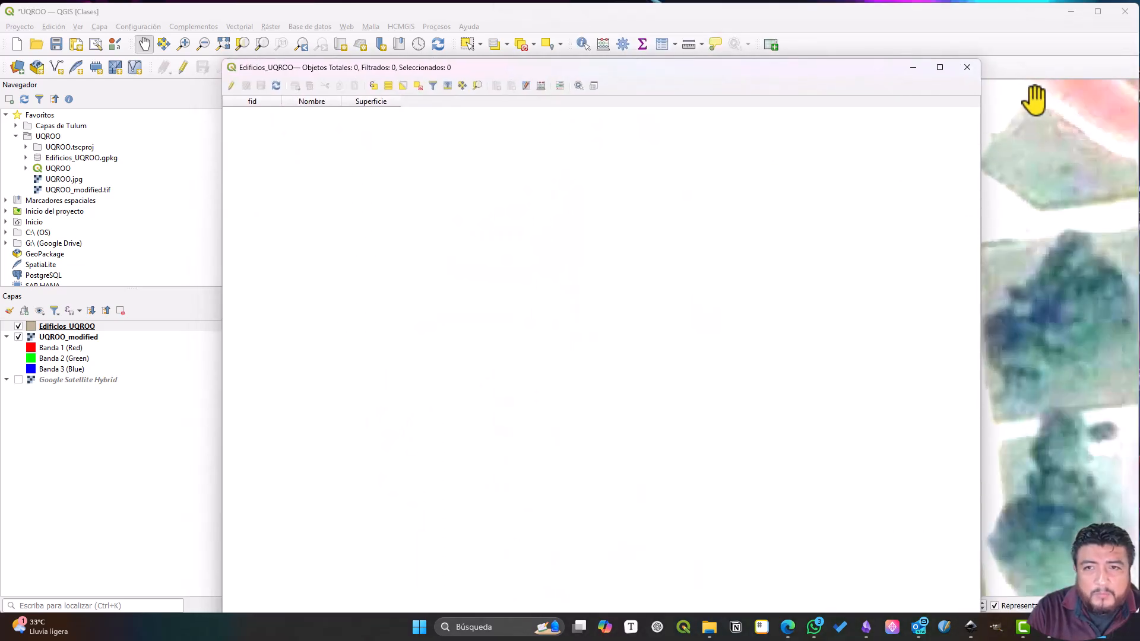
left_click(968, 67)
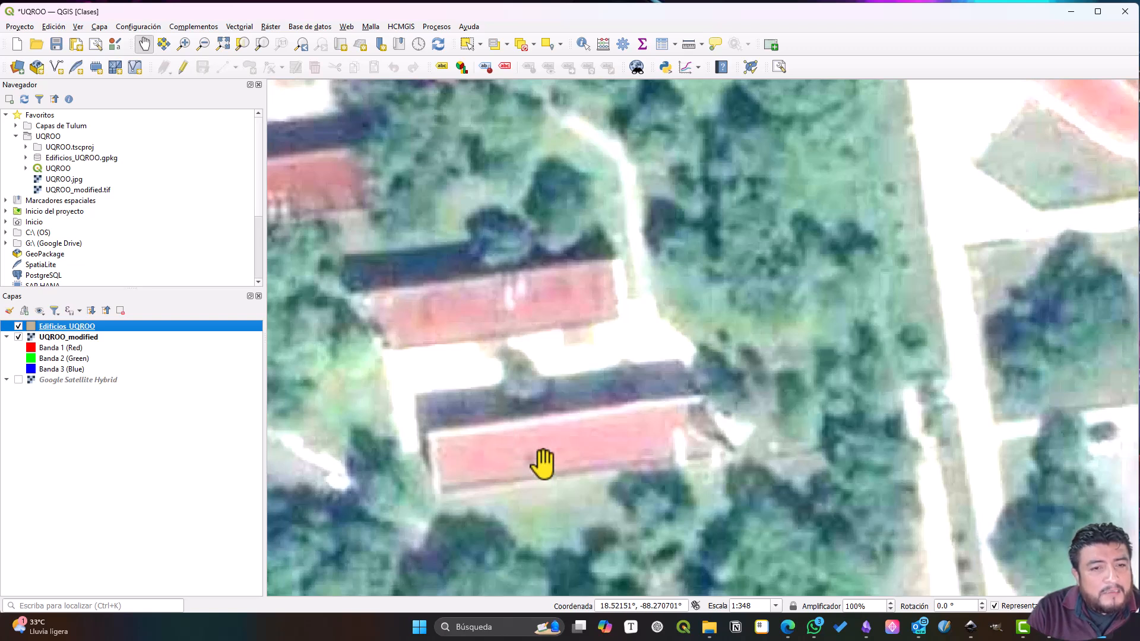
Step: Turn on editing for the Edificios_UQROO layer, with the lowest red-roofed building in view
left_click_drag(570, 460, 600, 331)
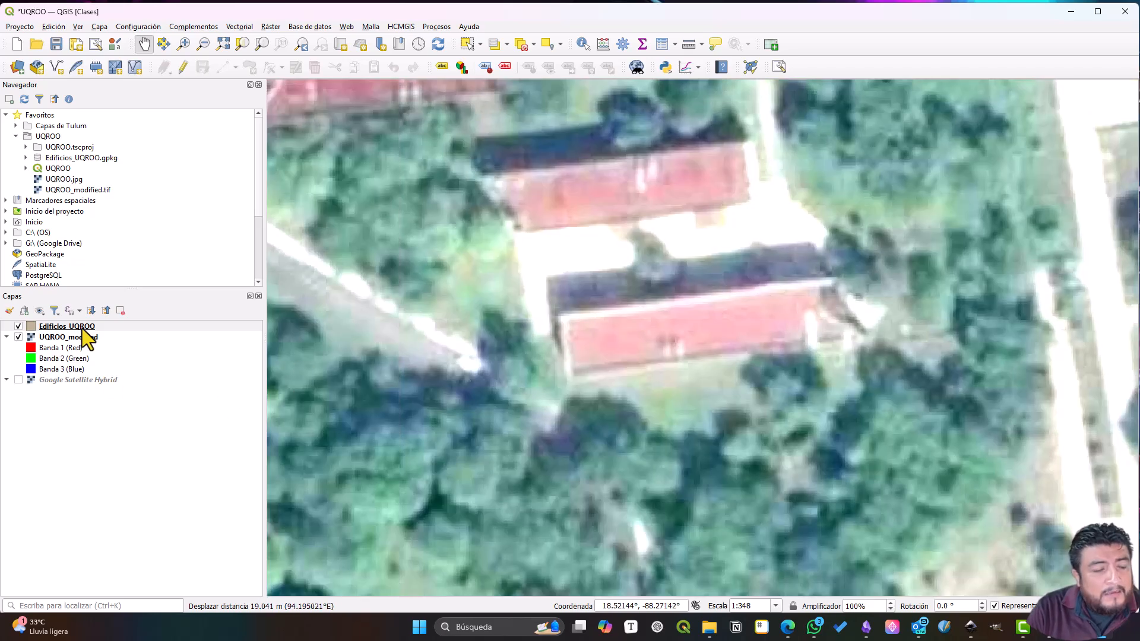
left_click(184, 66)
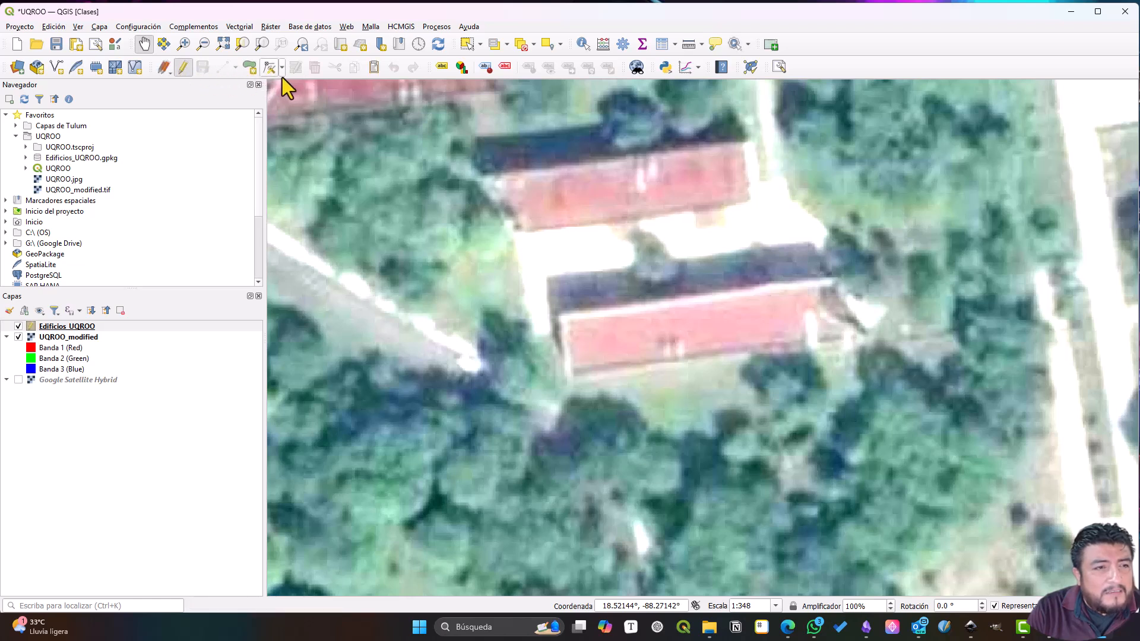
left_click(178, 70)
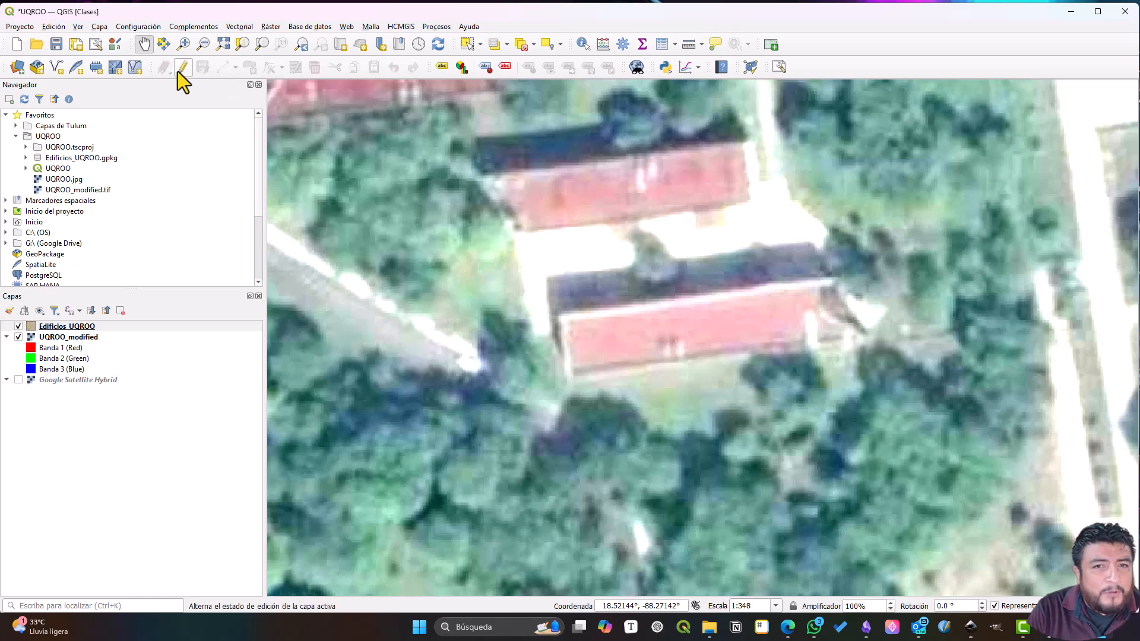
left_click(177, 70)
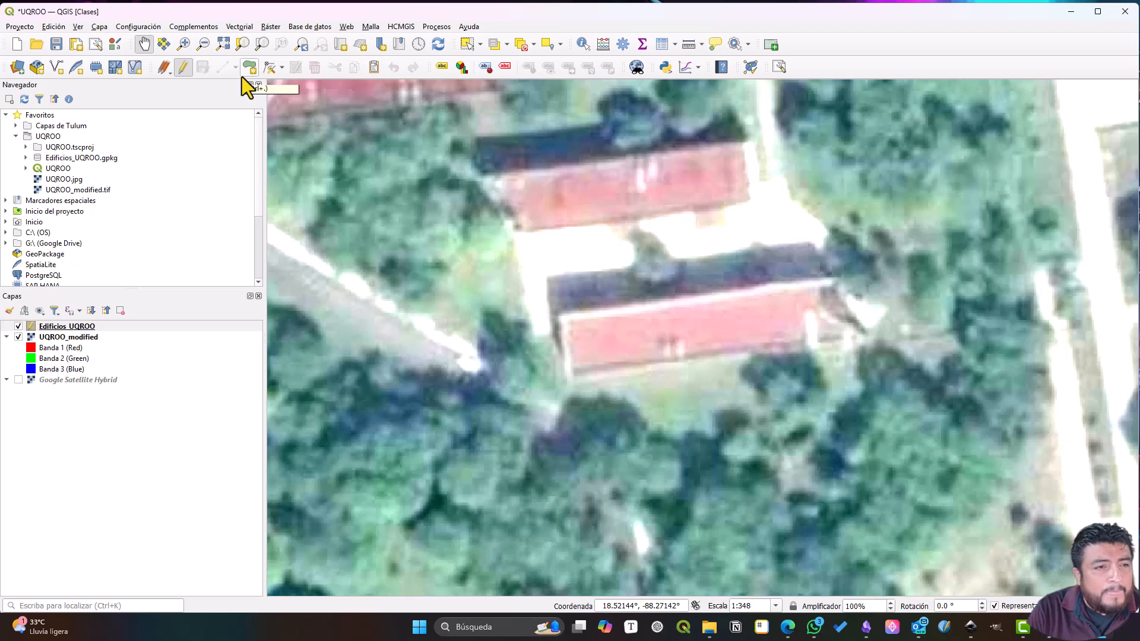
left_click(182, 71)
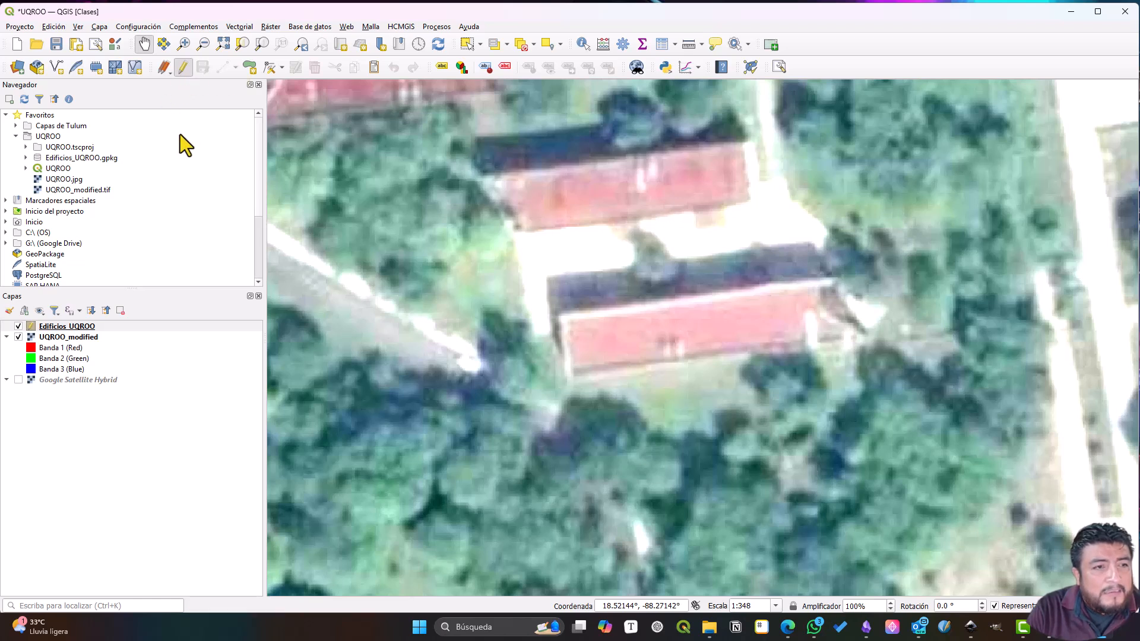
Step: Digitize a five-vertex polygon around the lower red-roofed building, including the pointed extension at its east end
left_click(248, 69)
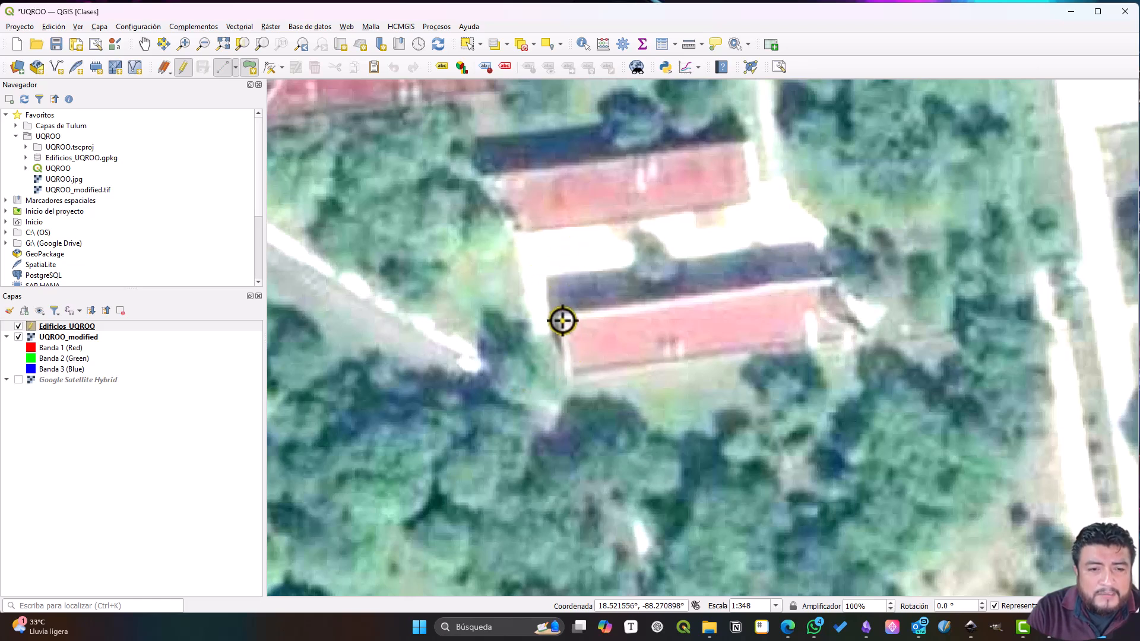
left_click(561, 318)
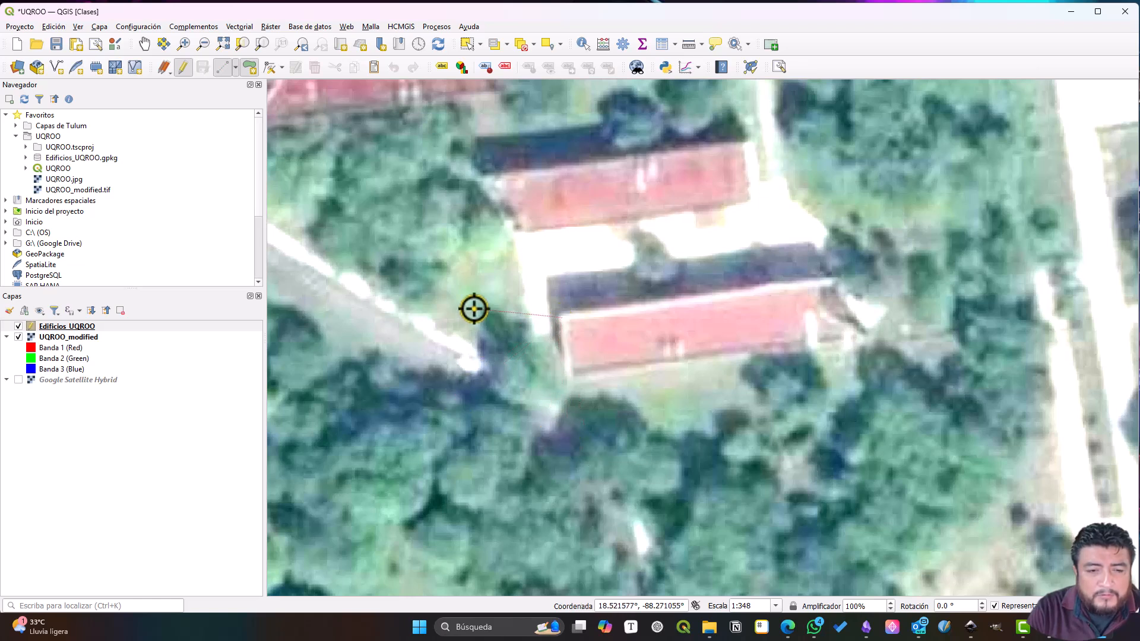
left_click(570, 382)
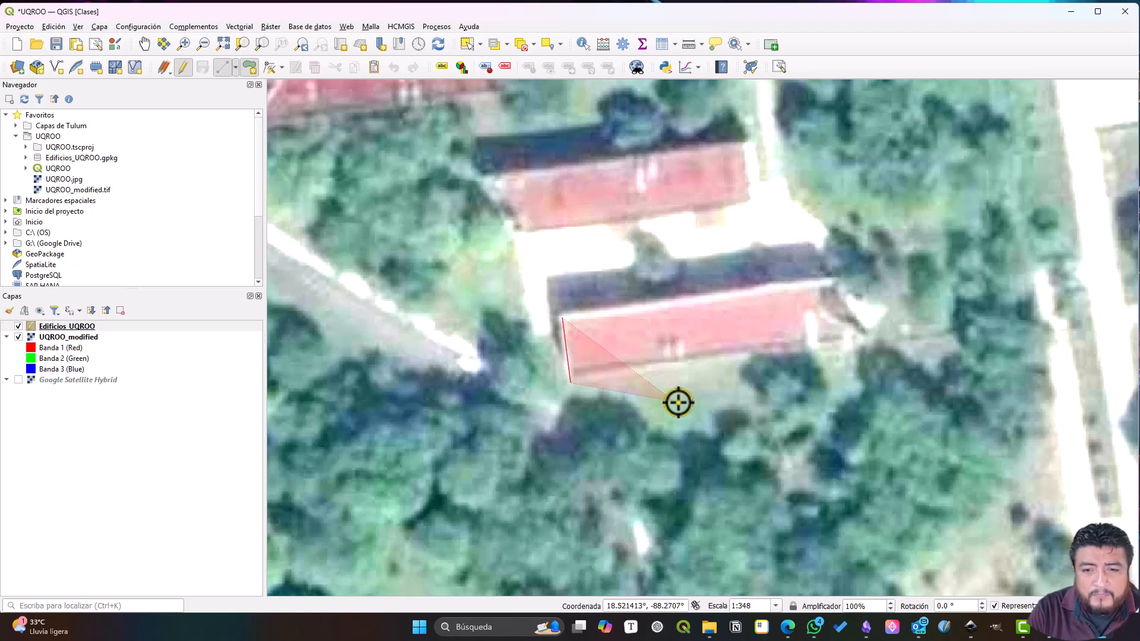
left_click(863, 340)
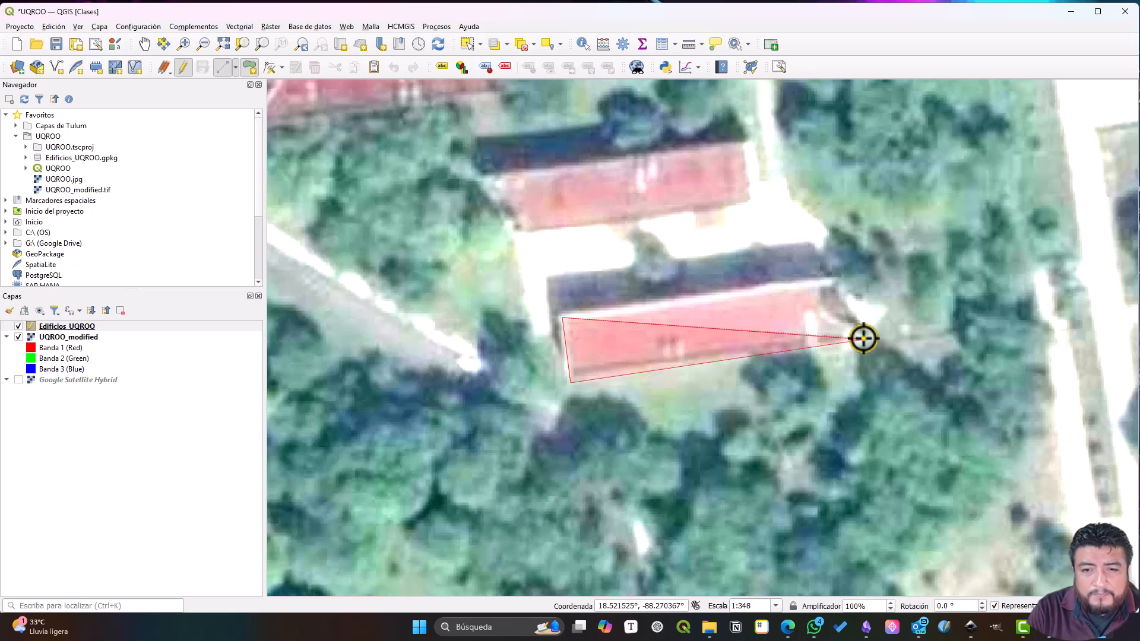
left_click(814, 308)
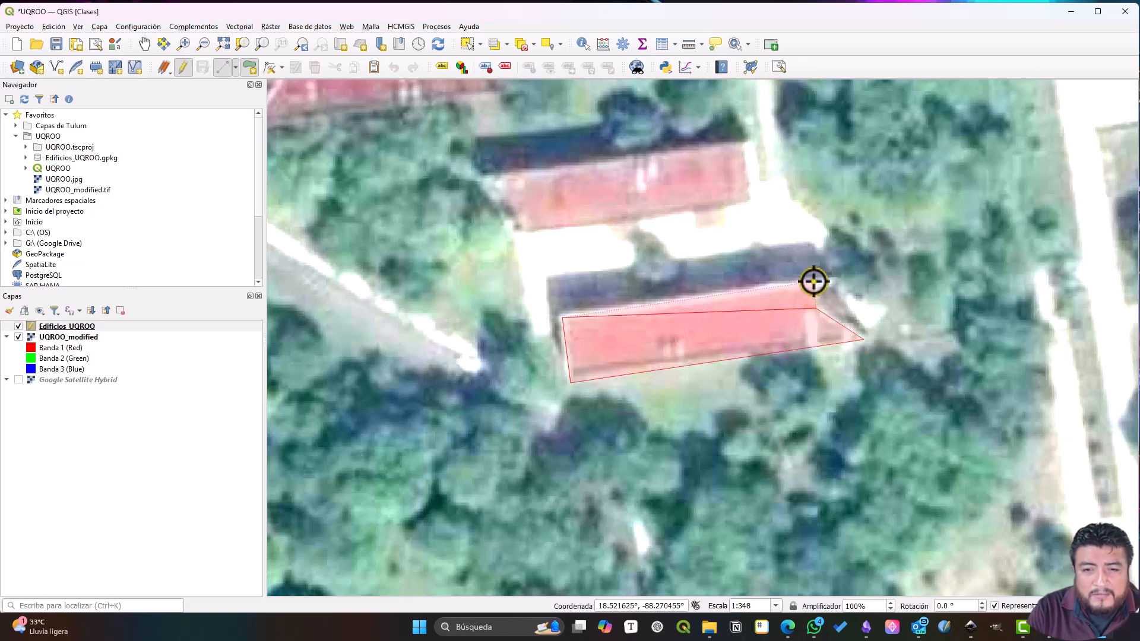
left_click(812, 282)
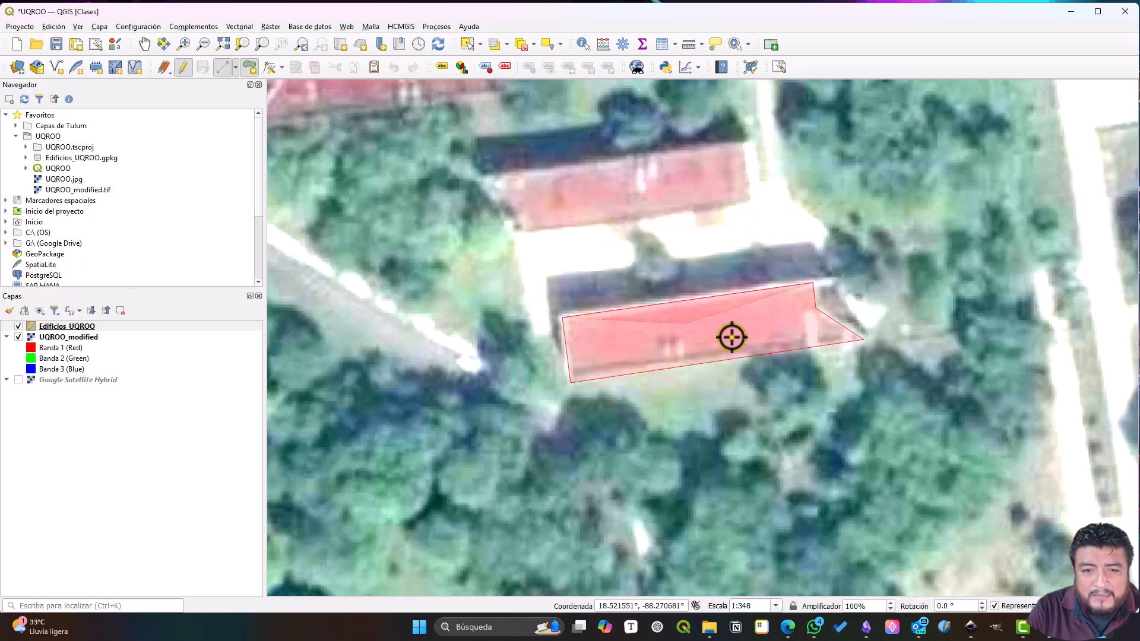
right_click(695, 239)
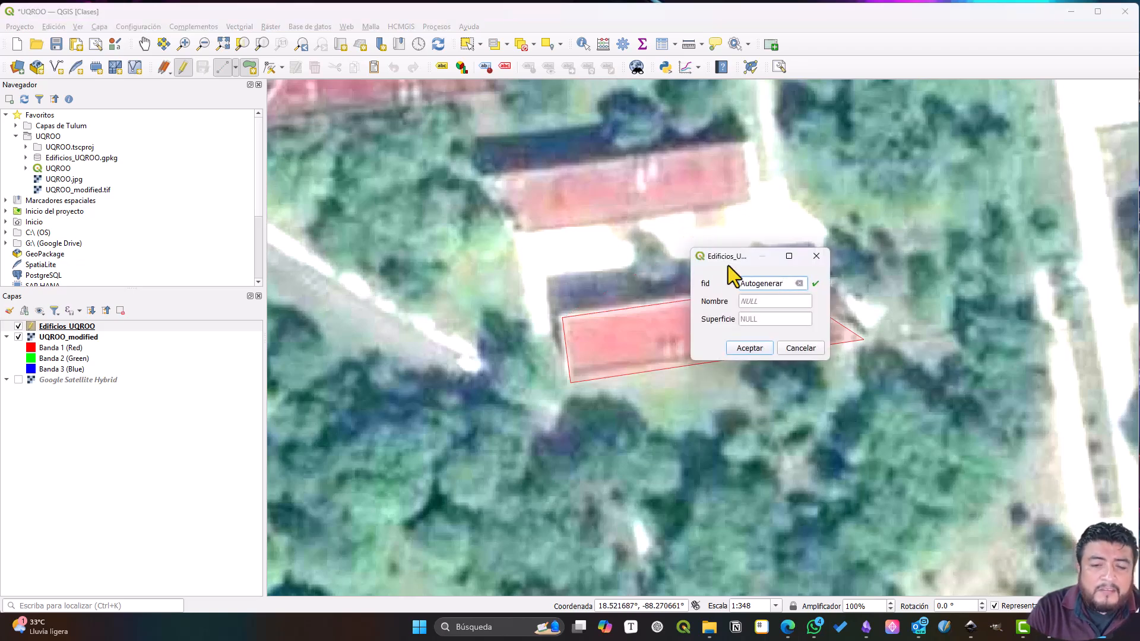
Step: Set the new polygon's Nombre to Aulas magnas, leave Superficie empty, accept it and check its record in the attribute table
left_click_drag(731, 261, 577, 164)
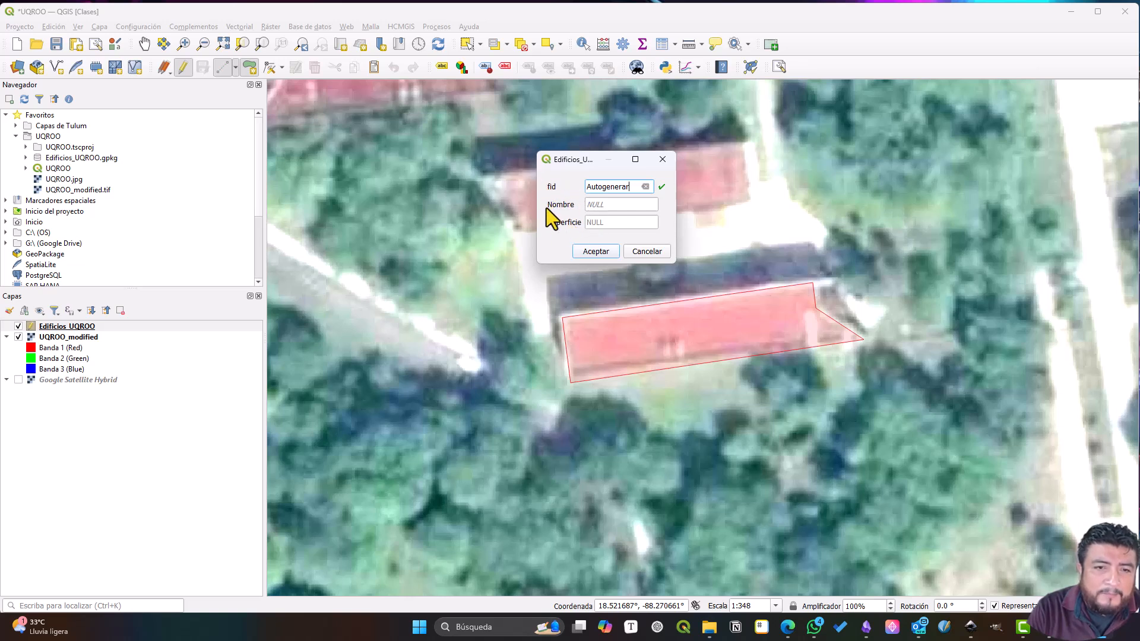
left_click(599, 205)
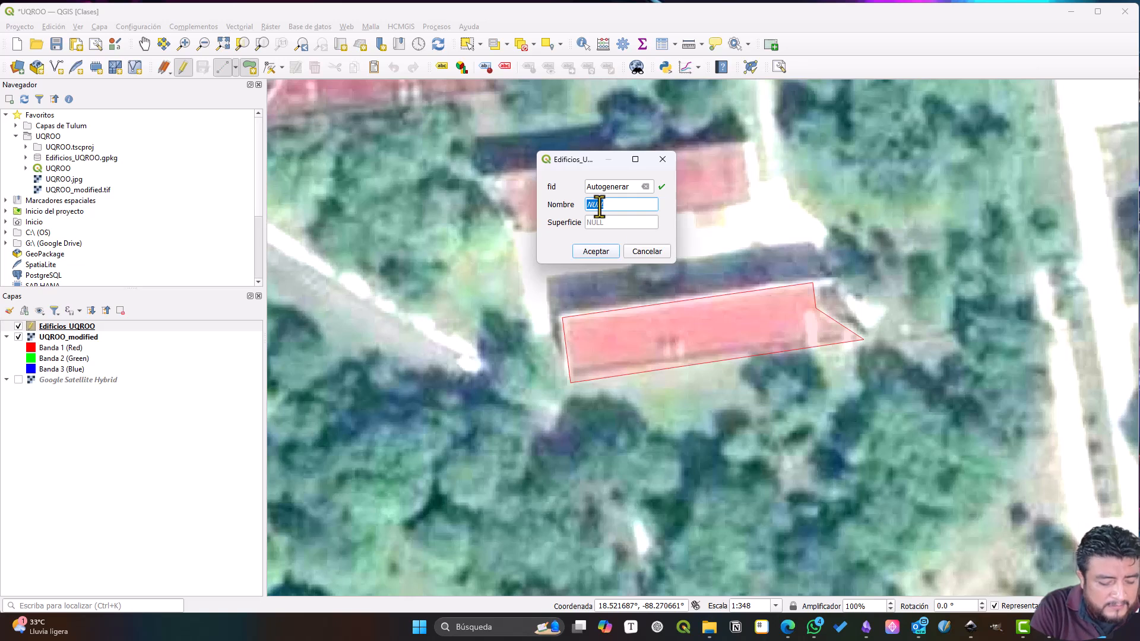
type("Aulas magnas")
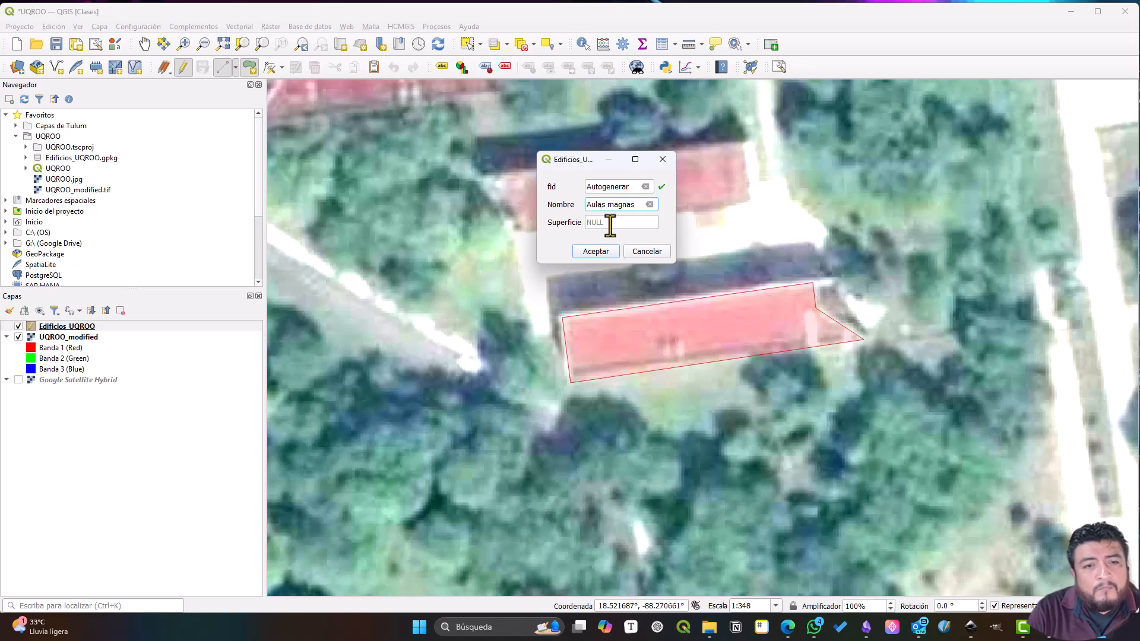
left_click(612, 223)
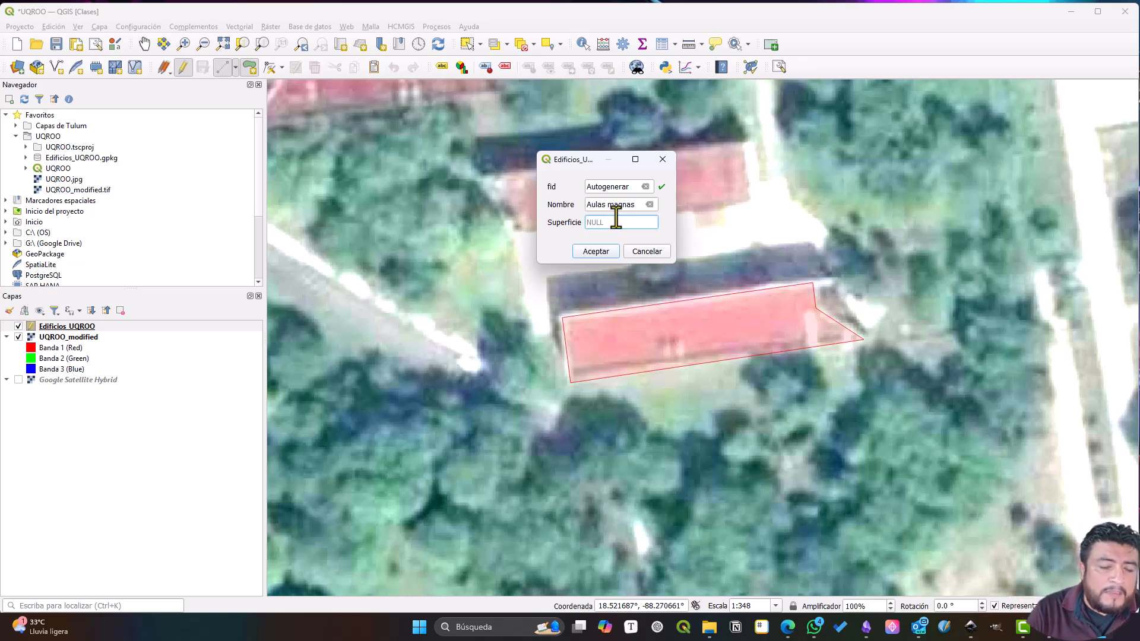
left_click(607, 255)
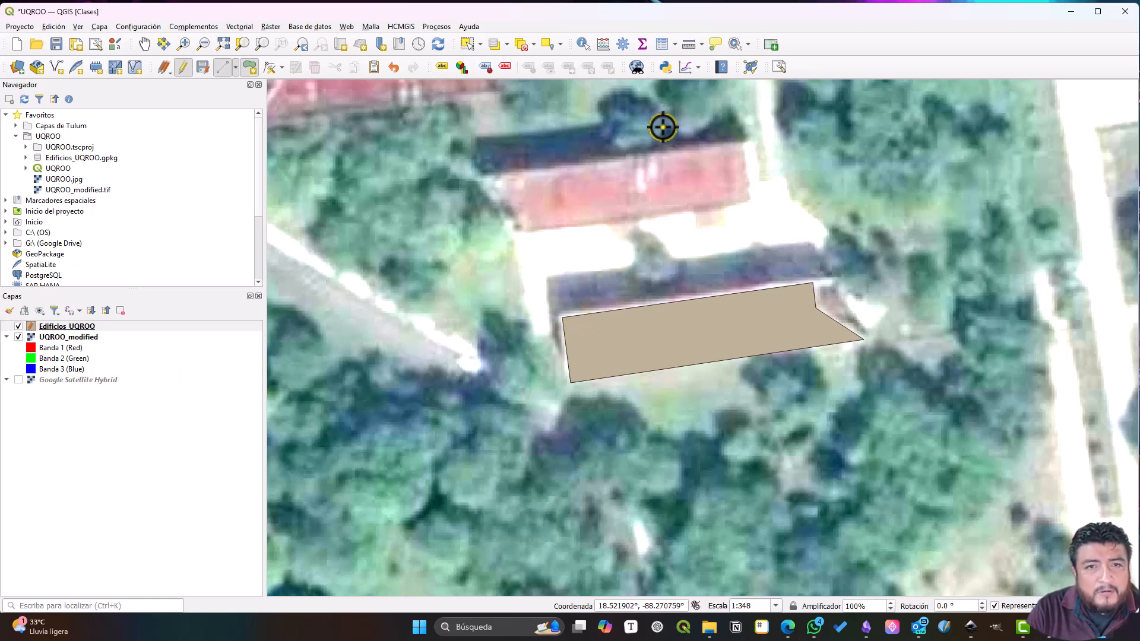
left_click(661, 45)
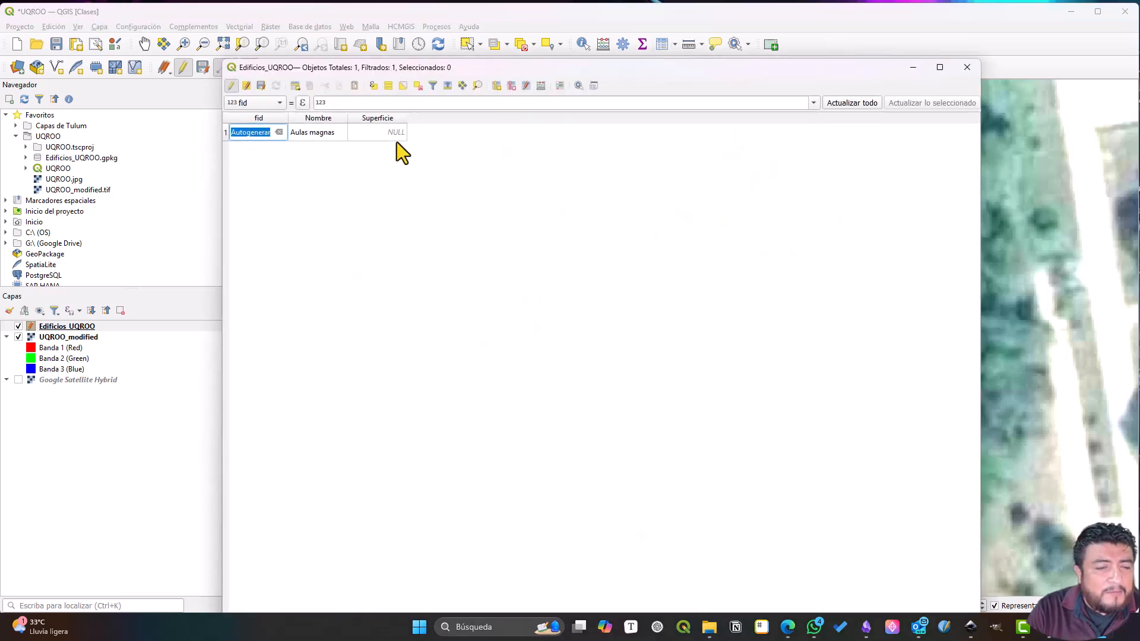
left_click(969, 69)
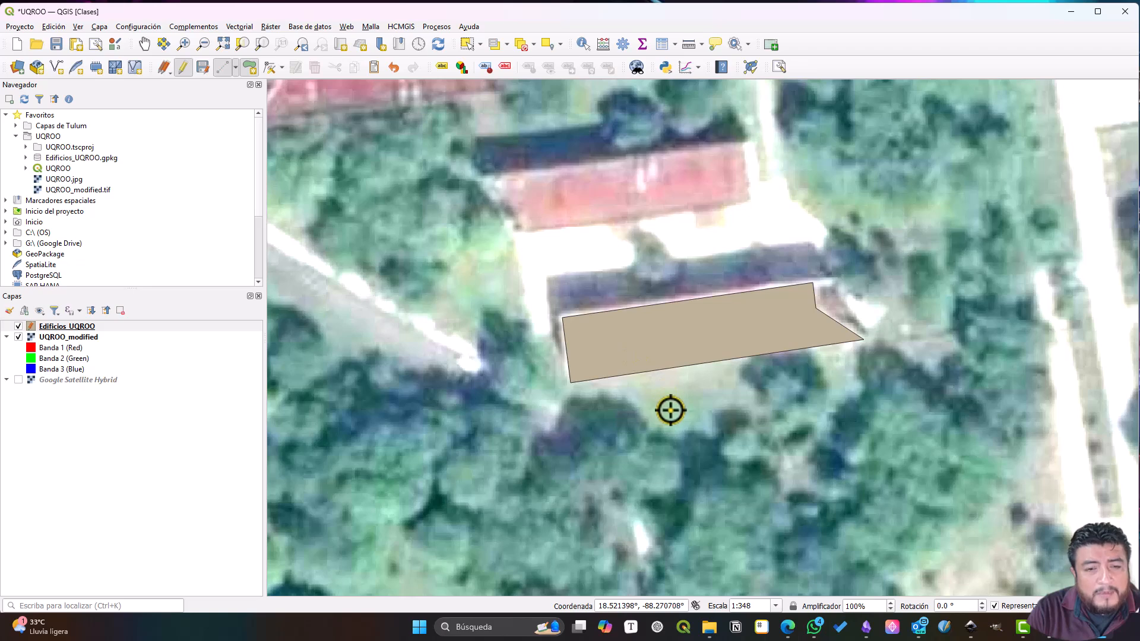
Step: Display the advanced digitizing toolbar, with the red-roofed building that encloses an inner courtyard in view
scroll(670, 409, "down", 1)
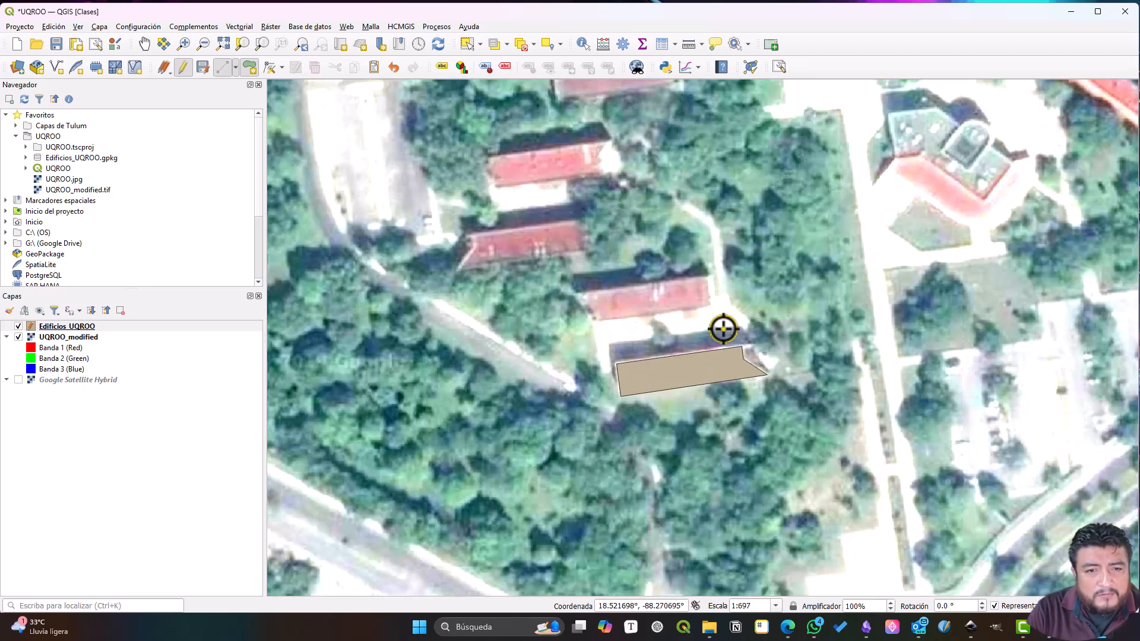
left_click_drag(837, 216, 539, 498)
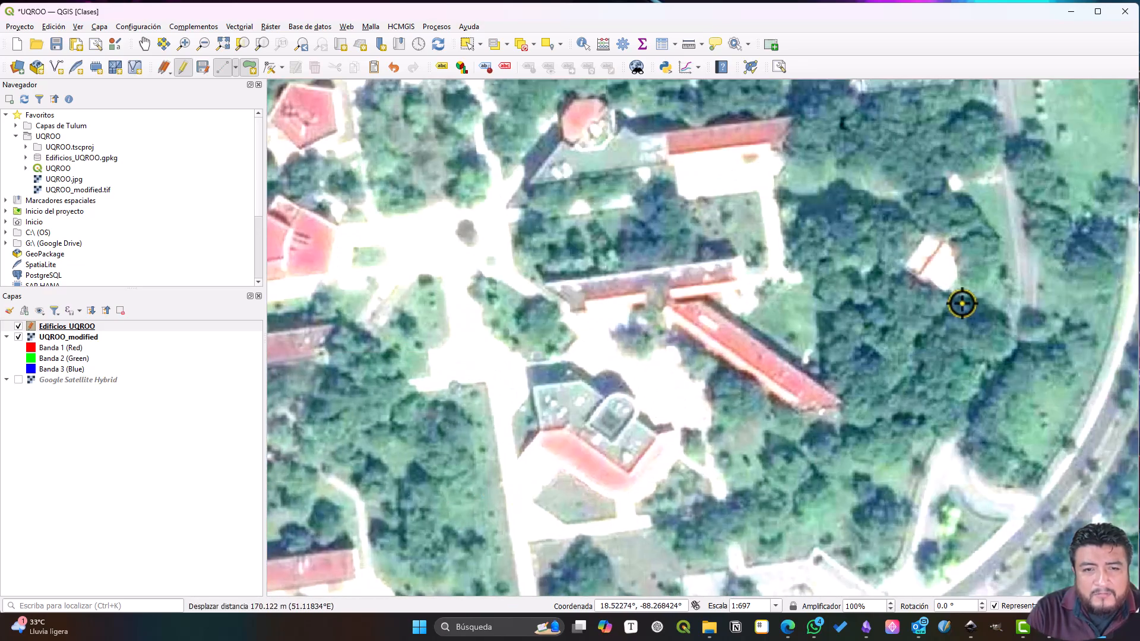
left_click_drag(723, 206, 654, 501)
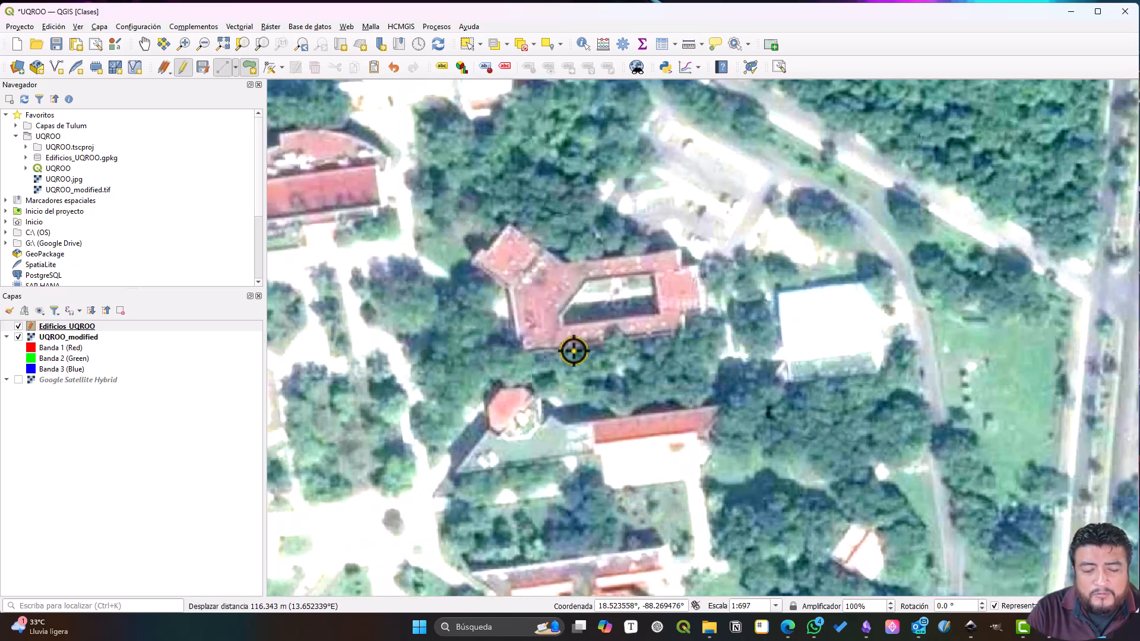
scroll(590, 361, "up", 1)
left_click_drag(649, 272, 699, 331)
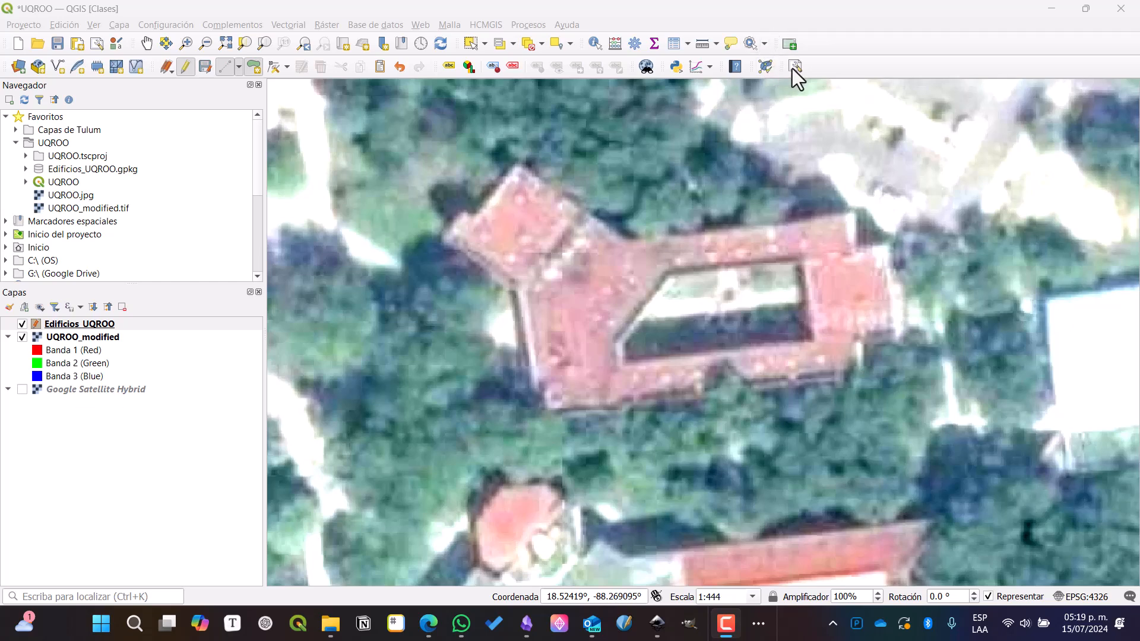
right_click(892, 66)
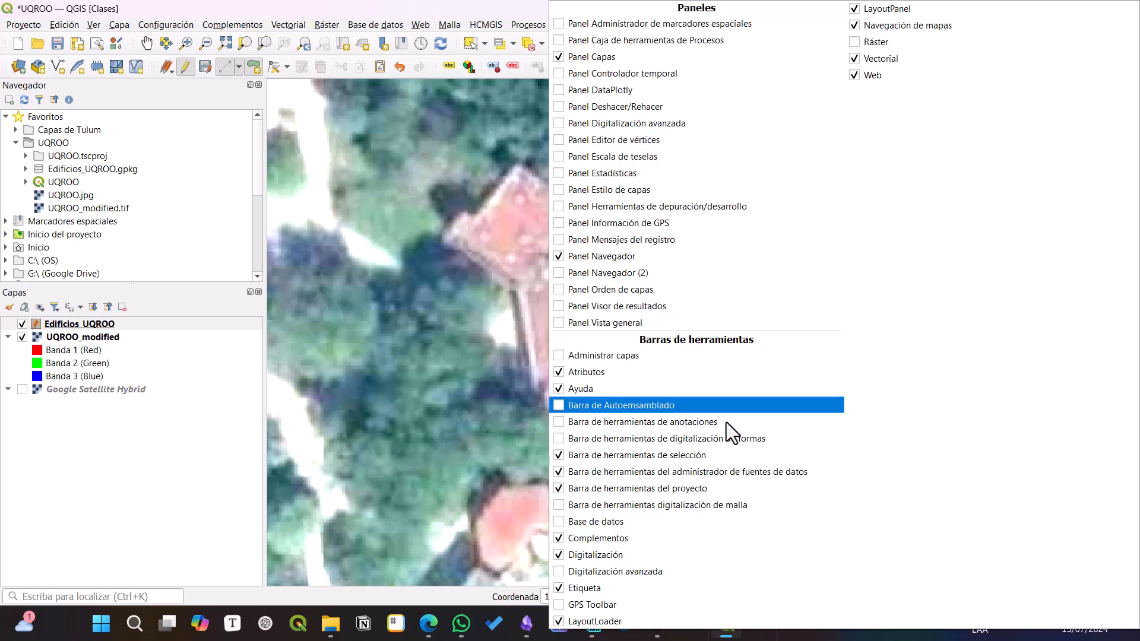
left_click(561, 572)
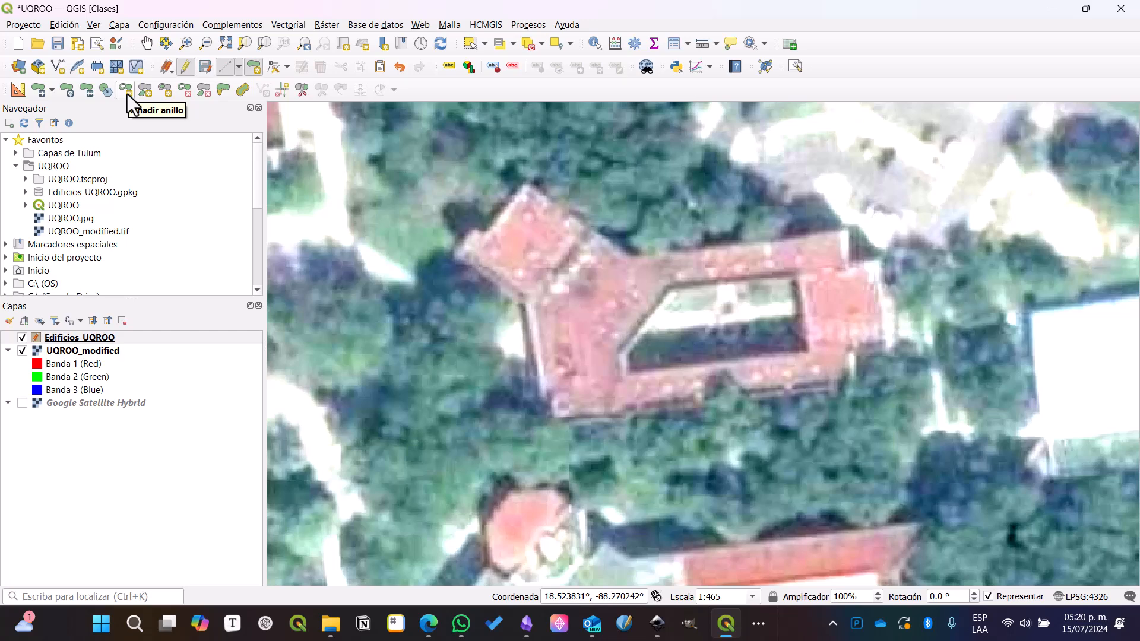
Step: Start a new polygon on the courtyard building, tracing its outer edge from the northwest wing down to the small notch at the southwest corner
left_click(257, 67)
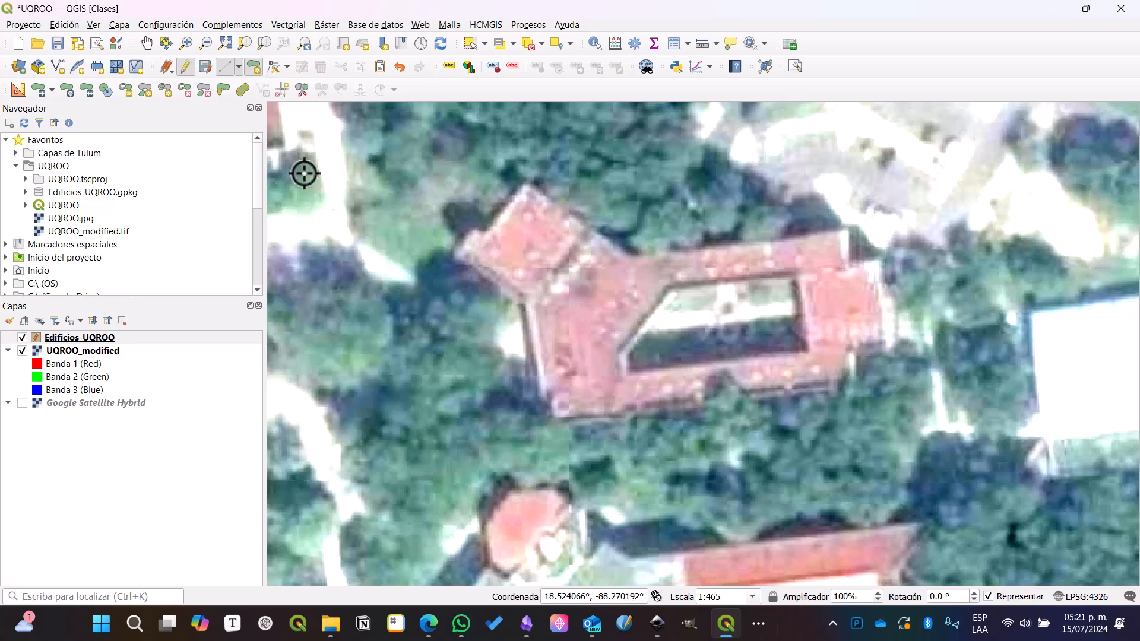
left_click(454, 257)
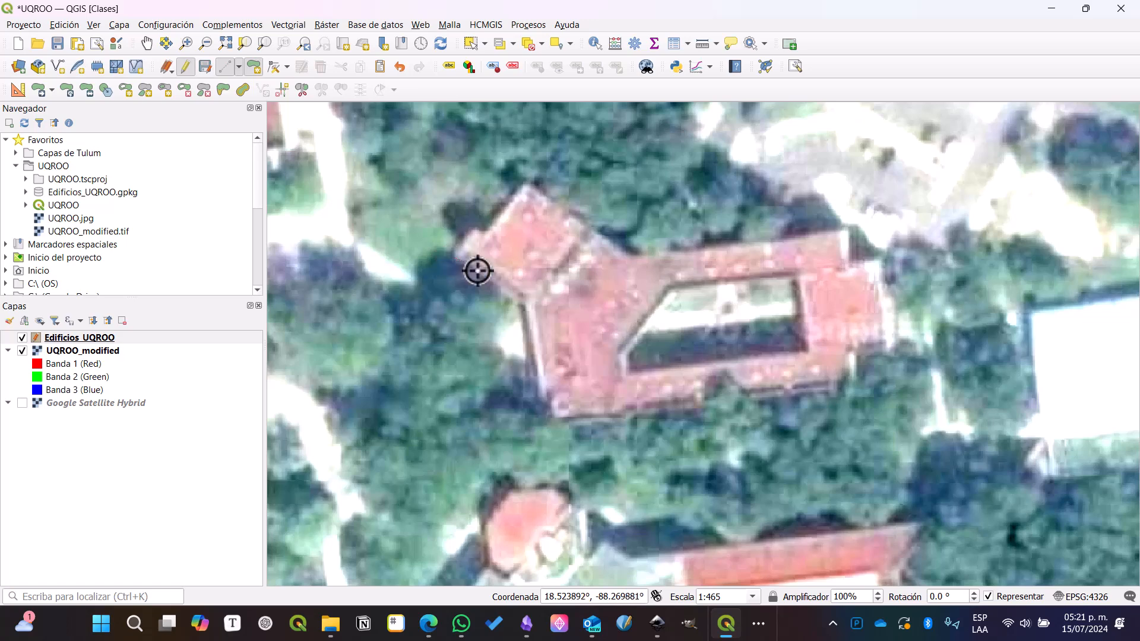
left_click(527, 304)
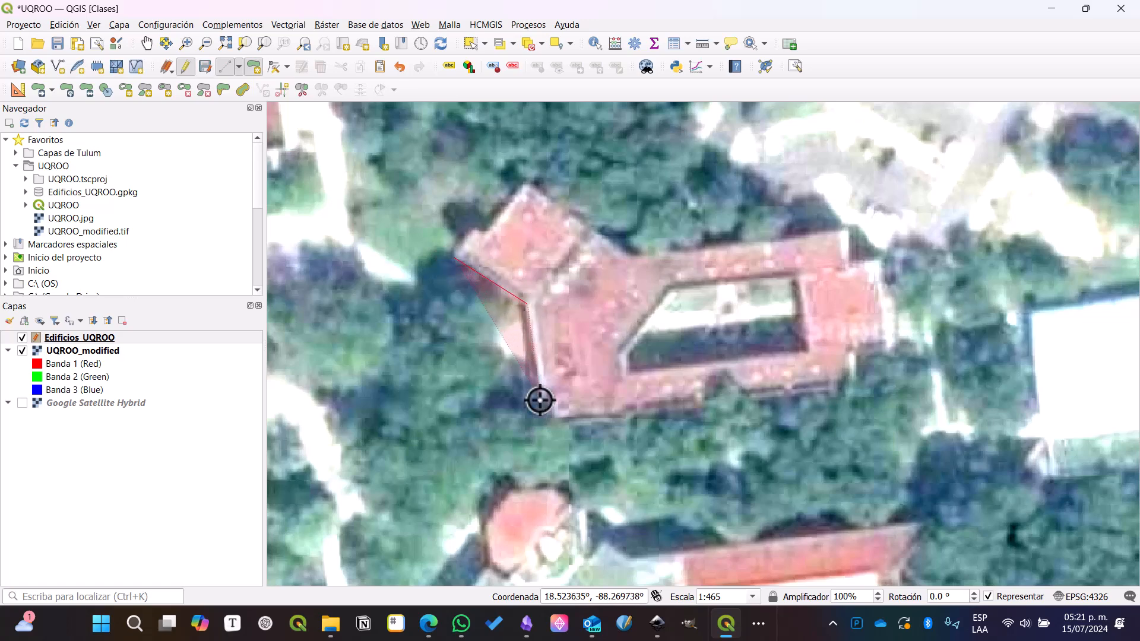
left_click(550, 396)
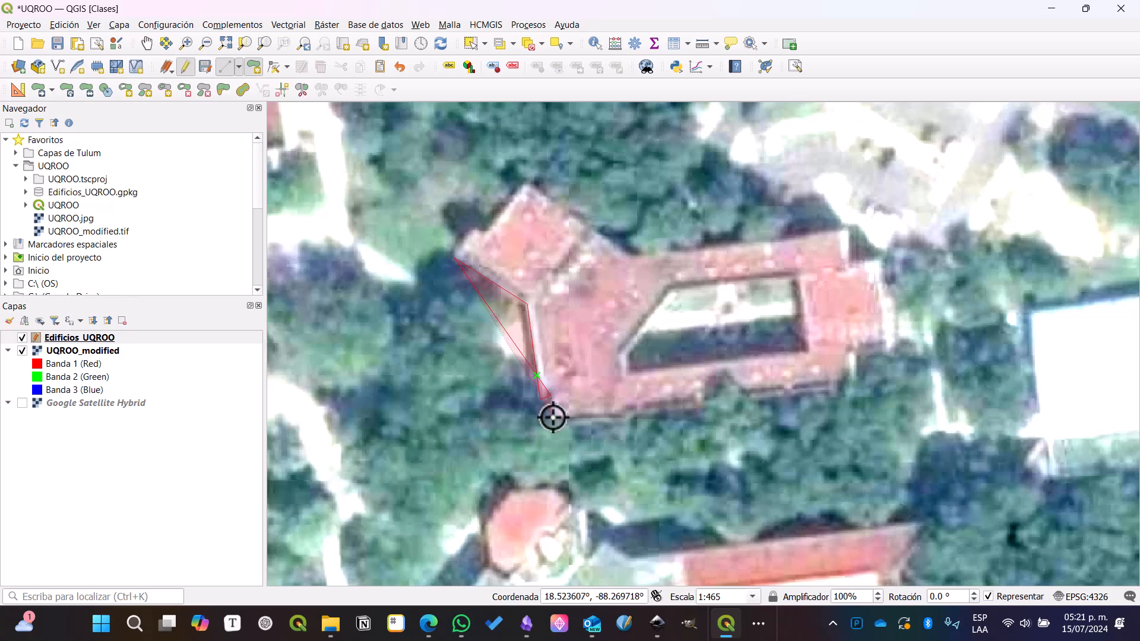
left_click(554, 417)
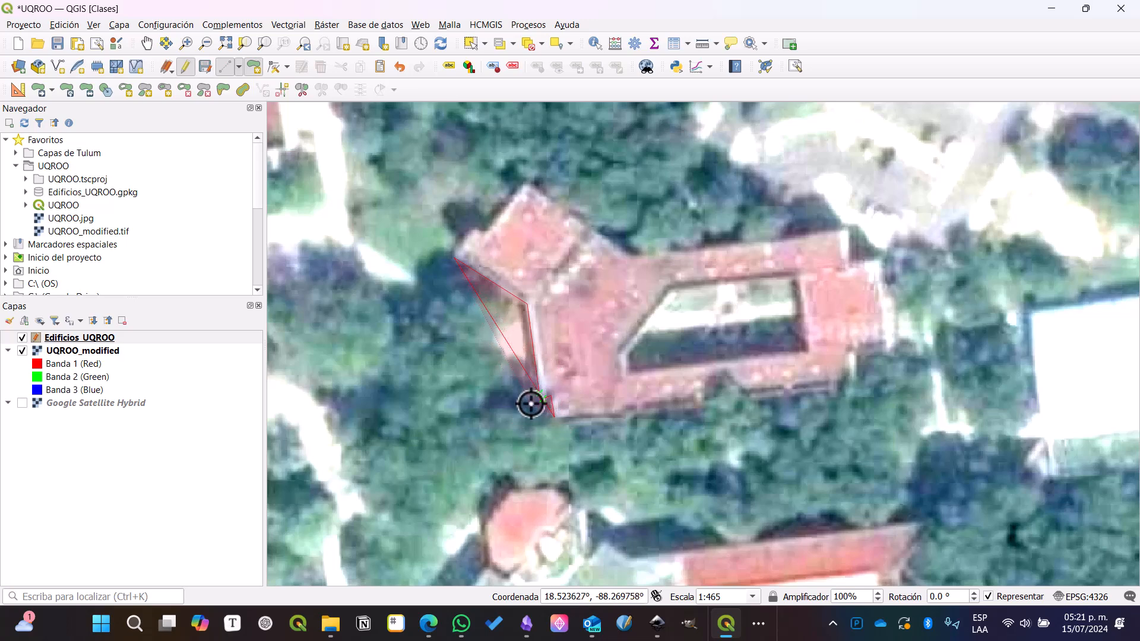
scroll(552, 409, "up", 2)
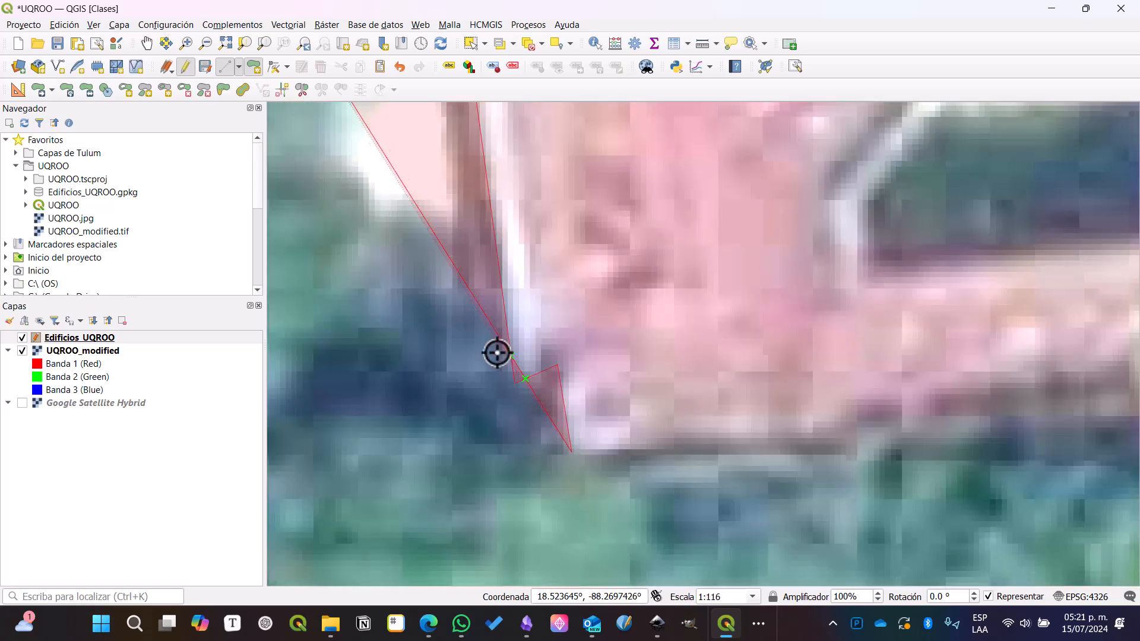
scroll(539, 384, "up", 1)
scroll(545, 387, "up", 1)
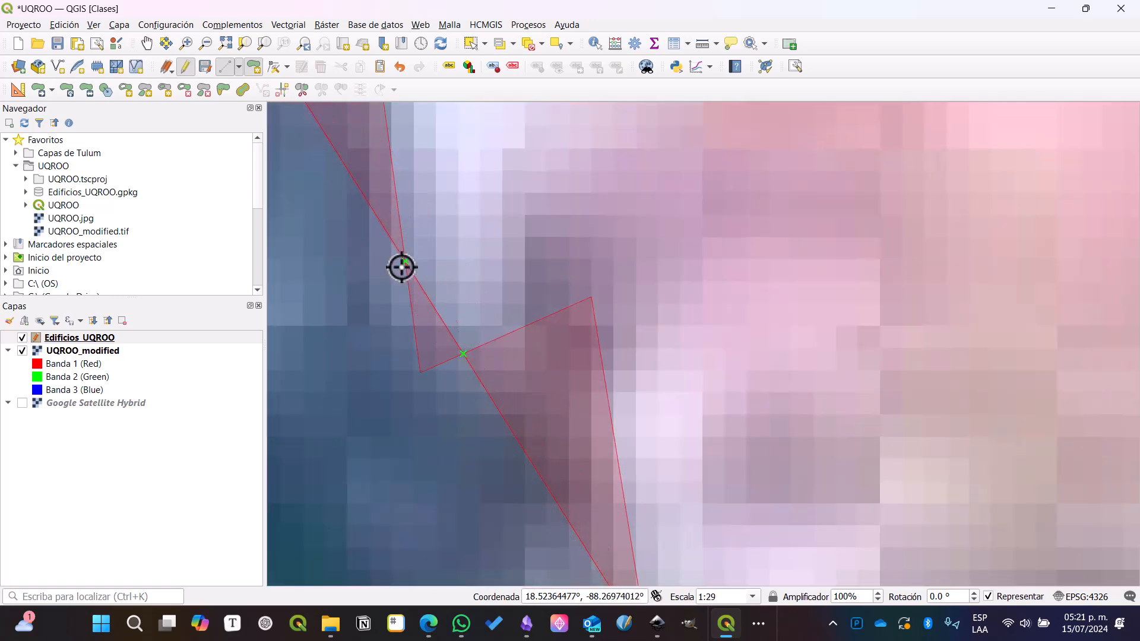
scroll(468, 332, "down", 3)
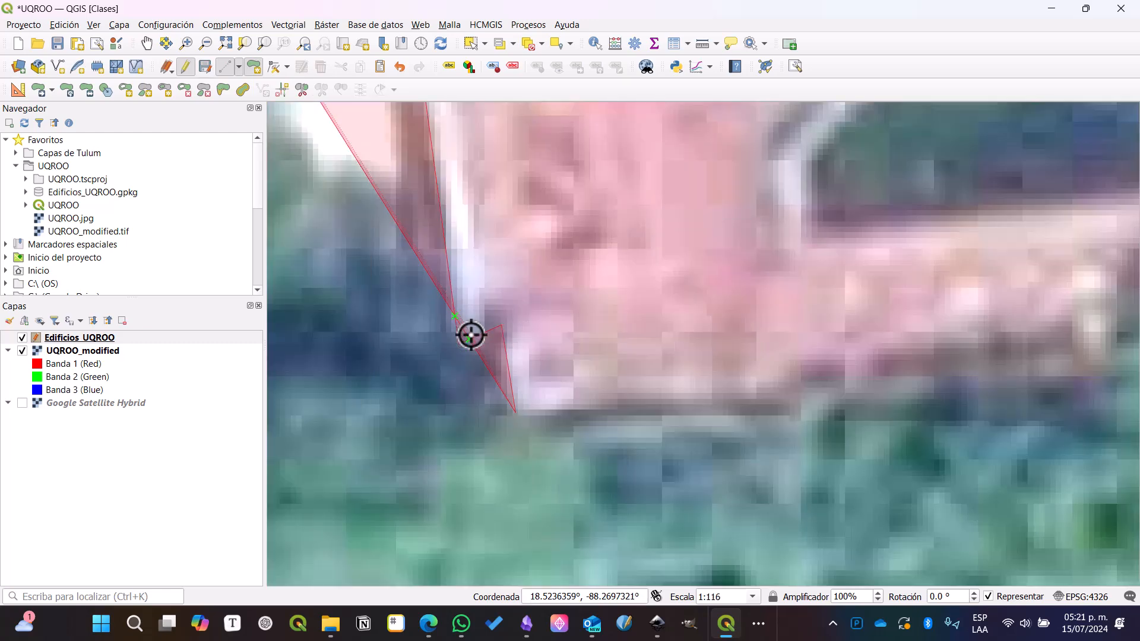
scroll(469, 337, "down", 1)
left_click(469, 335)
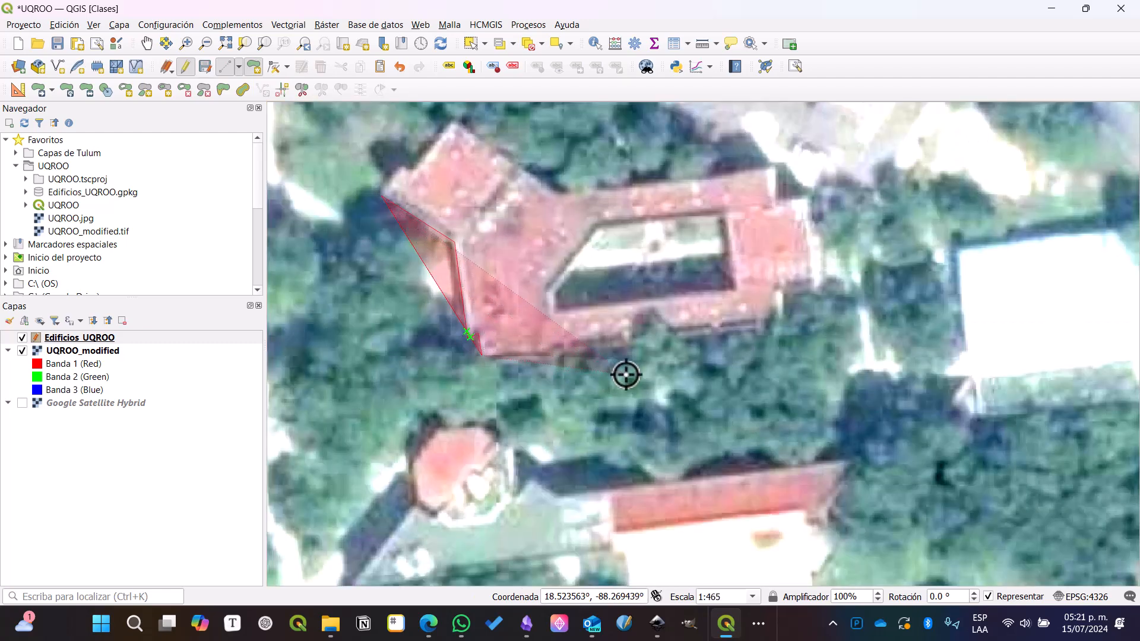
Step: Trace the building's south edge, stepped east end, north edge and northwest wing, and finish the polygon
left_click(770, 324)
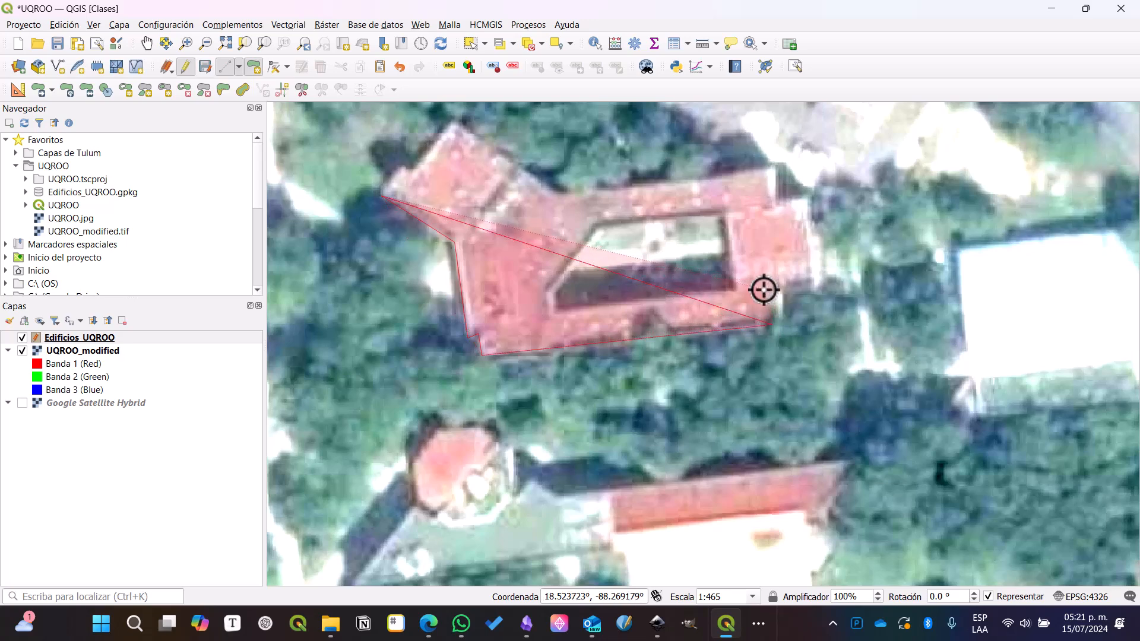
left_click(766, 291)
left_click(813, 286)
left_click(801, 205)
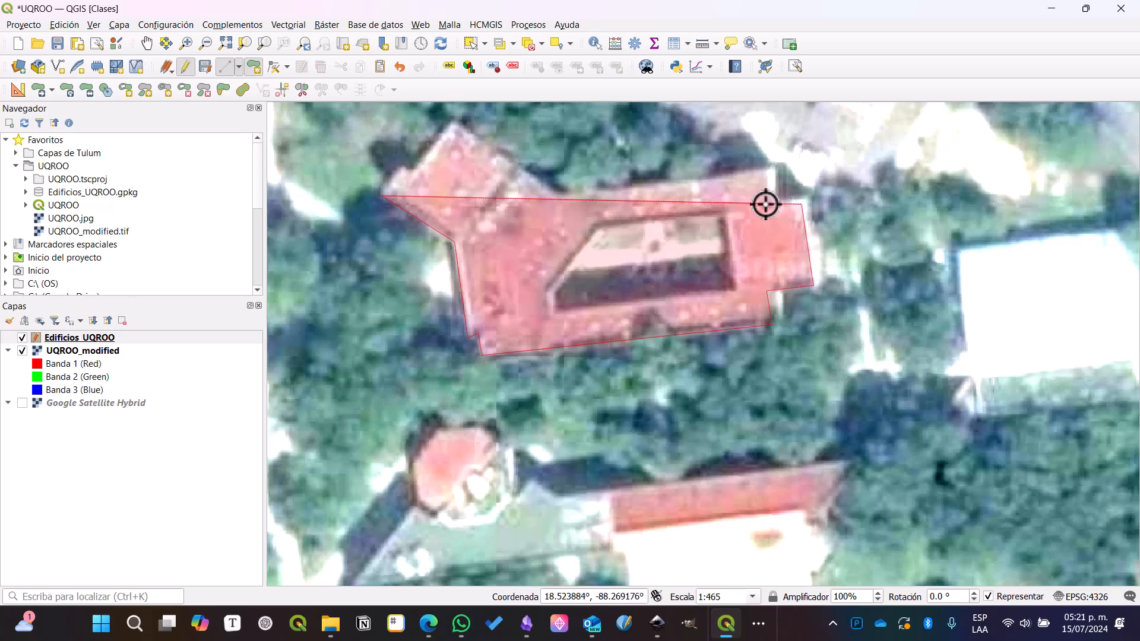
left_click(766, 170)
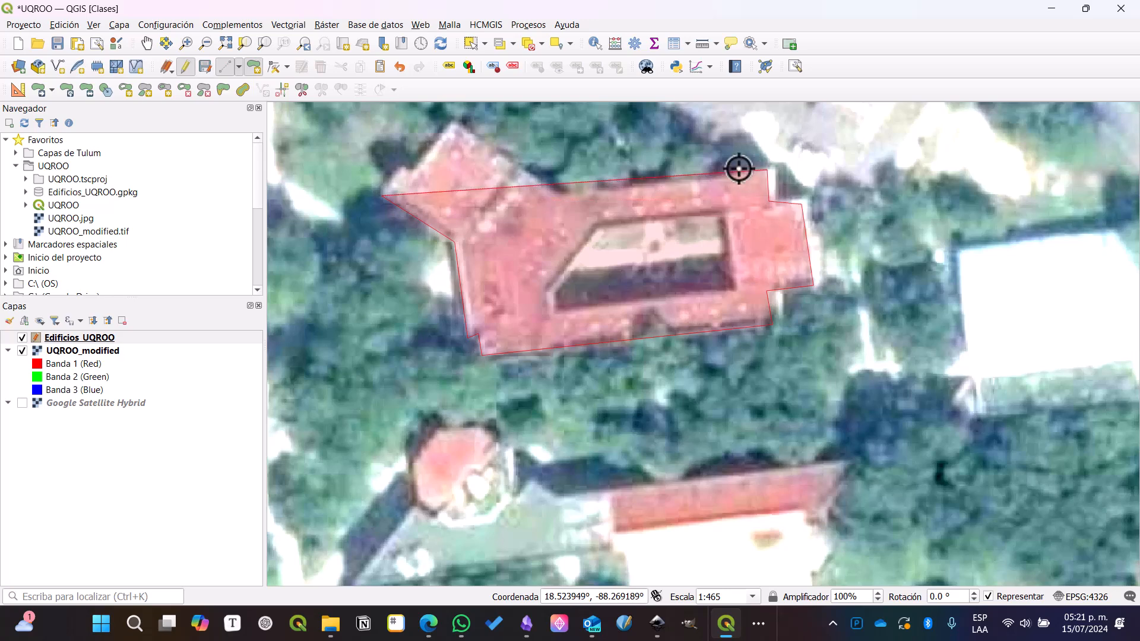
left_click(452, 126)
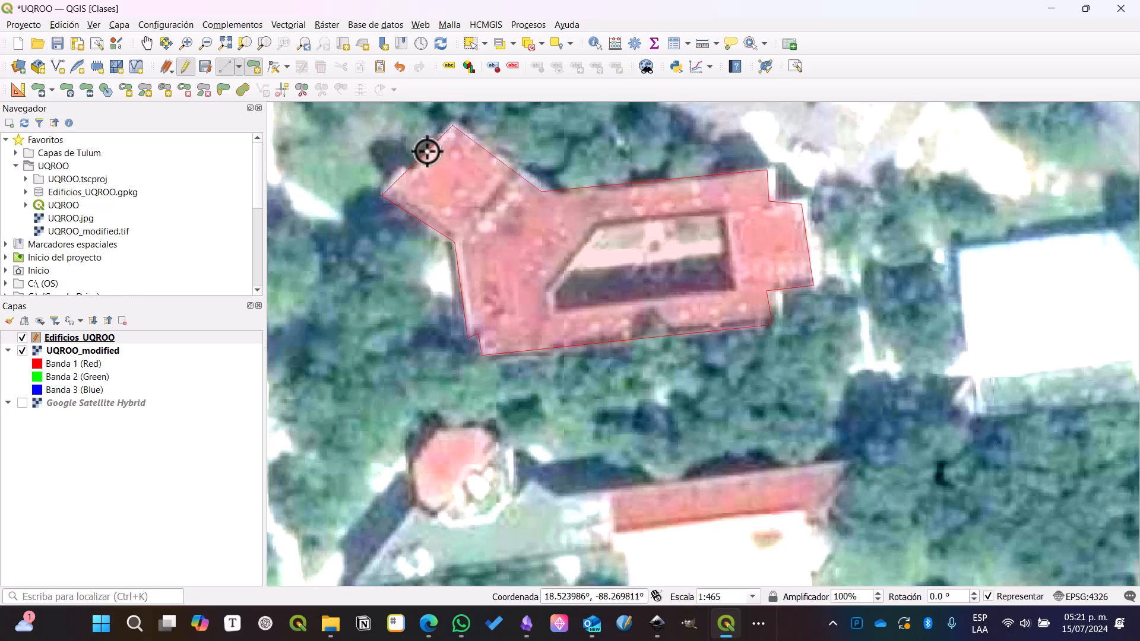
left_click(401, 170)
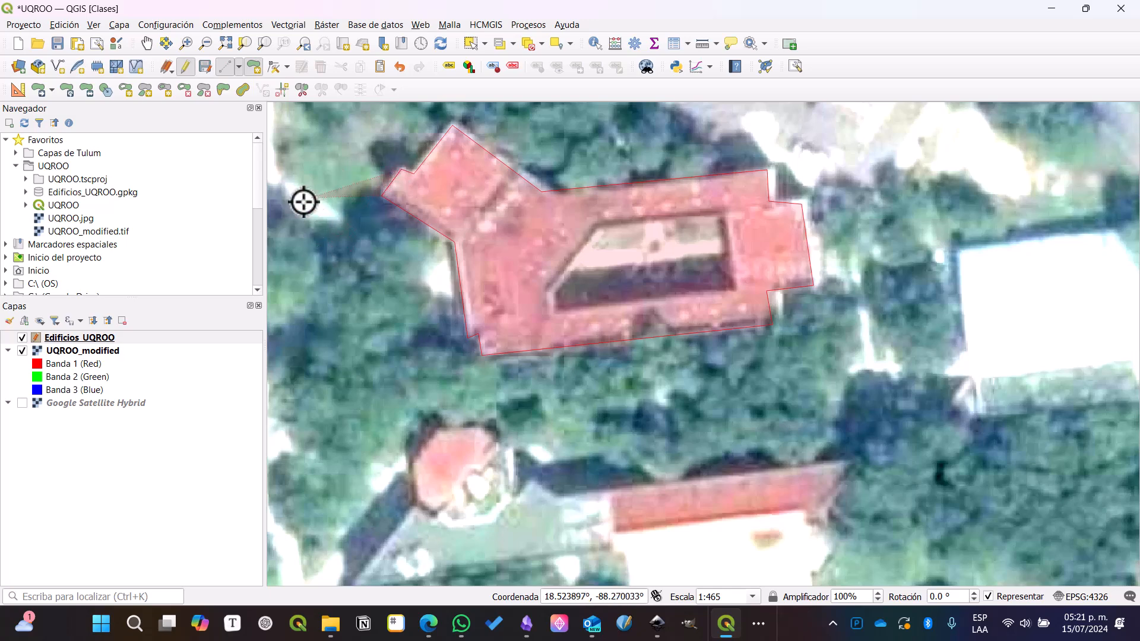
right_click(353, 155)
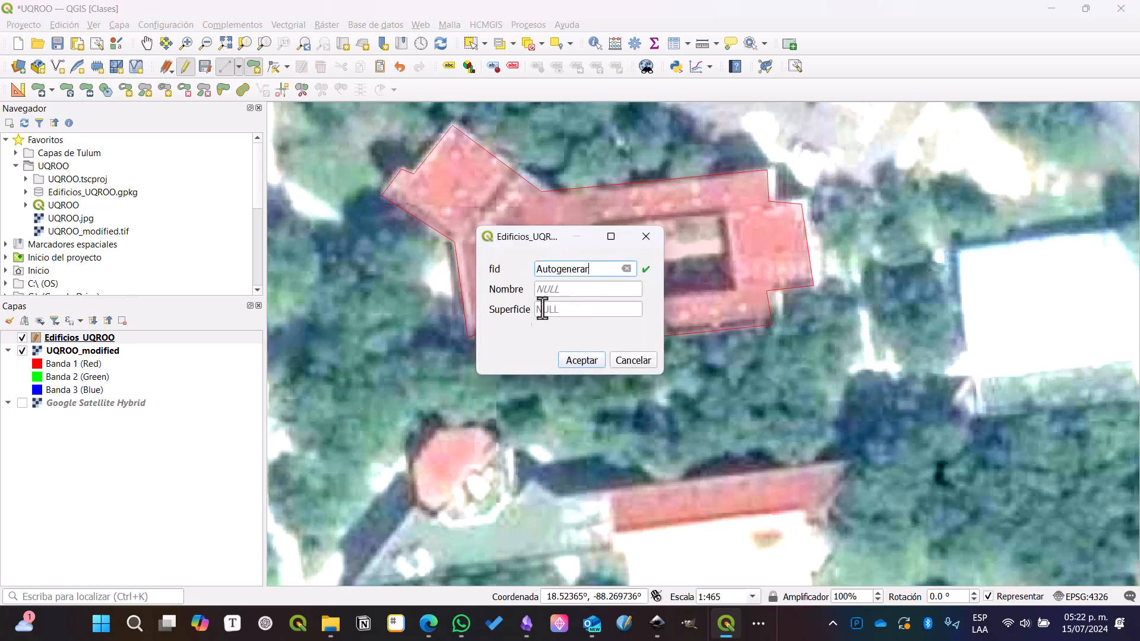
Step: Set the new polygon's Nombre to DCIT, leave Superficie empty and accept the feature
left_click(585, 291)
type("DCIT")
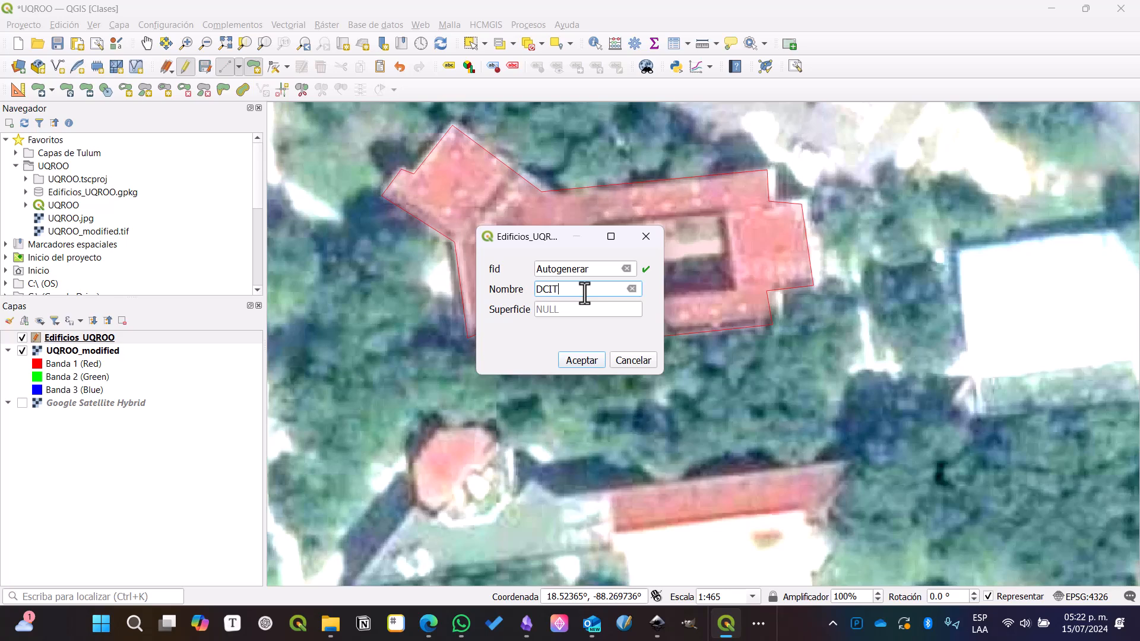
left_click(588, 359)
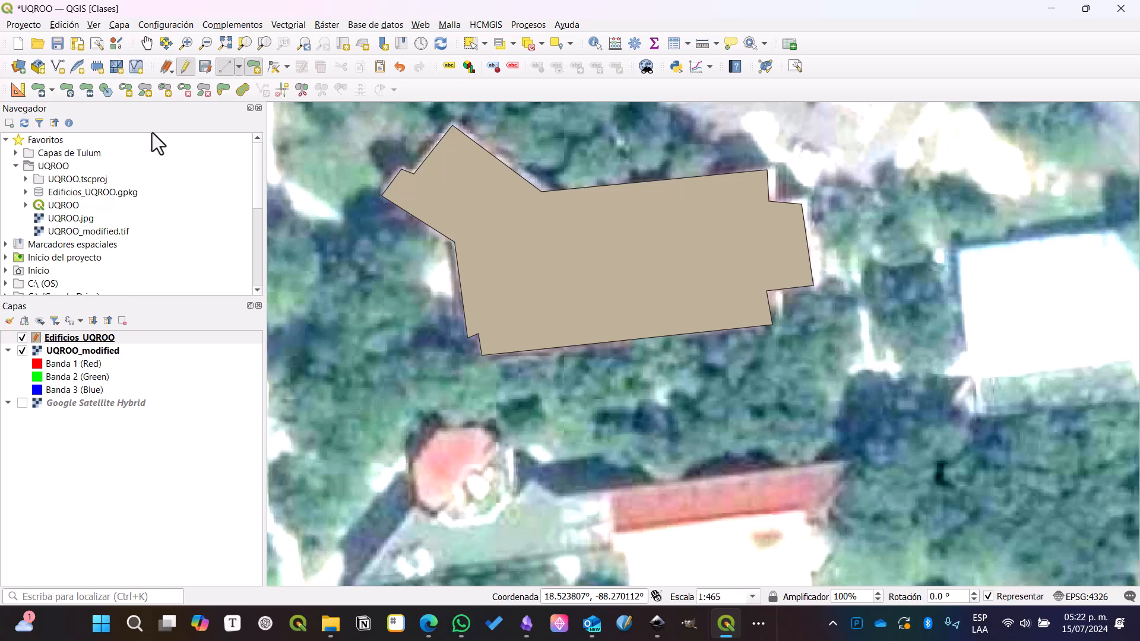
Step: Activate the Add Ring tool and hide the Edificios_UQROO layer to expose the building's courtyard in the raster
left_click(125, 94)
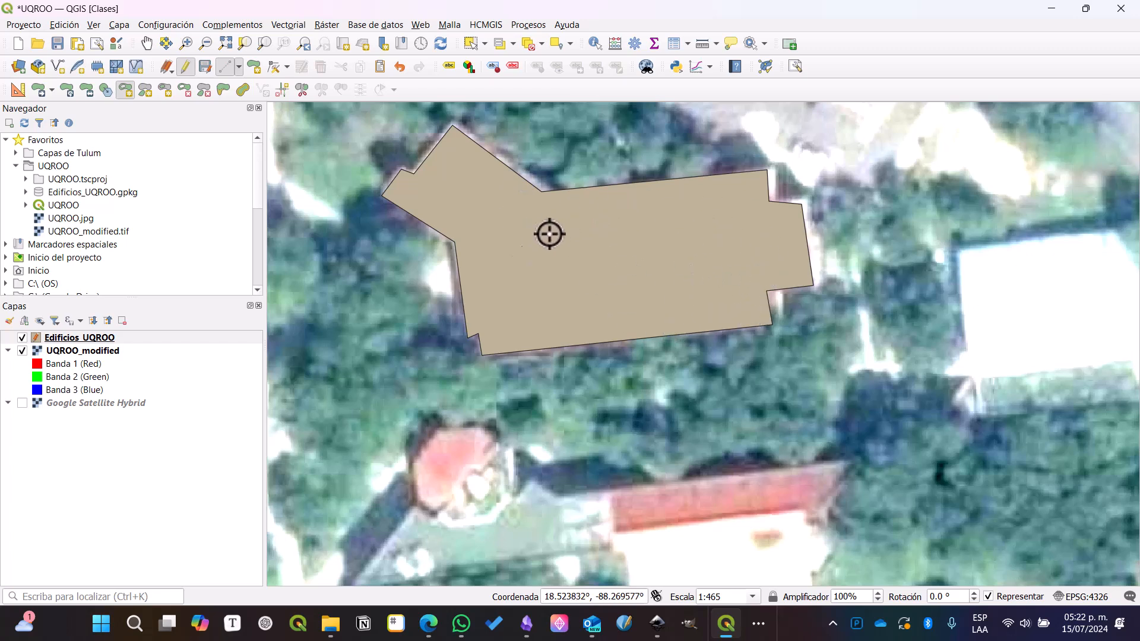
left_click(22, 338)
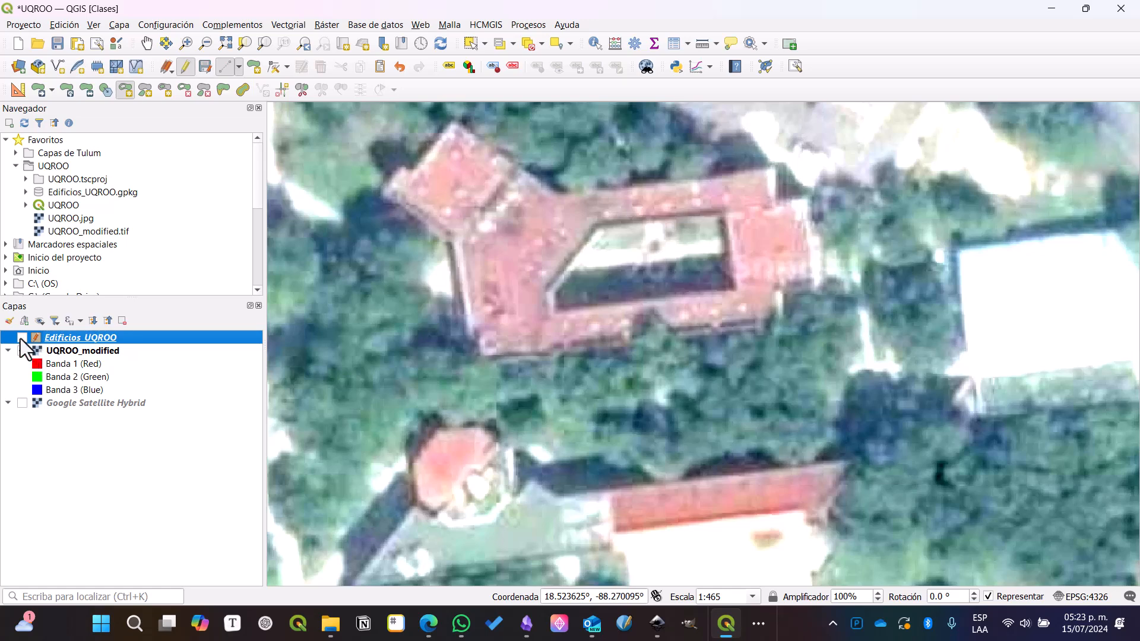
left_click(21, 339)
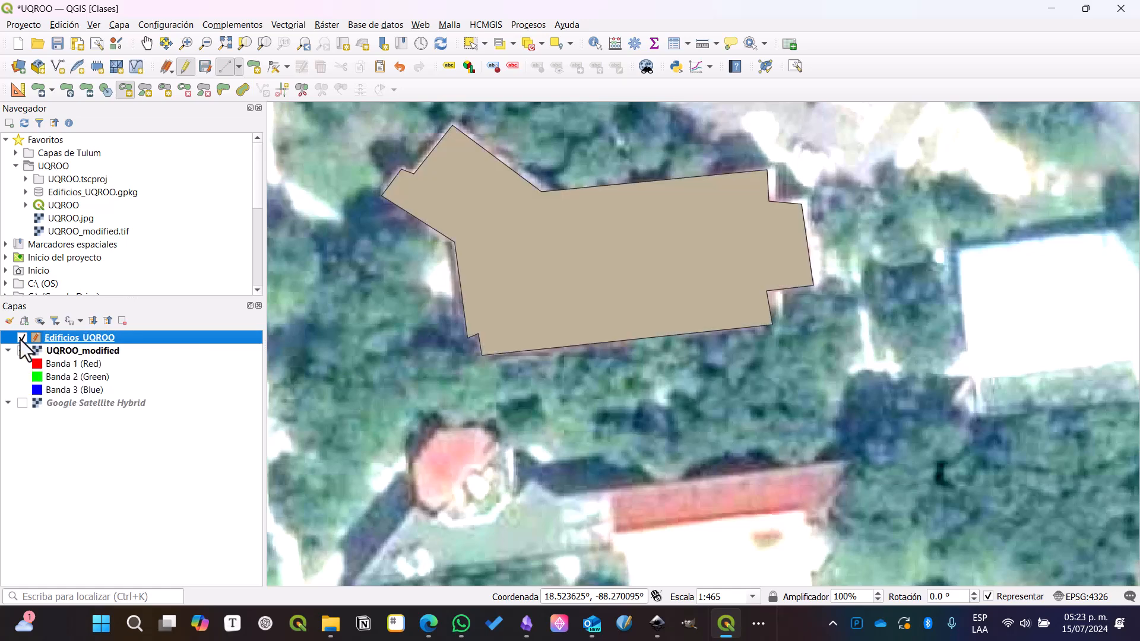
left_click(23, 338)
left_click(21, 338)
left_click(21, 338)
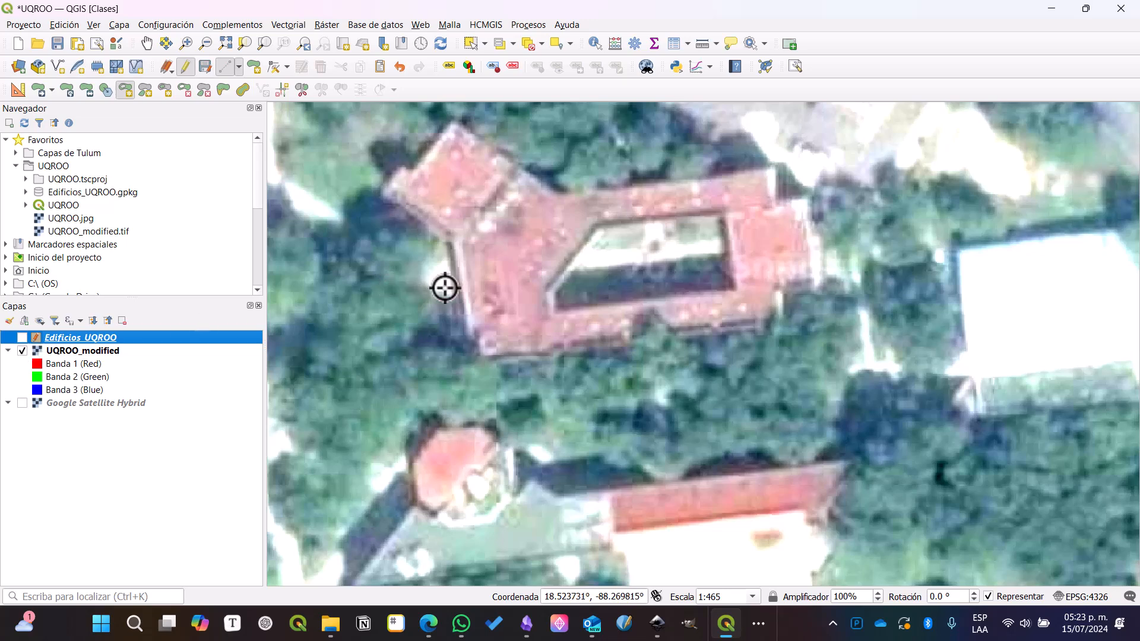
Step: Cut a five-vertex ring out of the DCIT polygon along the inner courtyard's edges, and make the Edificios_UQROO layer visible again
left_click(547, 289)
left_click(552, 314)
left_click(735, 293)
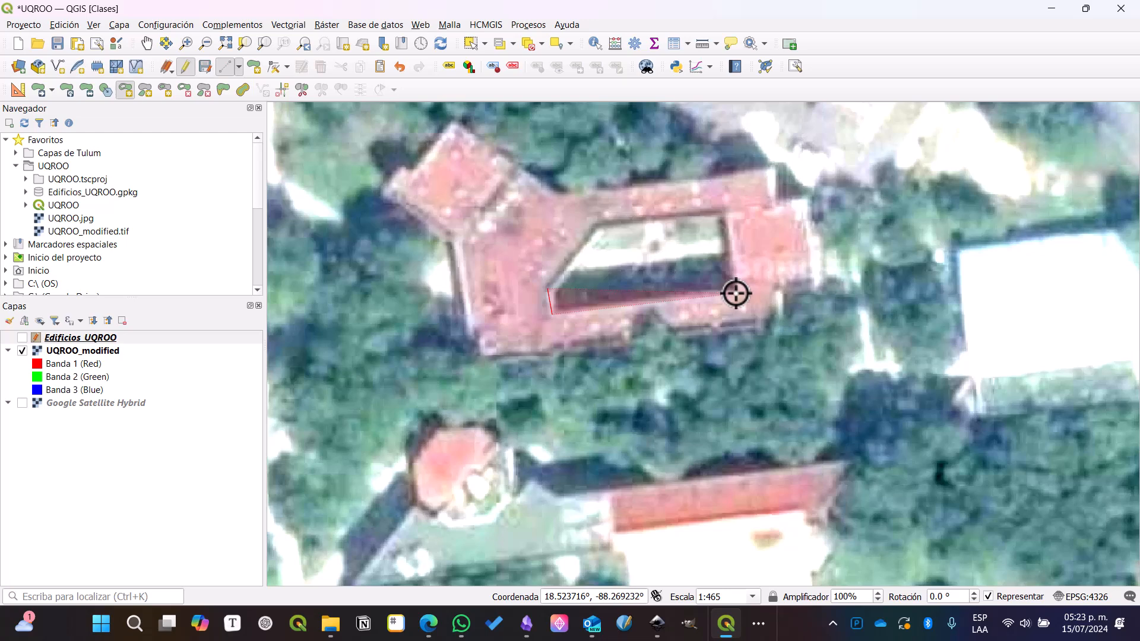
left_click(724, 214)
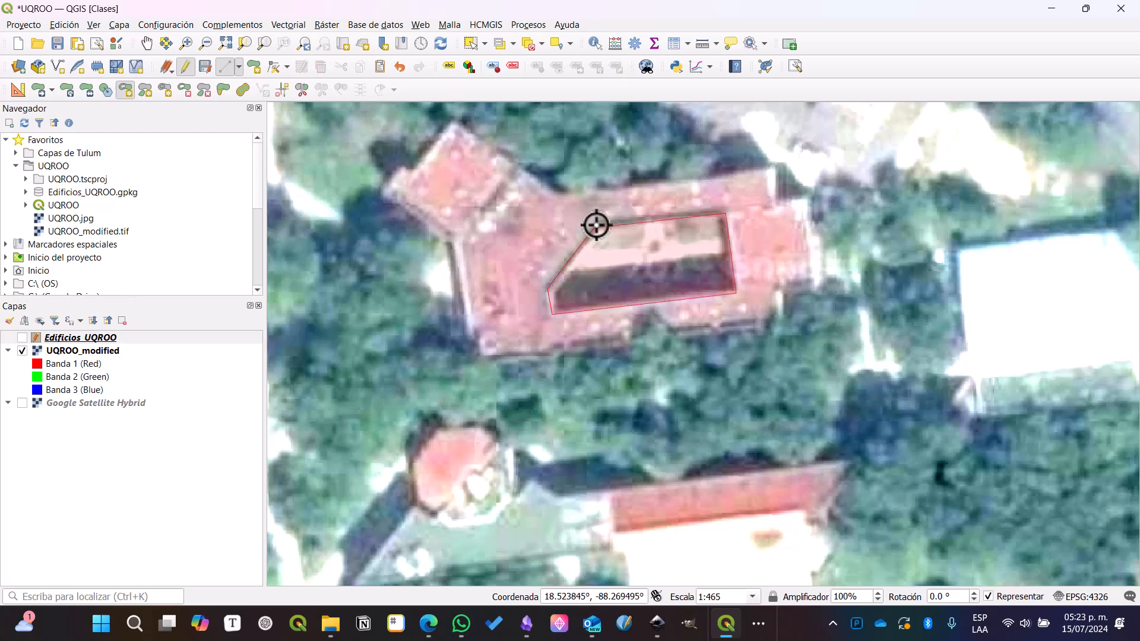
left_click(594, 226)
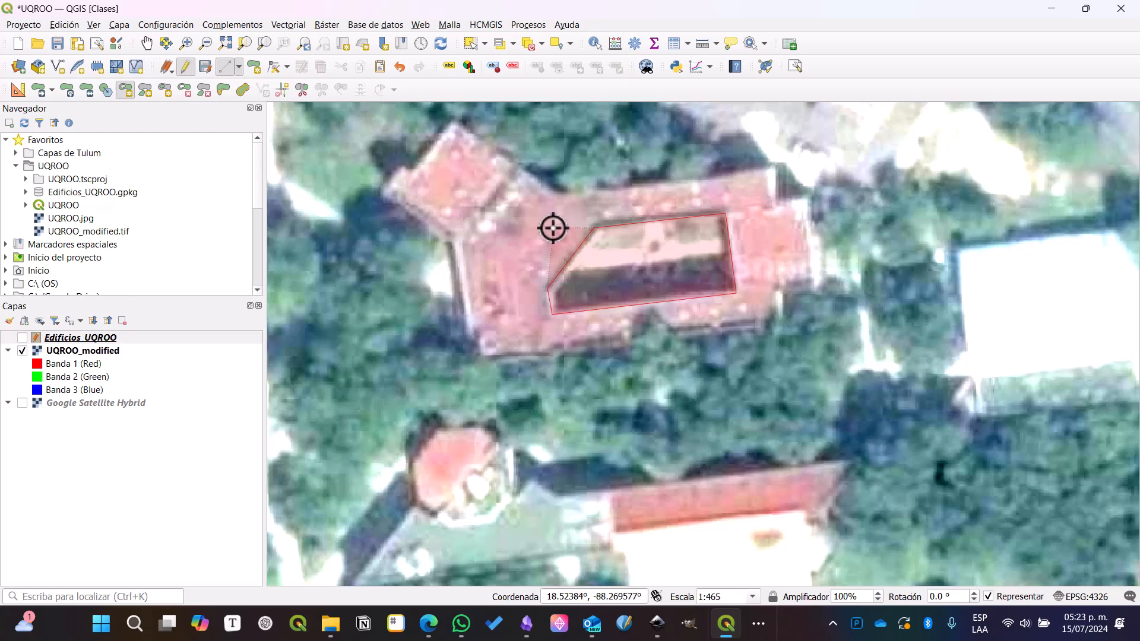
right_click(552, 228)
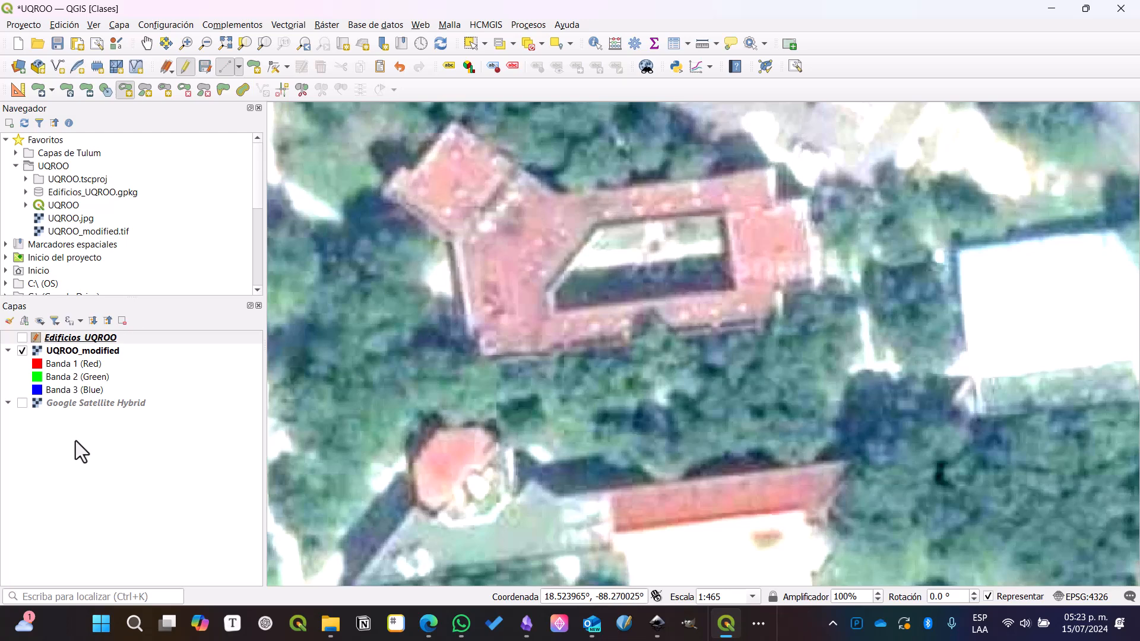
left_click(23, 337)
left_click(21, 351)
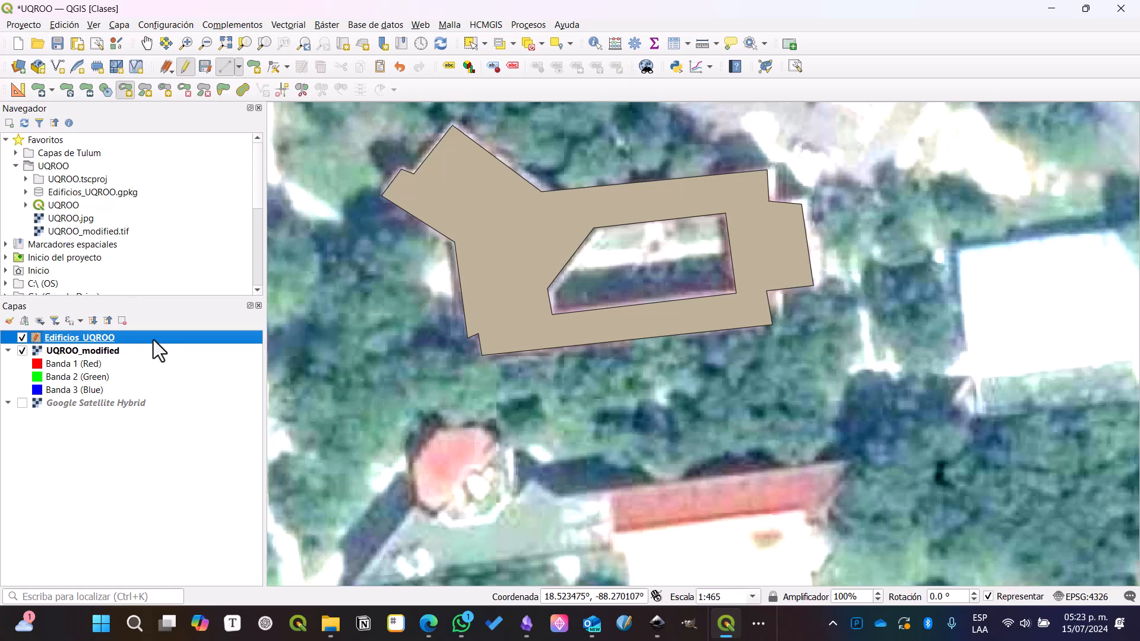
Step: Check the Aulas magnas and DCIT records in the attribute table, and look over both digitized polygons on the map
left_click(677, 45)
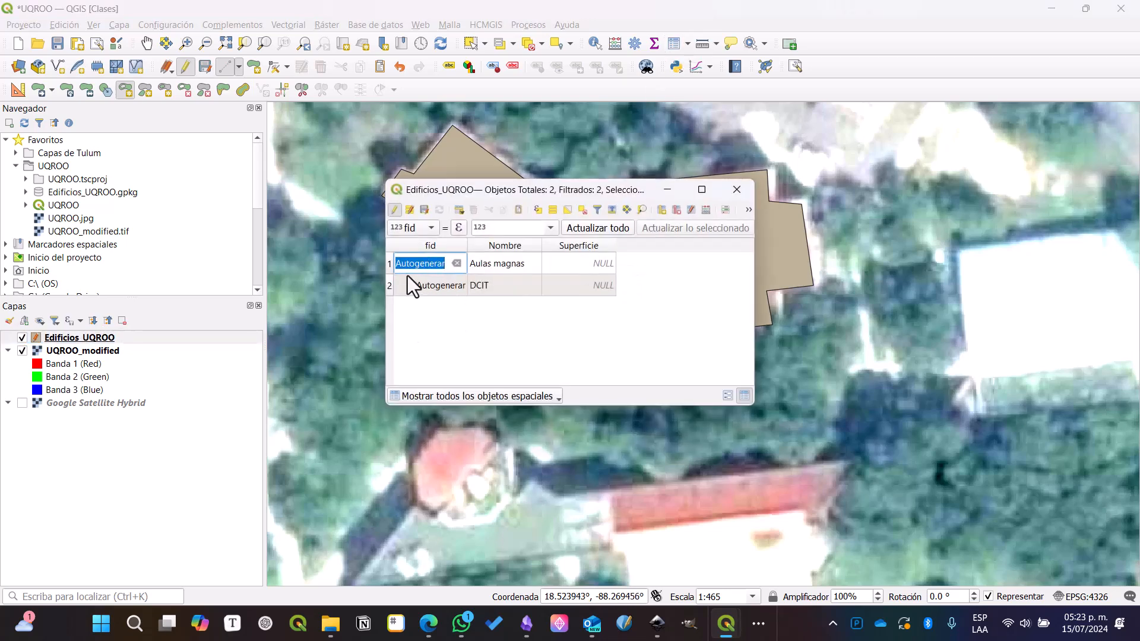
left_click_drag(634, 189, 357, 52)
scroll(609, 361, "down", 2)
left_click_drag(609, 464, 740, 207)
scroll(604, 381, "up", 2)
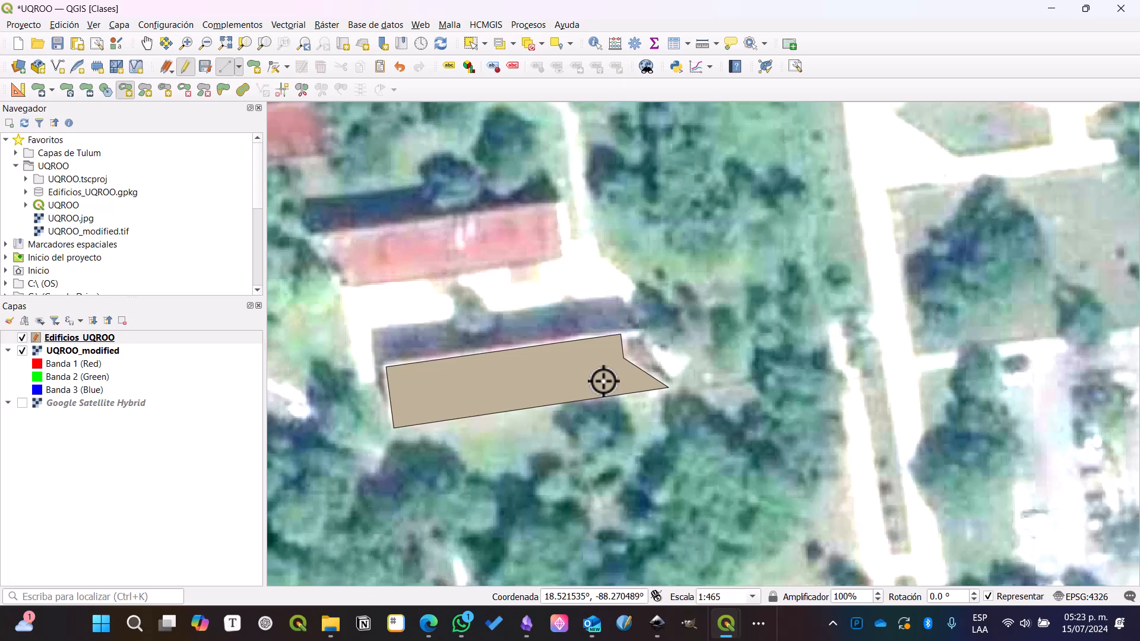
scroll(604, 381, "down", 2)
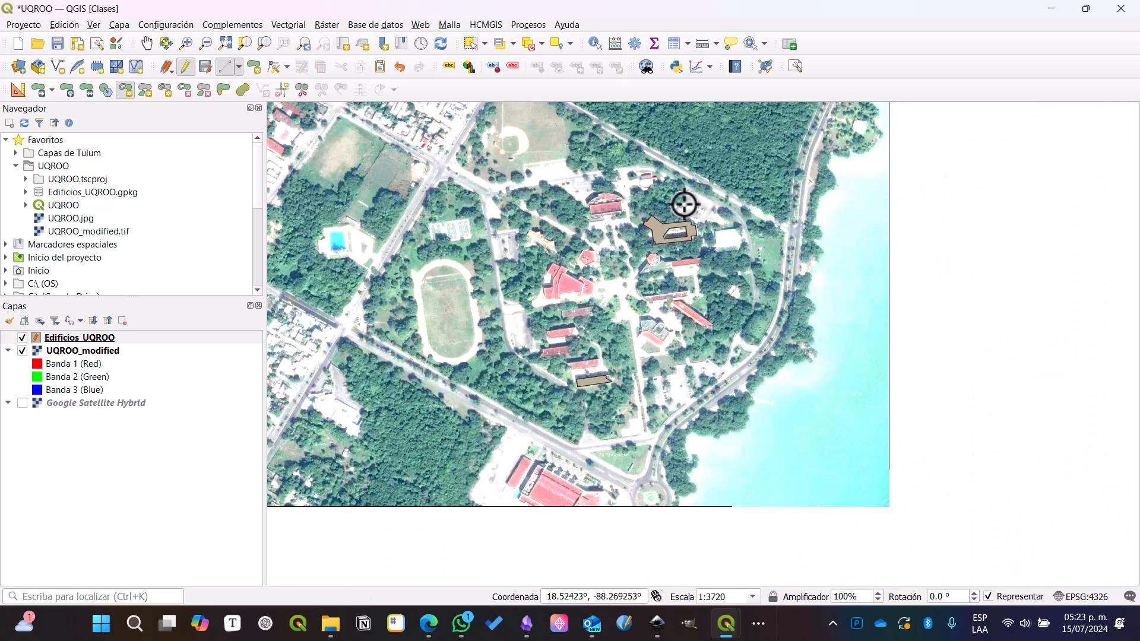
Step: Review the Edificios_UQROO attribute table again for the two building records, and close it
scroll(685, 208, "up", 1)
mouse_move(735, 637)
left_click(764, 585)
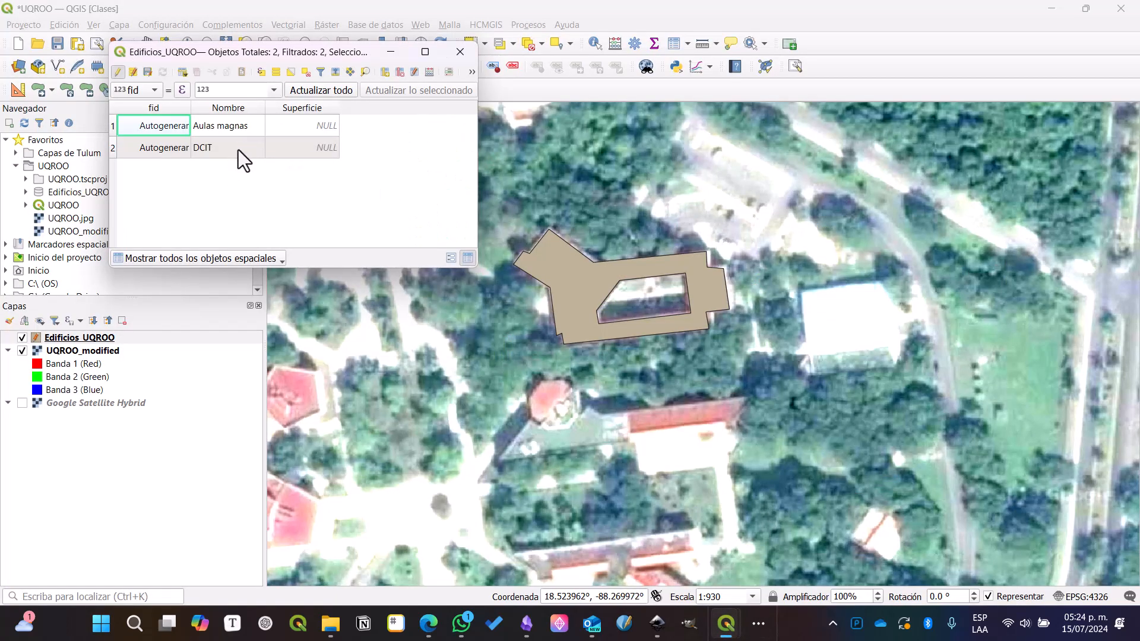
left_click(459, 60)
Step: Digitize the rectangular red roof of the building northwest of DCIT as a new four-vertex polygon
left_click_drag(481, 446, 672, 465)
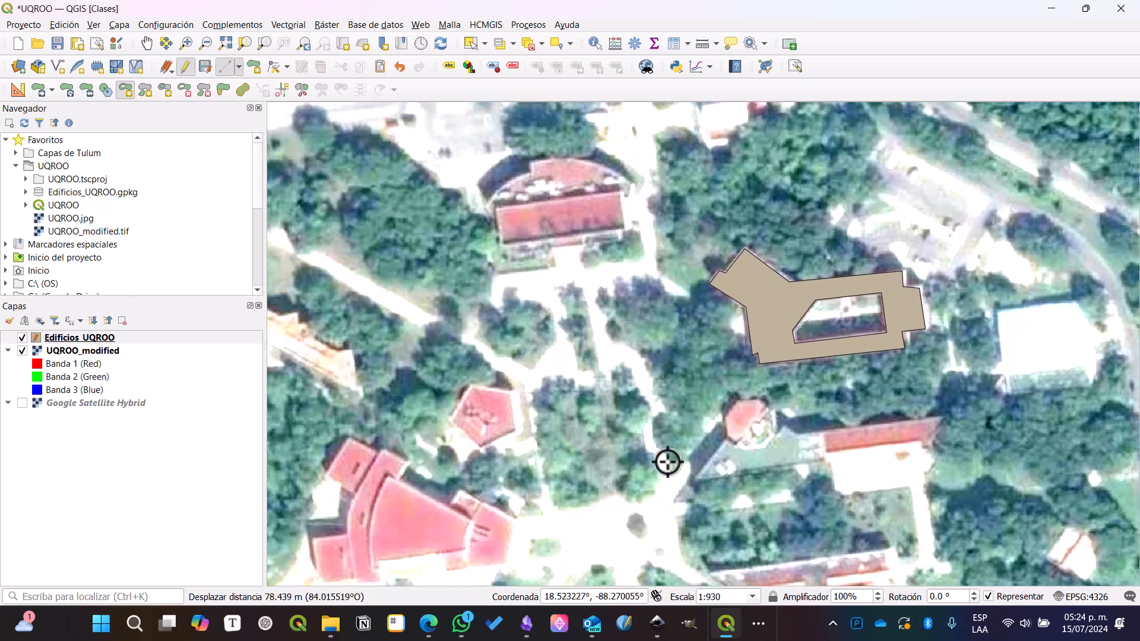
left_click_drag(514, 232, 535, 326)
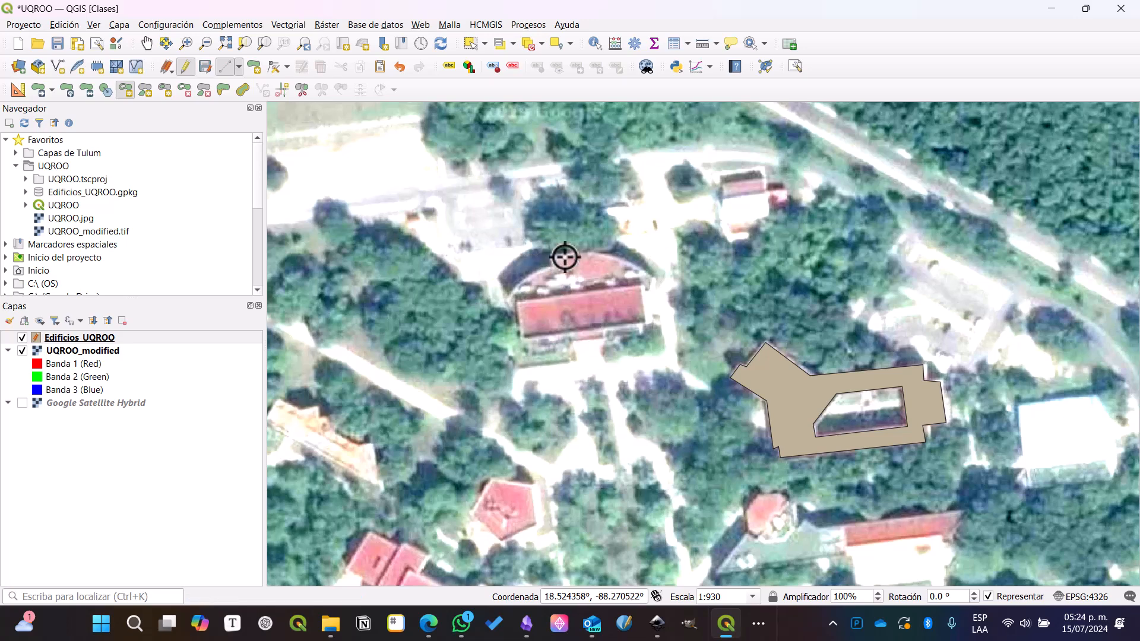
scroll(576, 268, "up", 1)
scroll(582, 269, "up", 1)
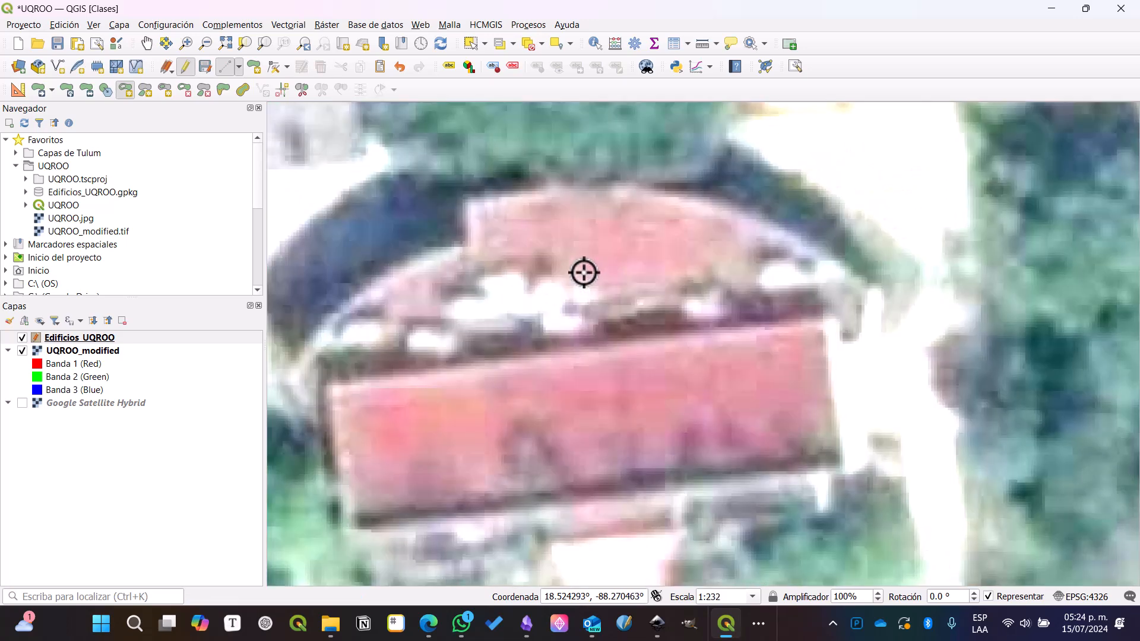
scroll(542, 336, "down", 1)
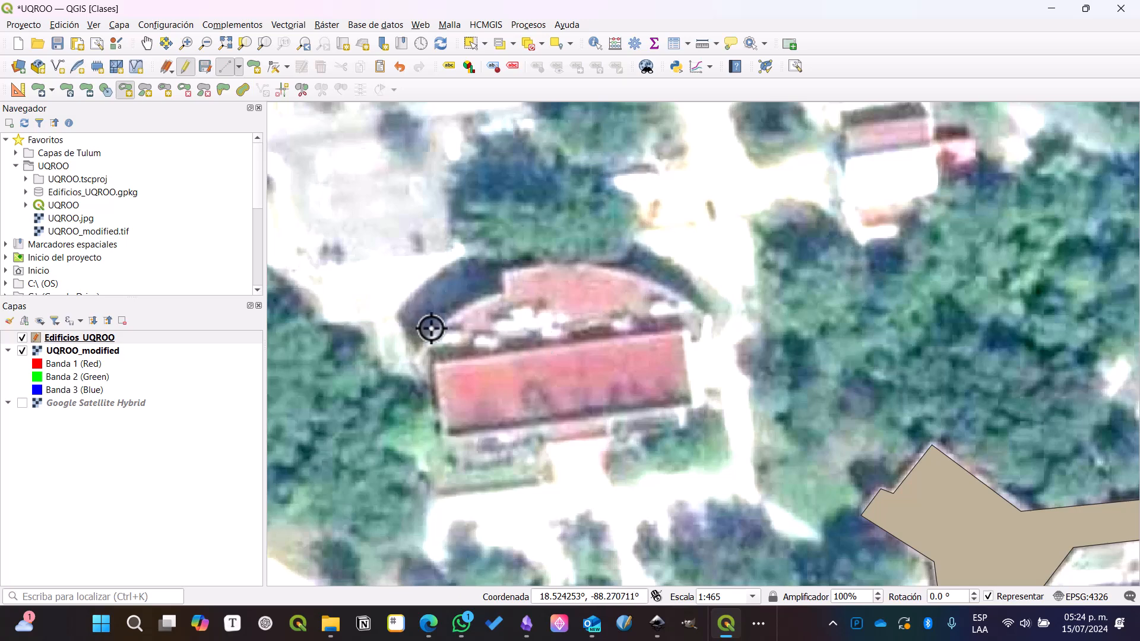
left_click_drag(440, 334, 516, 339)
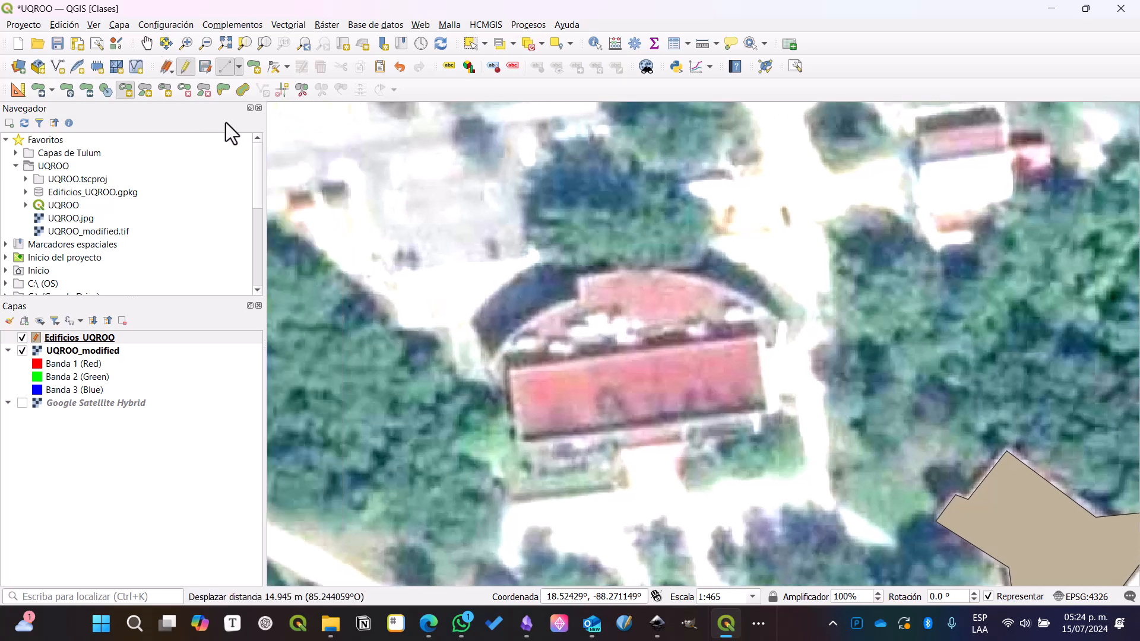
left_click(258, 69)
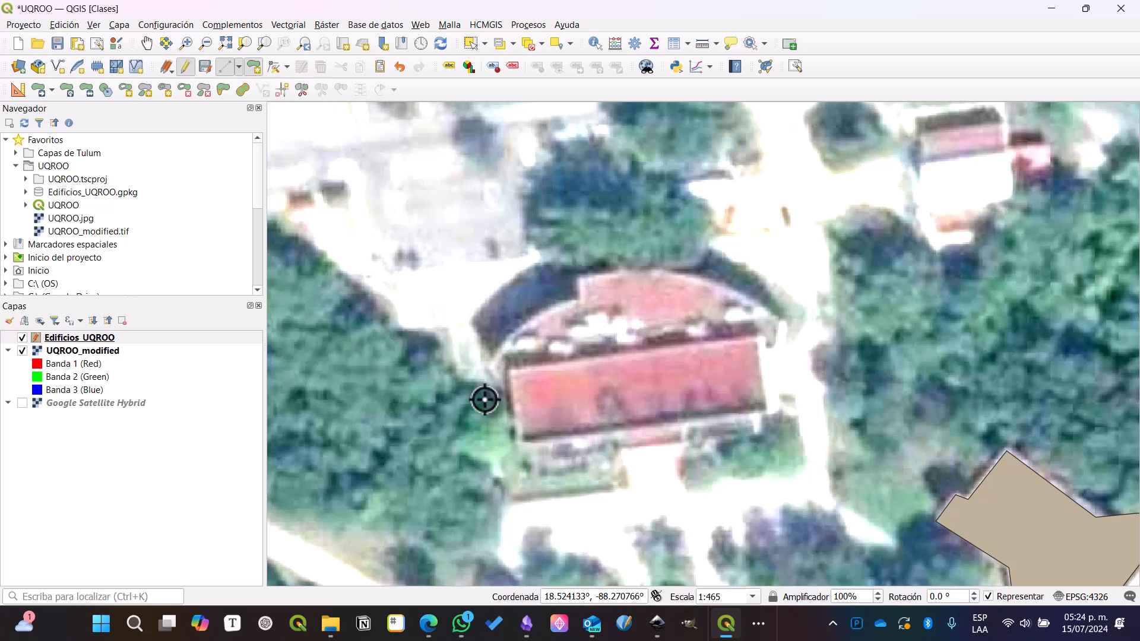
left_click(510, 373)
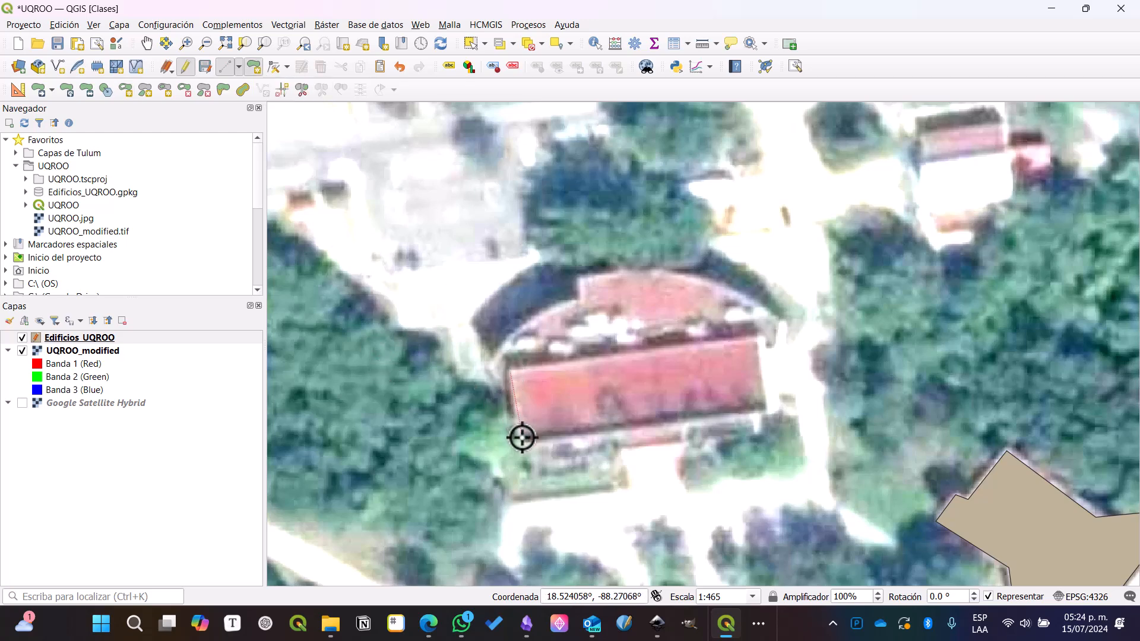
left_click(520, 436)
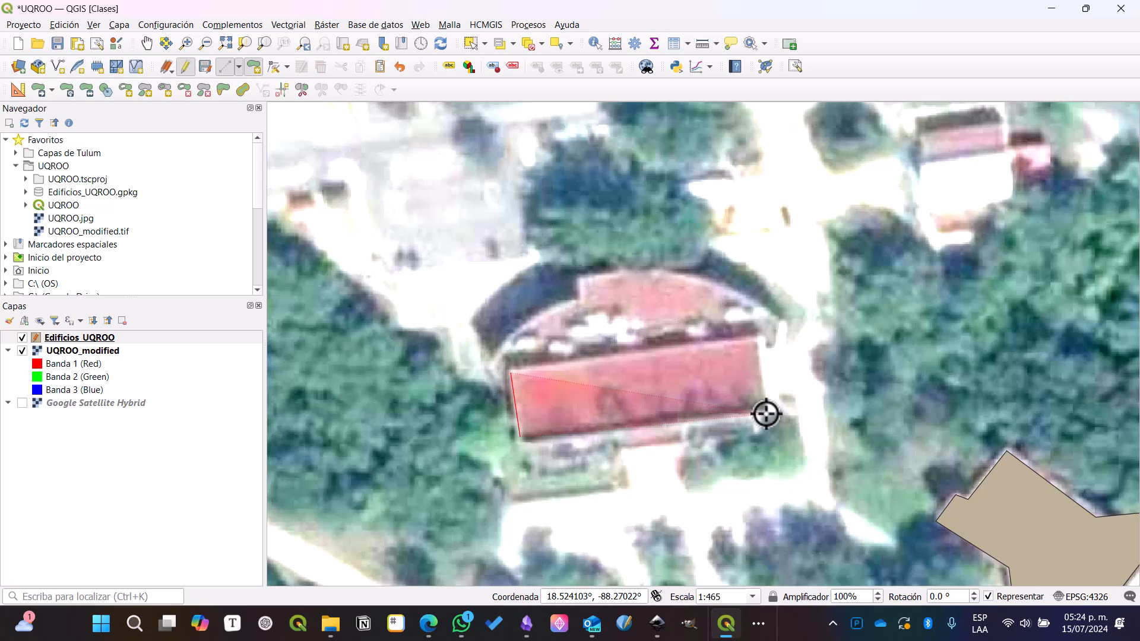
left_click(766, 412)
left_click(756, 343)
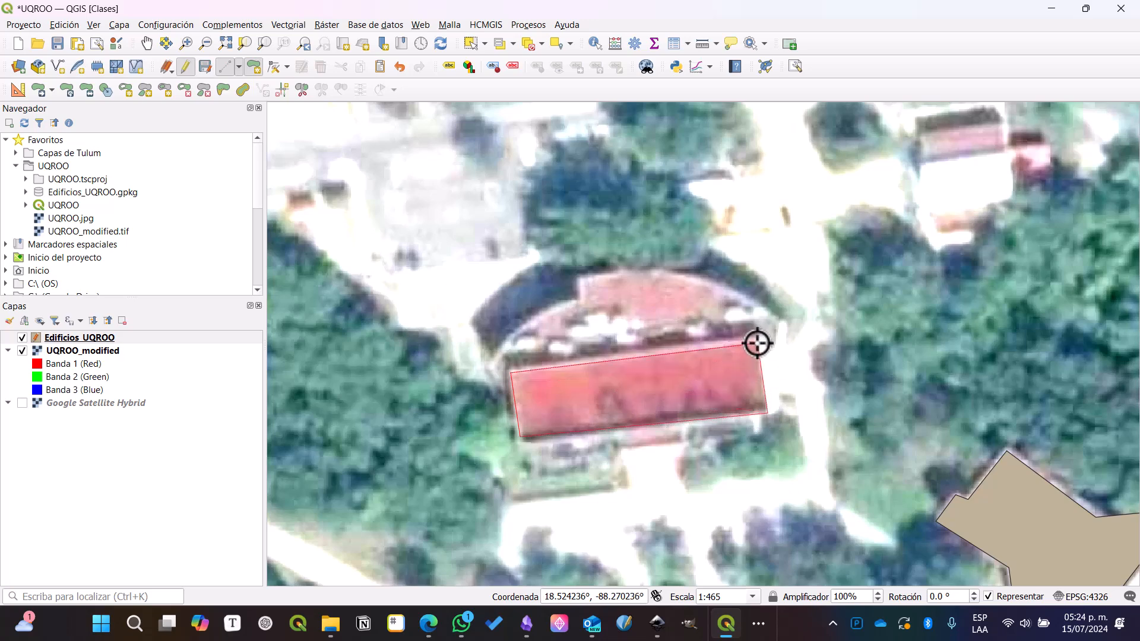
Step: Finish the rectangular polygon, set its Nombre to Biblioteca UQROO, leave Superficie empty and accept the feature
right_click(756, 343)
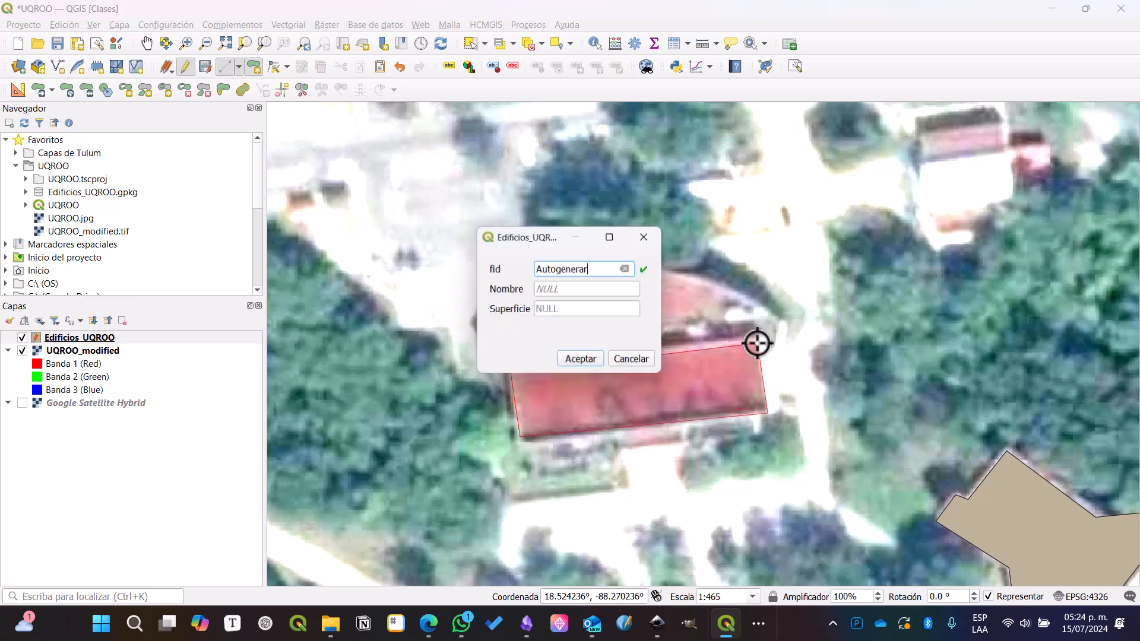
left_click(563, 292)
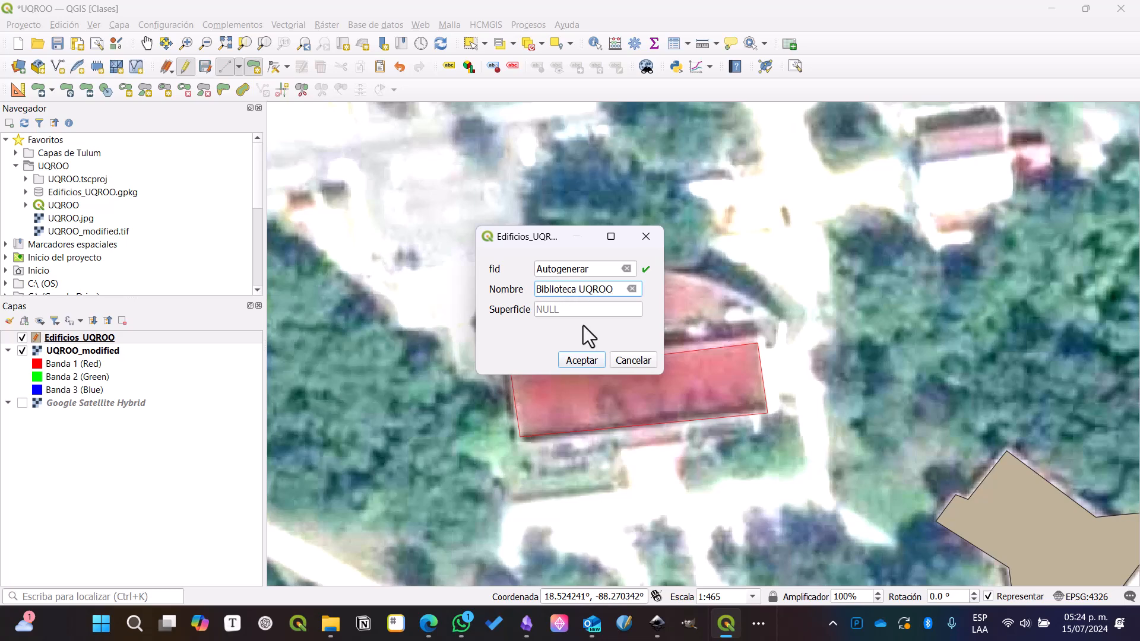
left_click(597, 362)
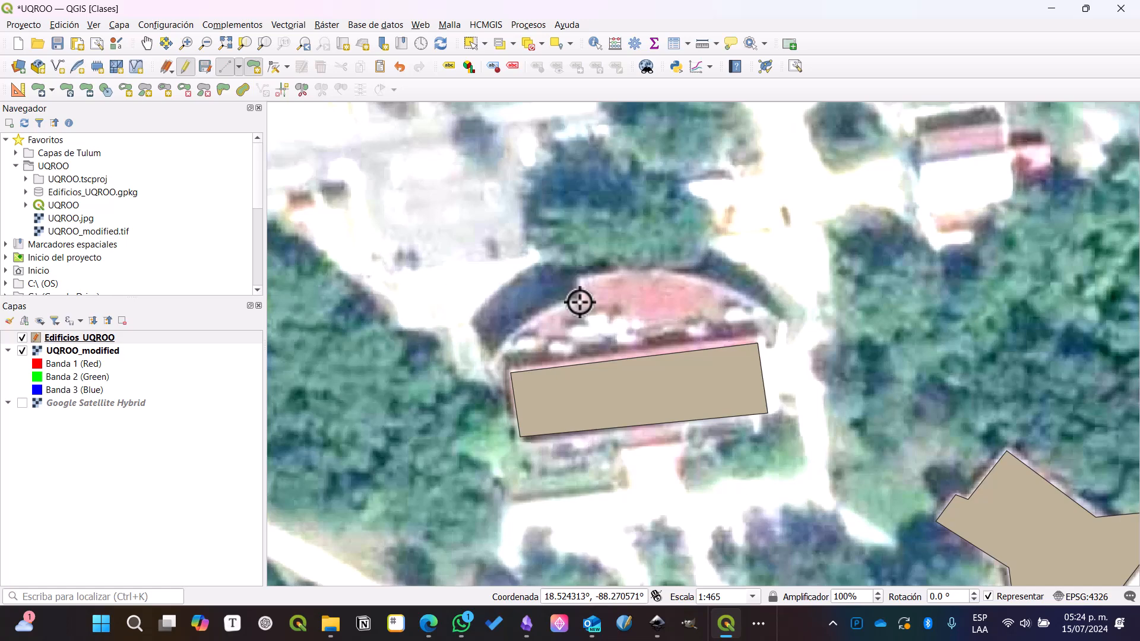
Step: Digitize the library's curved rear section as a second polygon overlapping the rectangular one, and accept it with empty attributes
left_click(578, 277)
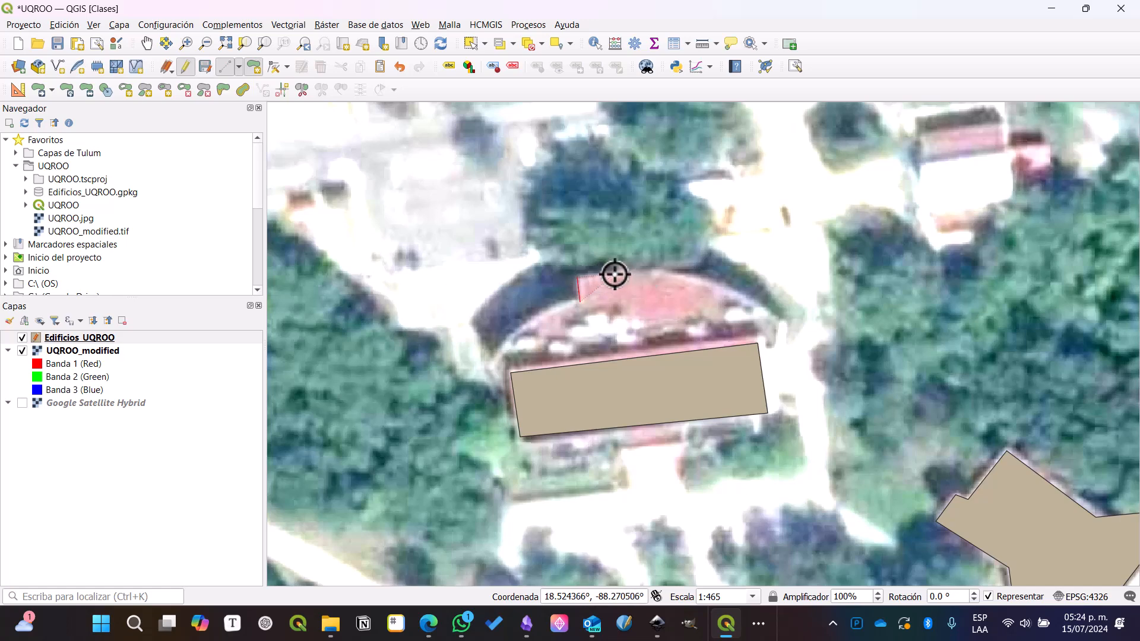
left_click(641, 273)
left_click(675, 274)
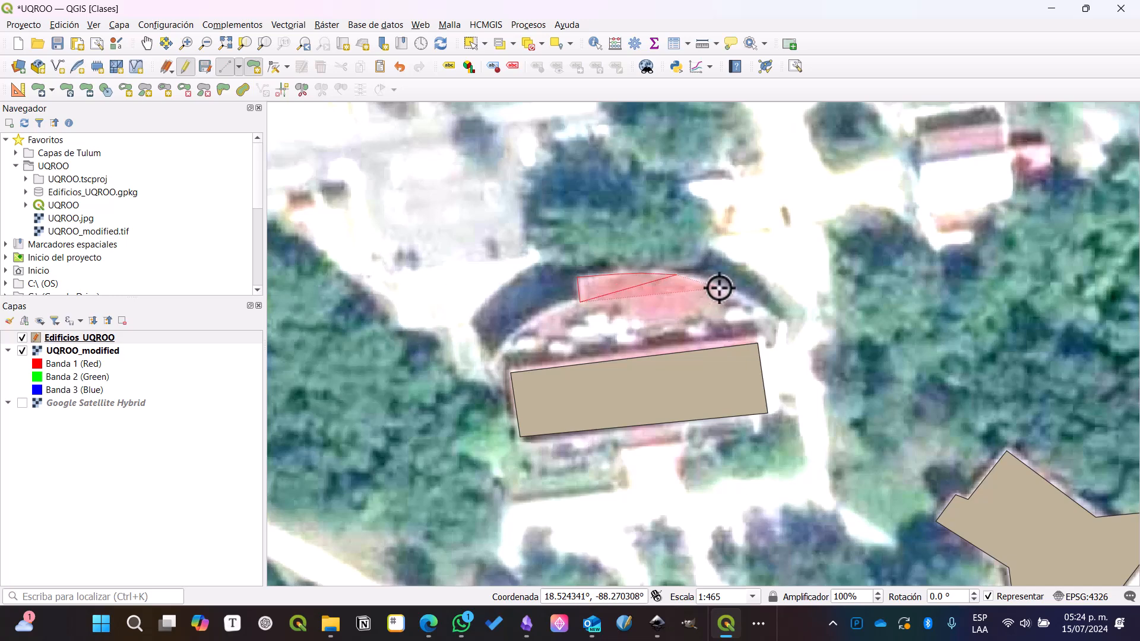
left_click(718, 288)
left_click(783, 322)
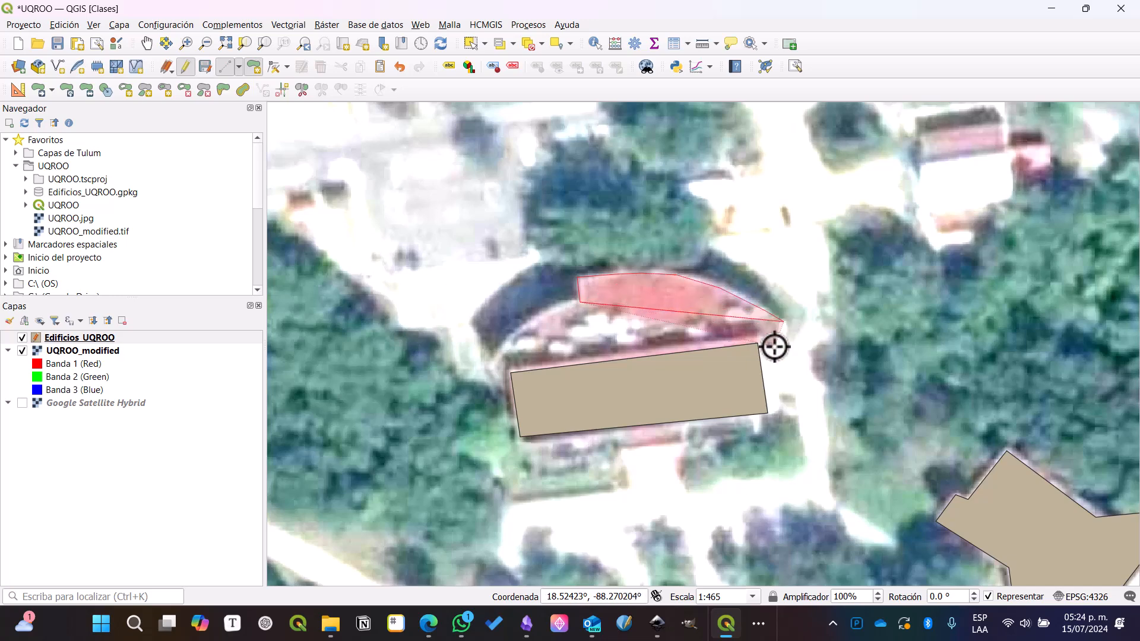
left_click(776, 344)
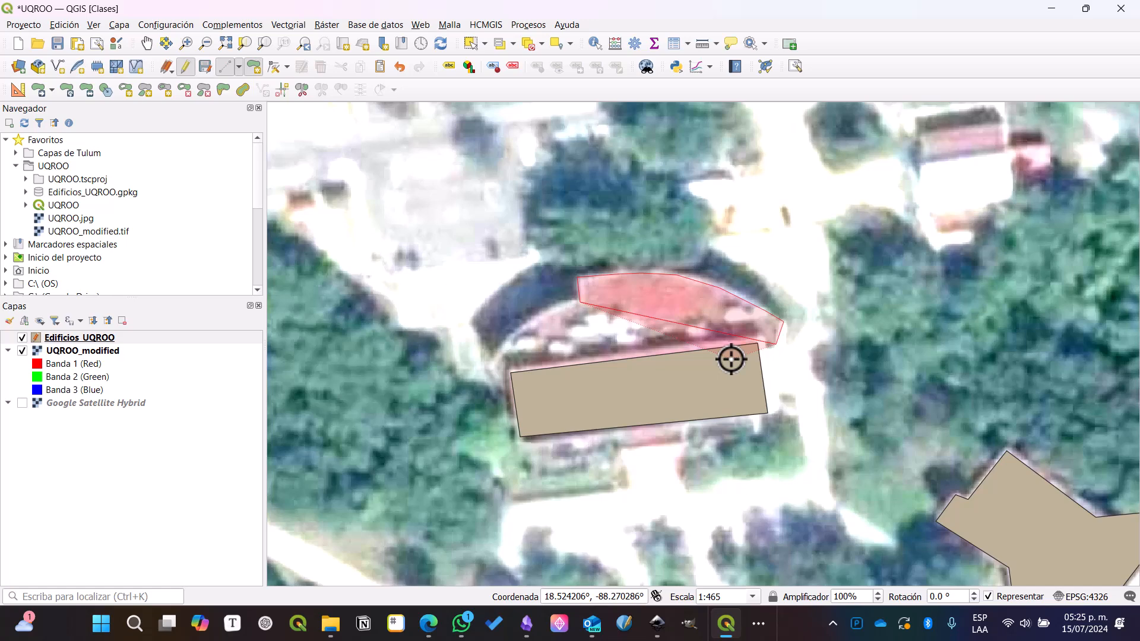
left_click(706, 383)
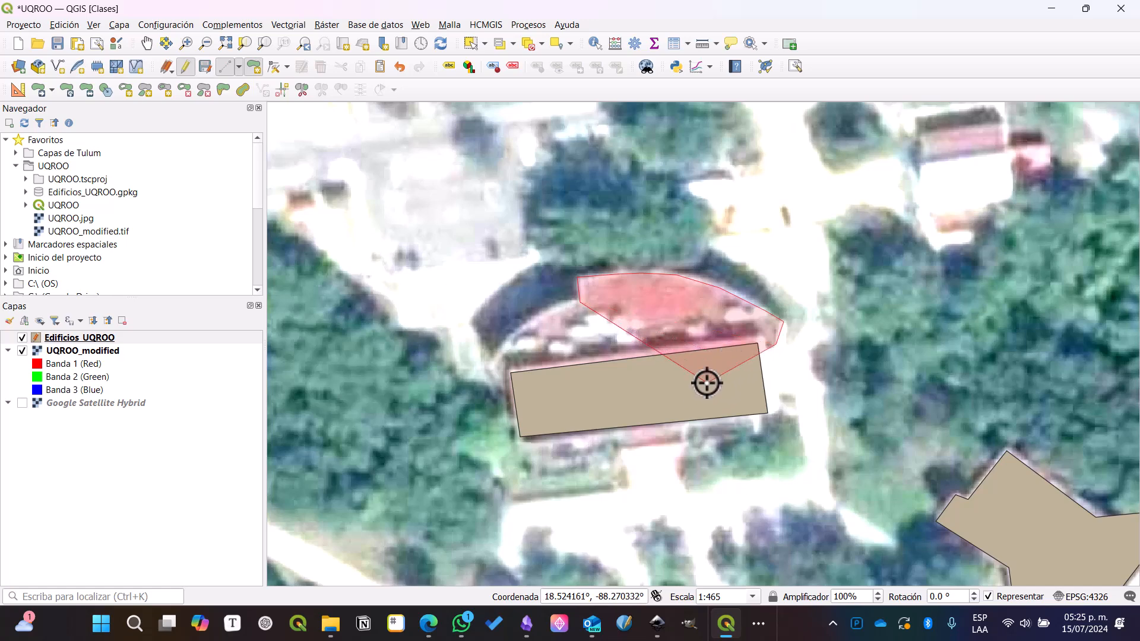
left_click(524, 401)
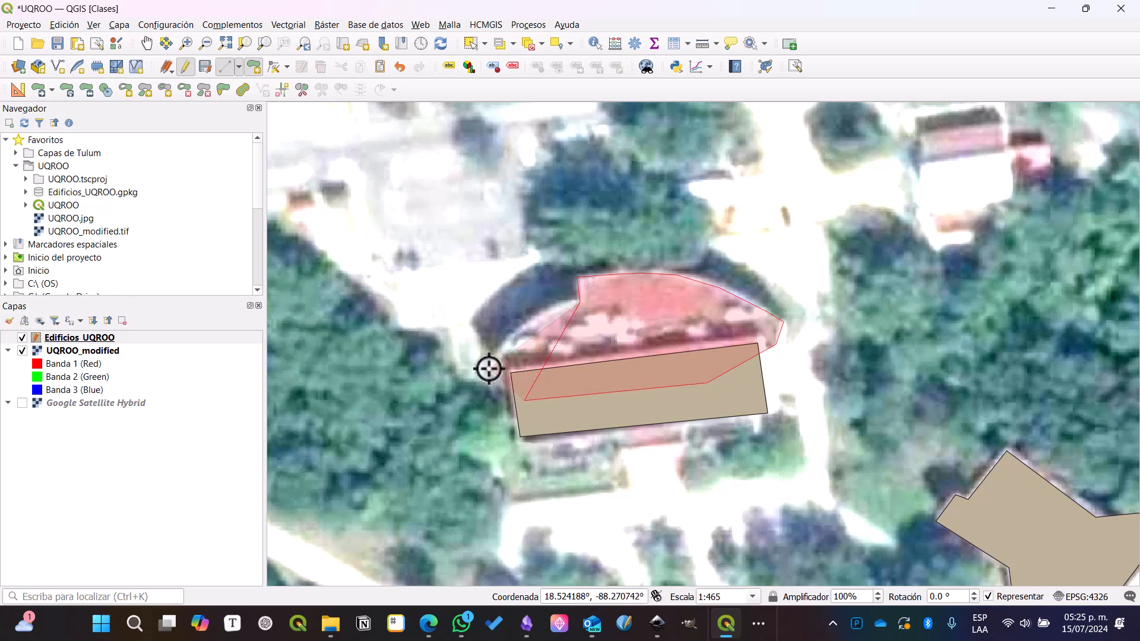
left_click(491, 366)
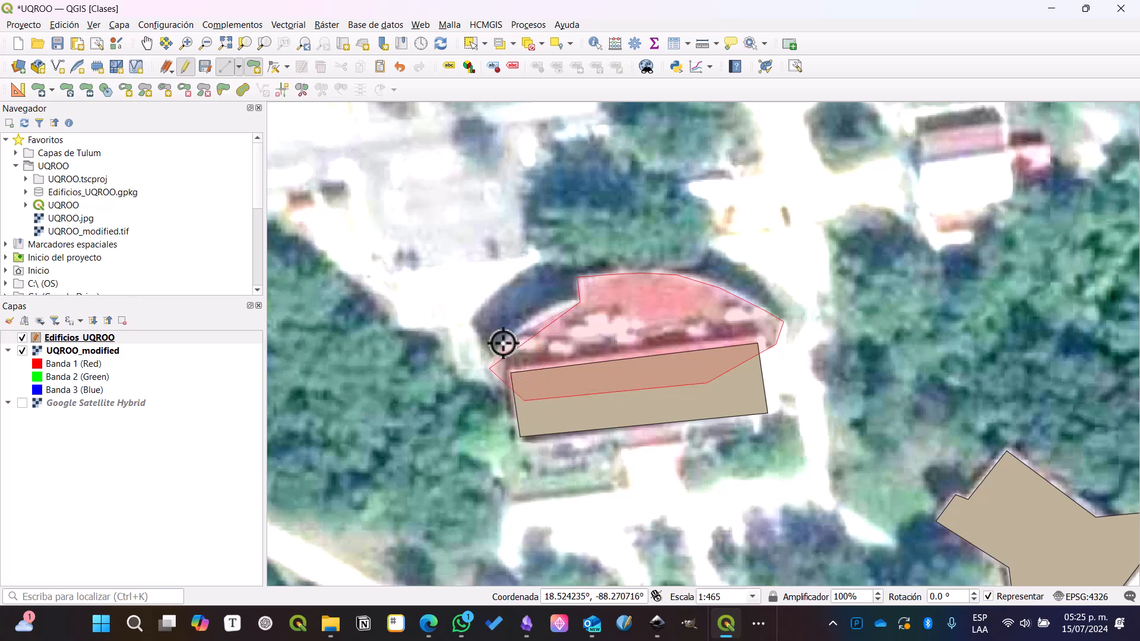
left_click(525, 323)
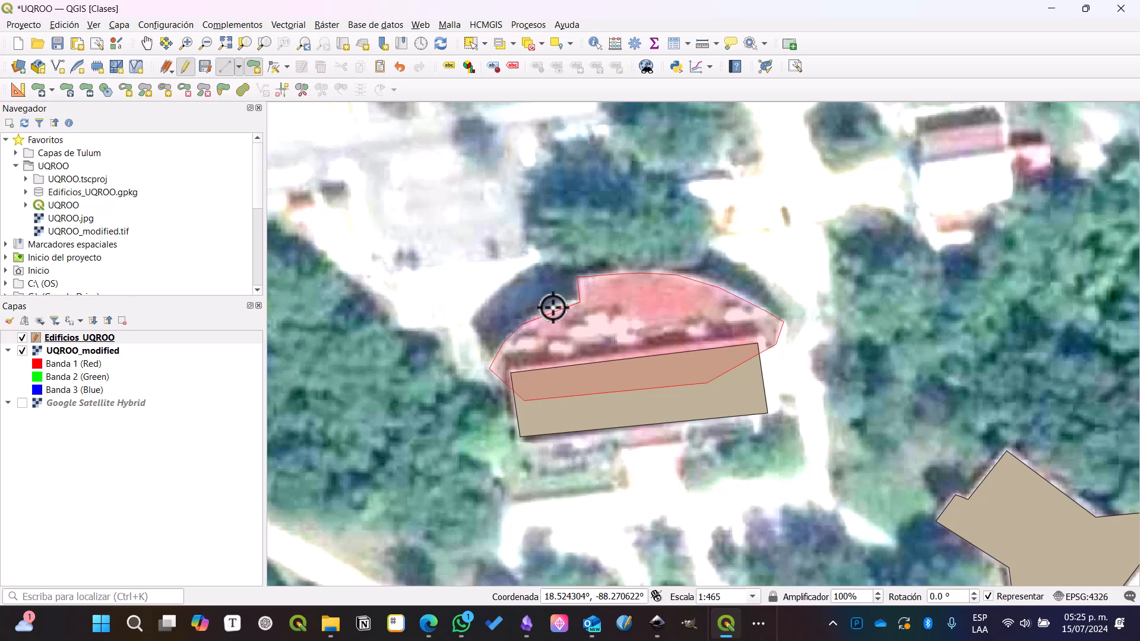
right_click(552, 307)
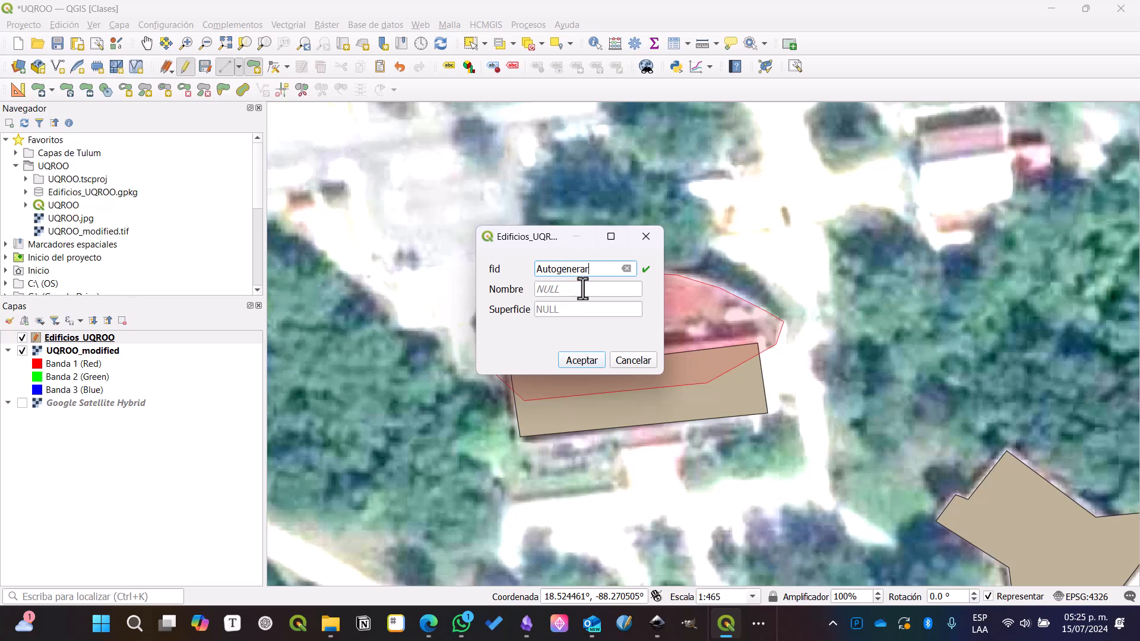
left_click(587, 362)
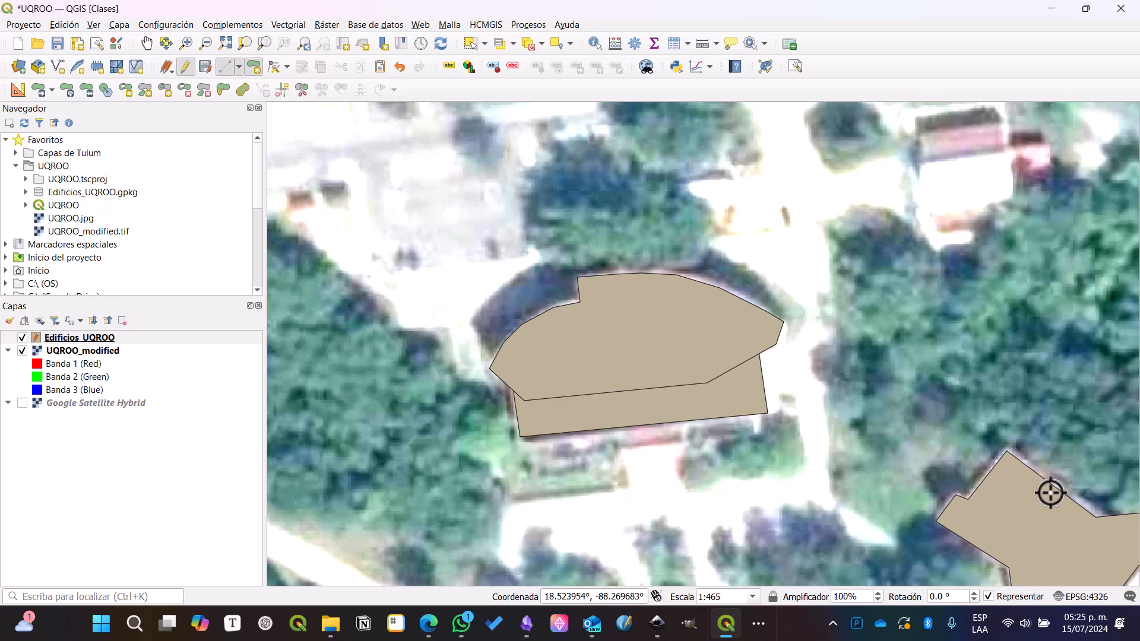
Step: Select the two overlapping library polygons and merge them into one feature with Nombre Biblioteca UQROO
left_click_drag(1045, 500, 899, 365)
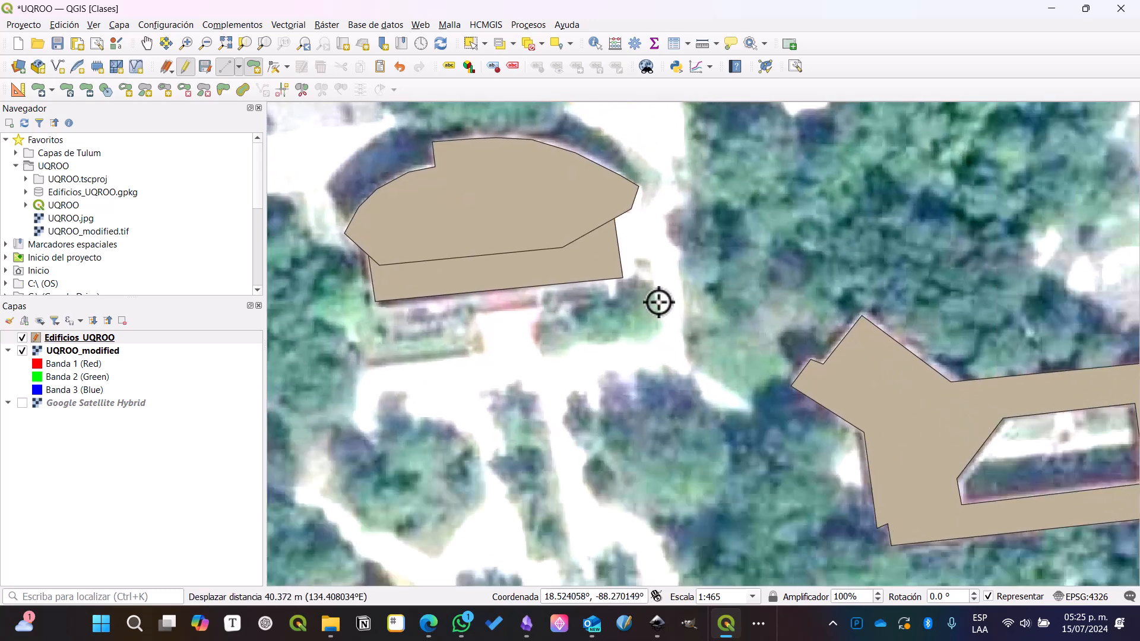
left_click_drag(658, 302, 758, 384)
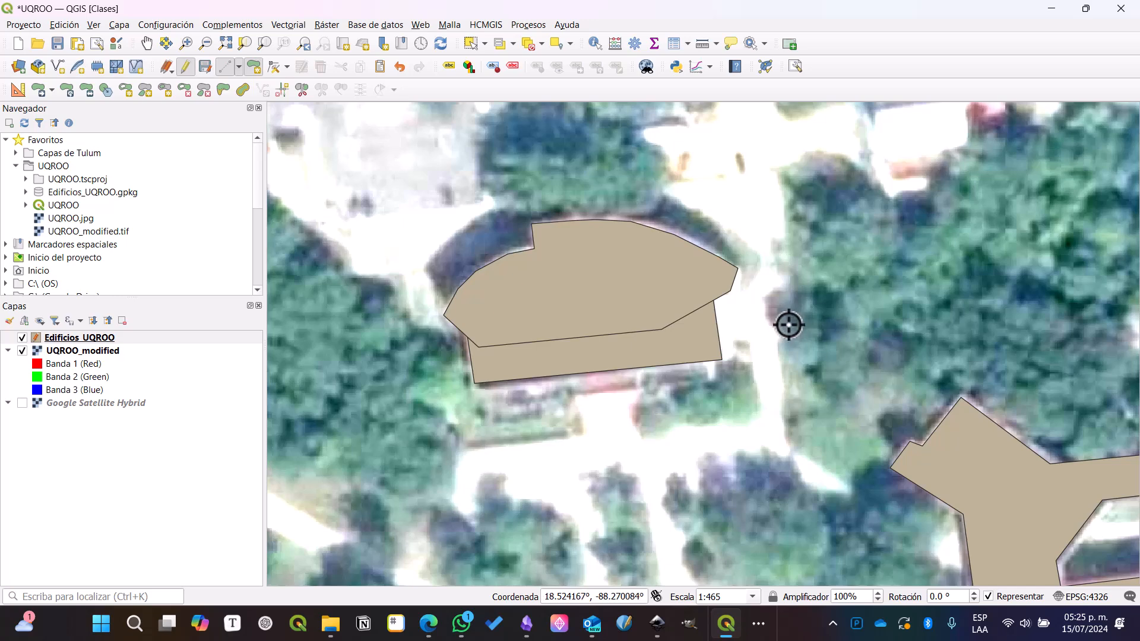
left_click(471, 45)
left_click_drag(822, 440, 401, 179)
left_click(778, 369)
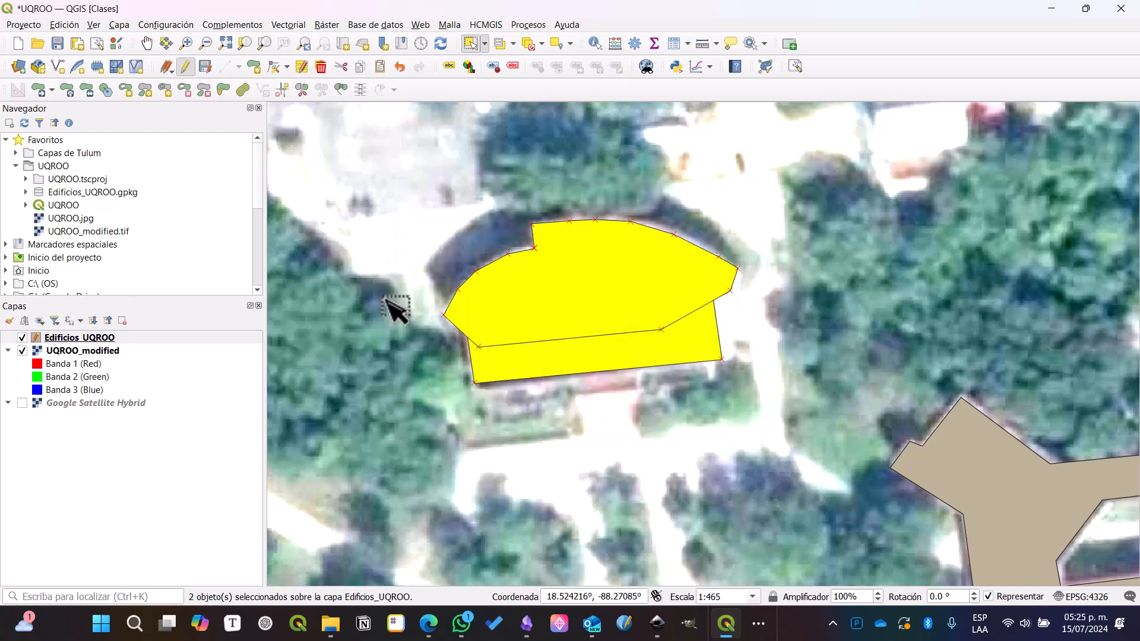
left_click(343, 94)
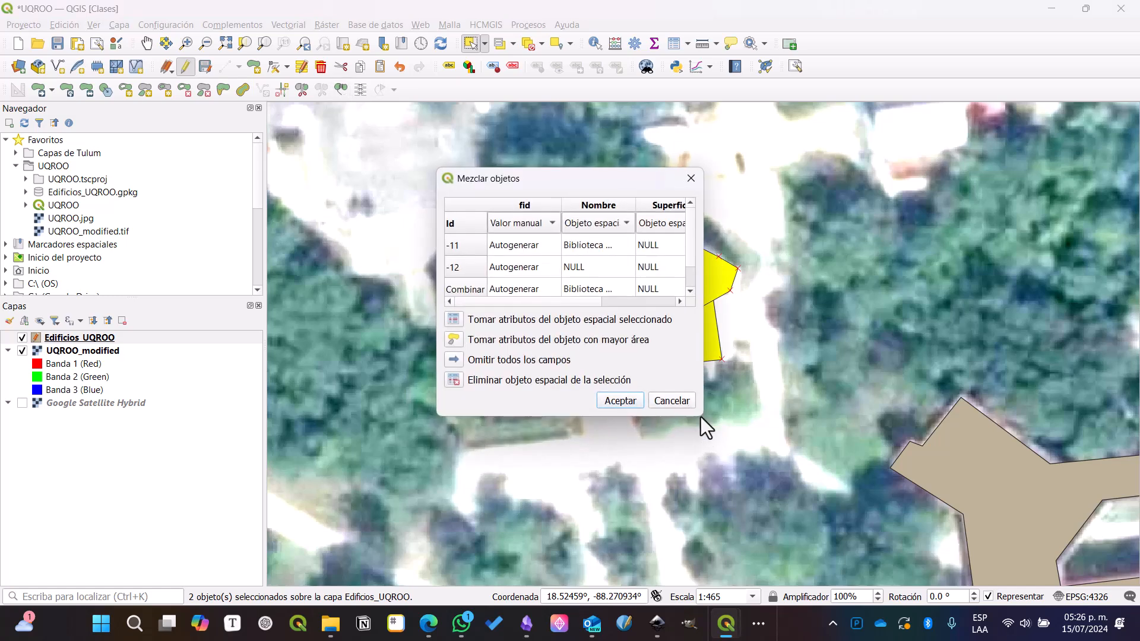
left_click_drag(703, 416, 811, 476)
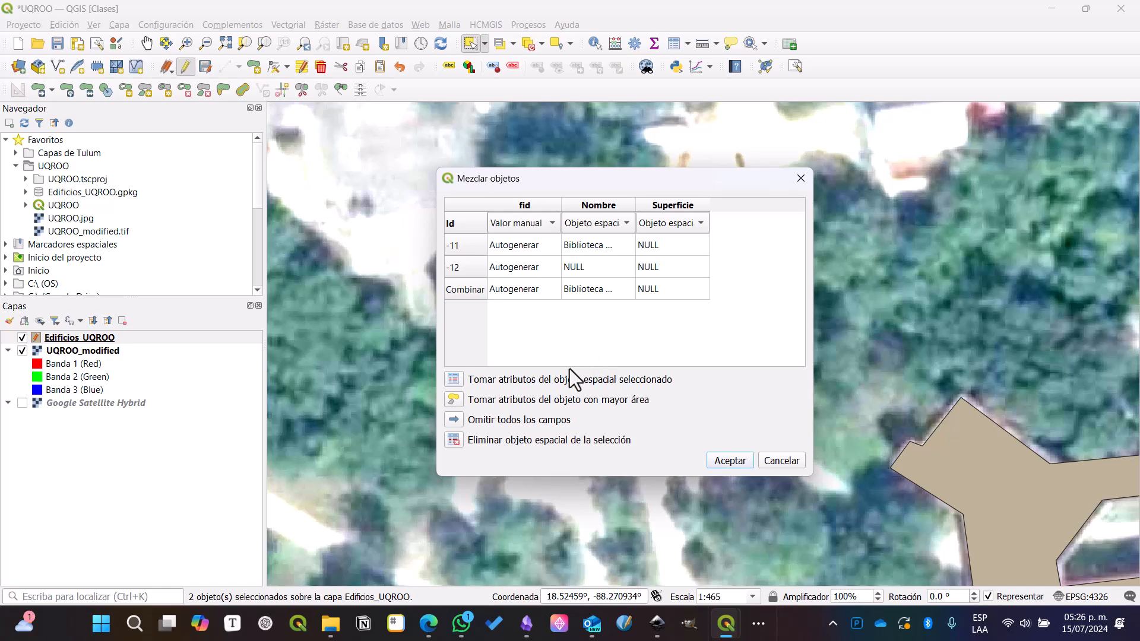
left_click(468, 293)
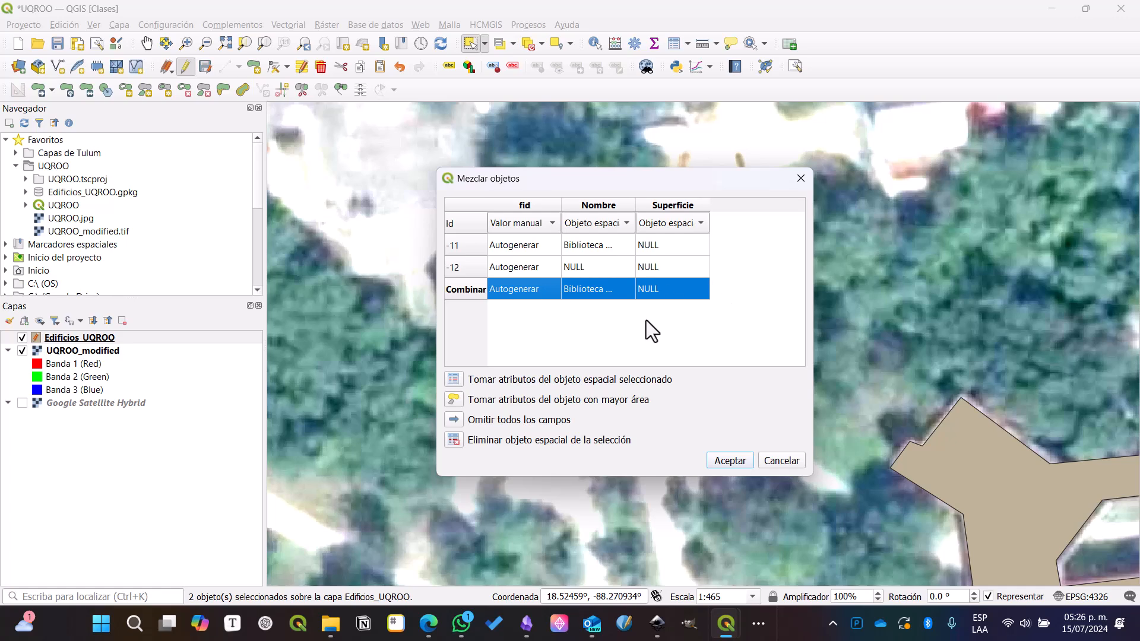
left_click(730, 461)
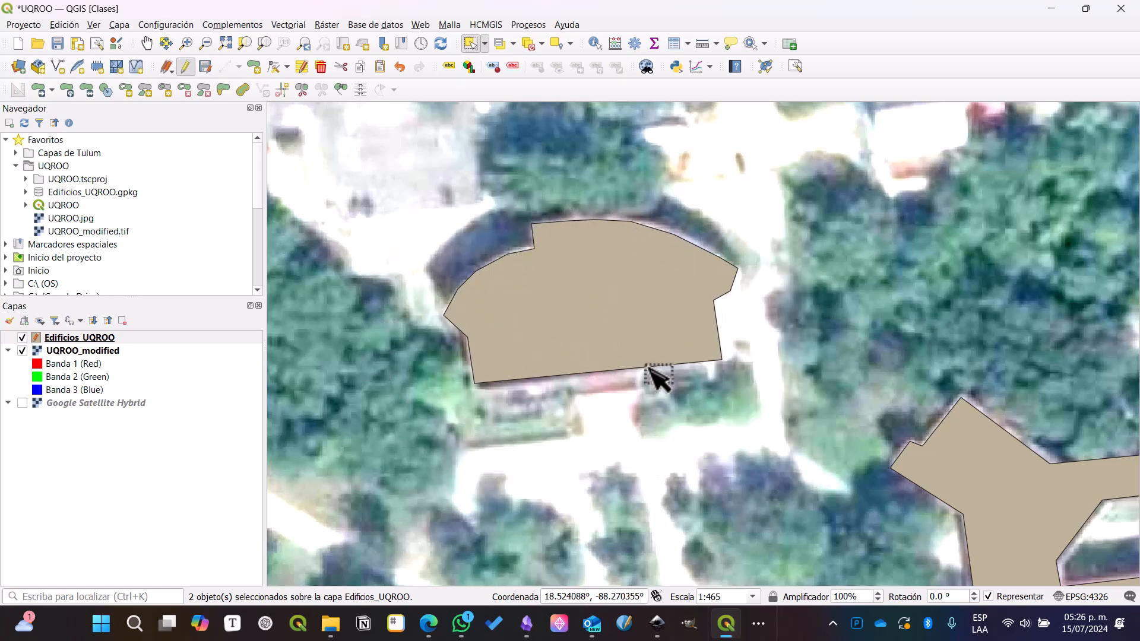
Step: Check that the merged library polygon selects as a single feature, and clear the selection
left_click(667, 346)
left_click(895, 300)
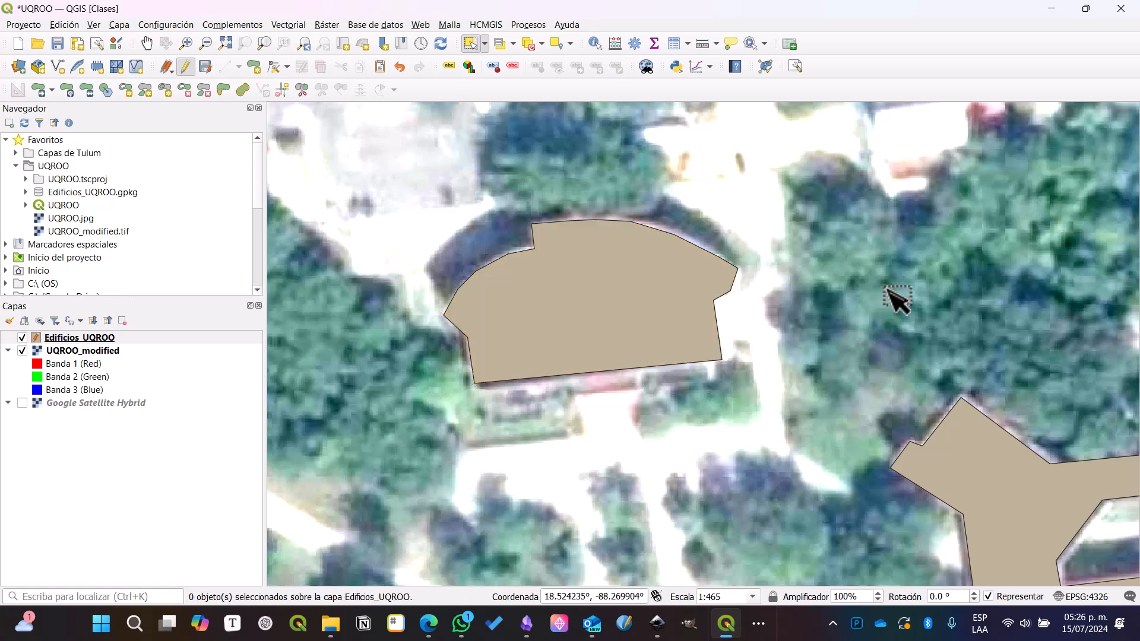
left_click(605, 330)
left_click(862, 288)
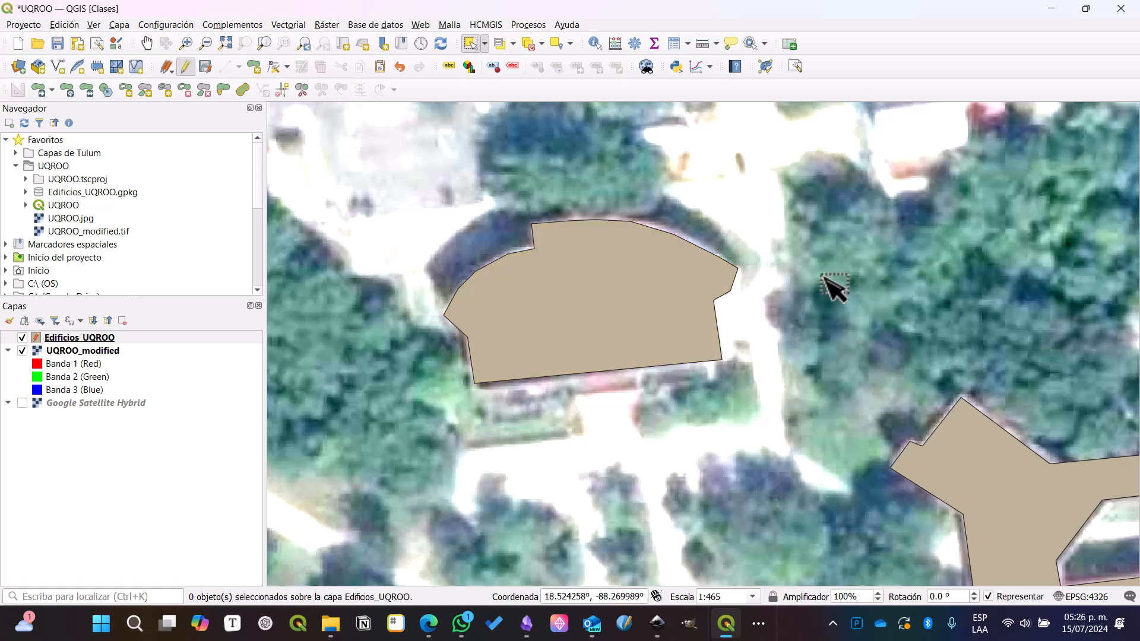
Step: Check the merged library's record in the attribute table with the Nombre column widened, and close the table
left_click(674, 43)
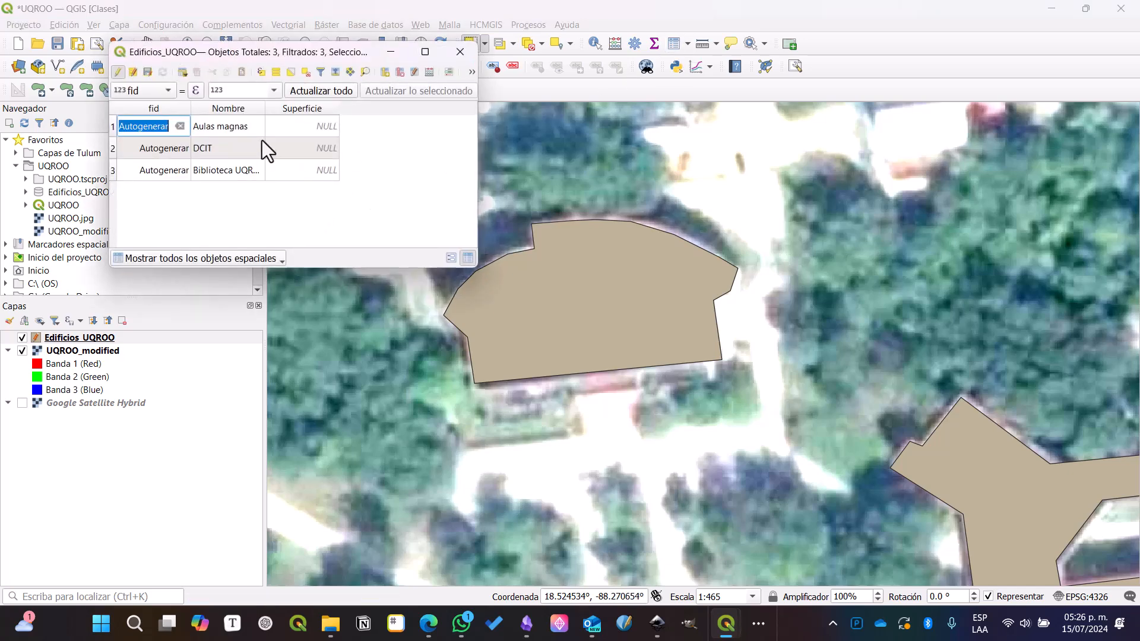
left_click_drag(265, 112, 318, 114)
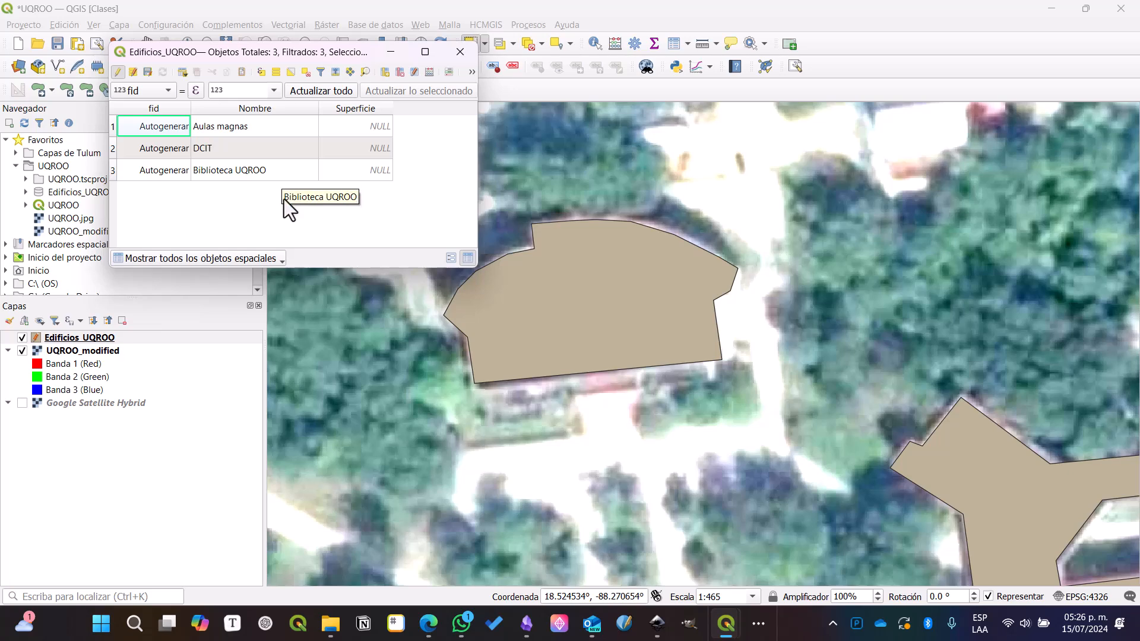
left_click(461, 55)
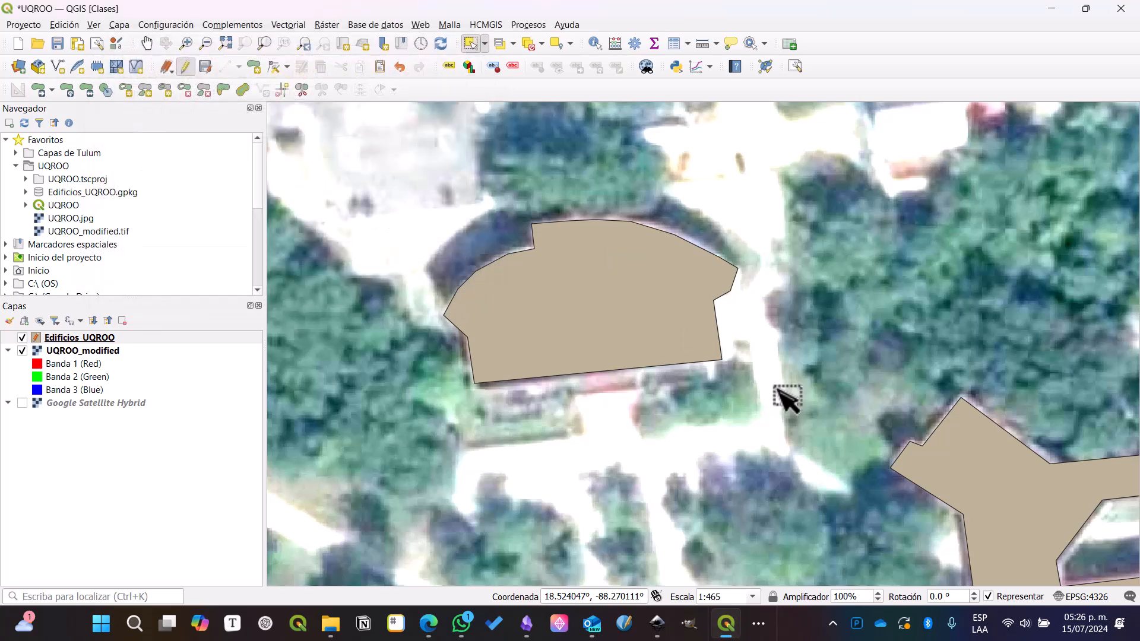
scroll(775, 392, "down", 2)
left_click_drag(765, 425, 651, 264)
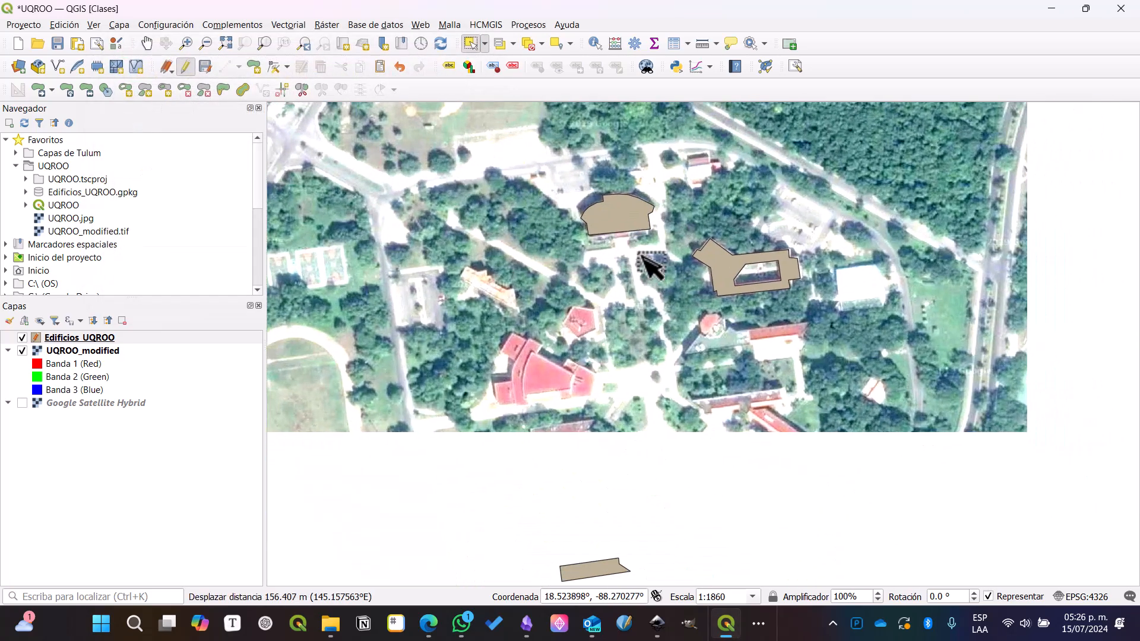
left_click_drag(745, 461, 773, 313)
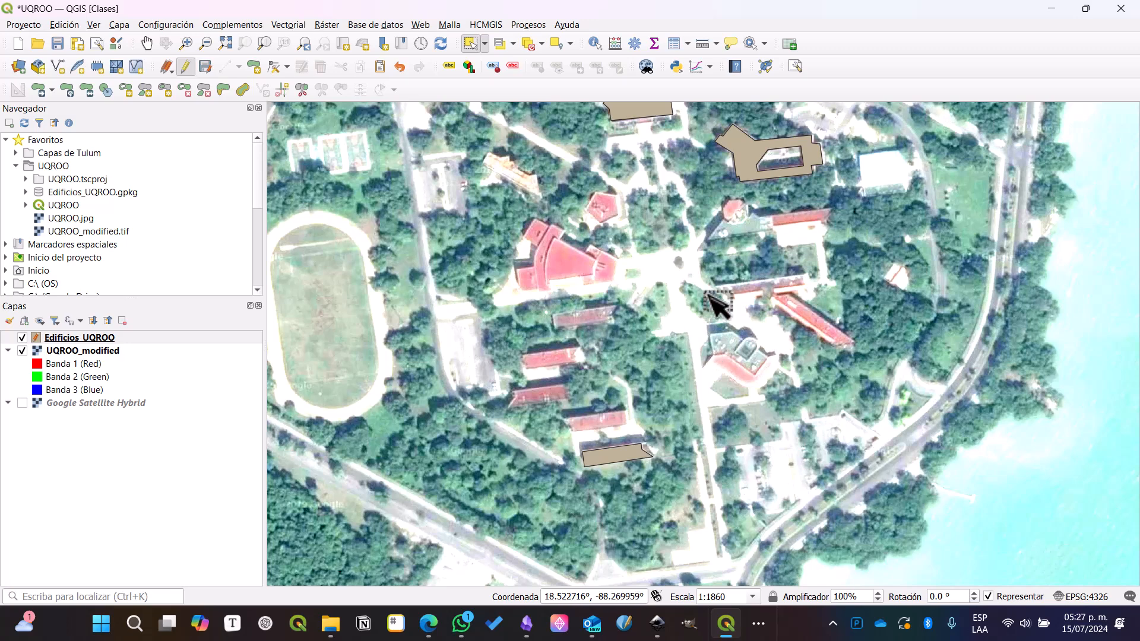
left_click_drag(710, 292, 687, 326)
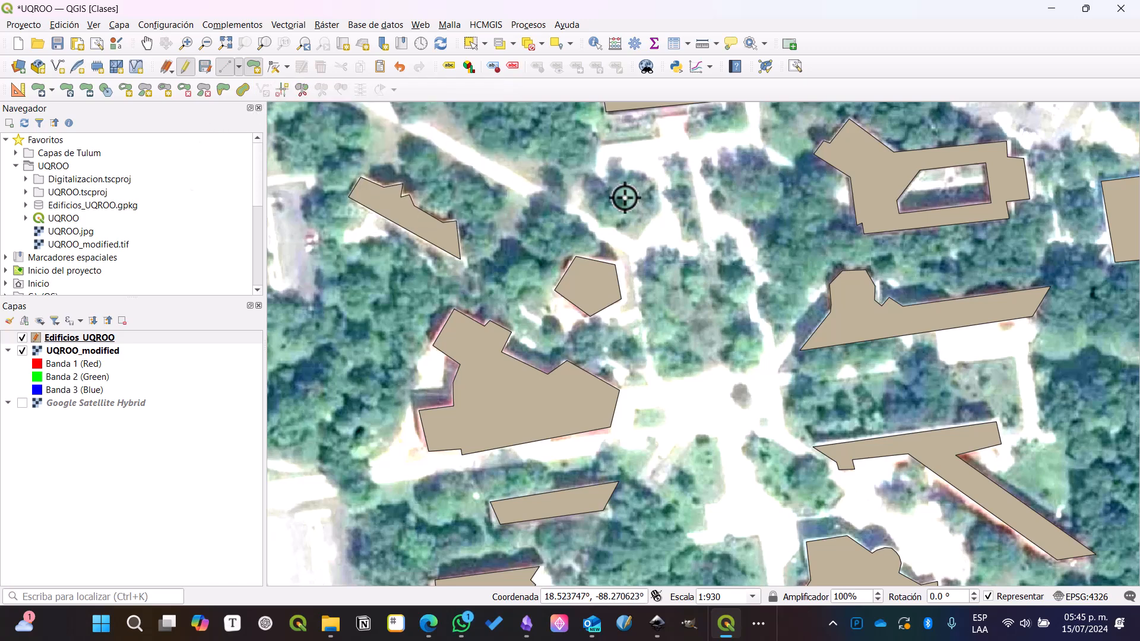
Step: Digitize a four-sided practice polygon over the wooded area east of the pentagonal building, and accept it with empty attributes
left_click(673, 254)
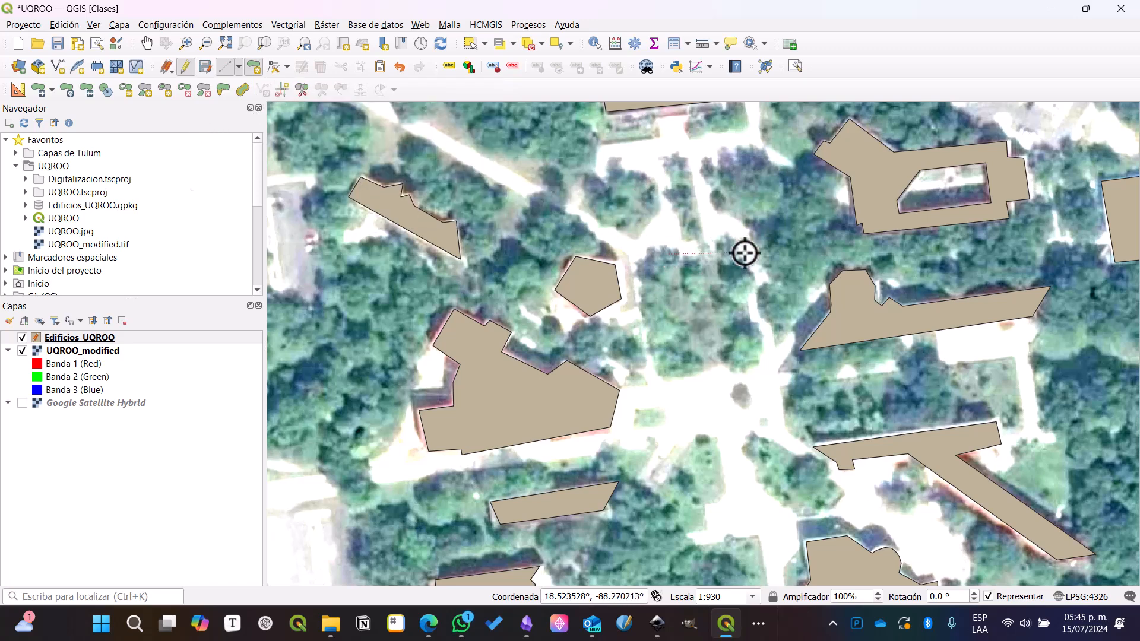
left_click(775, 246)
left_click(733, 325)
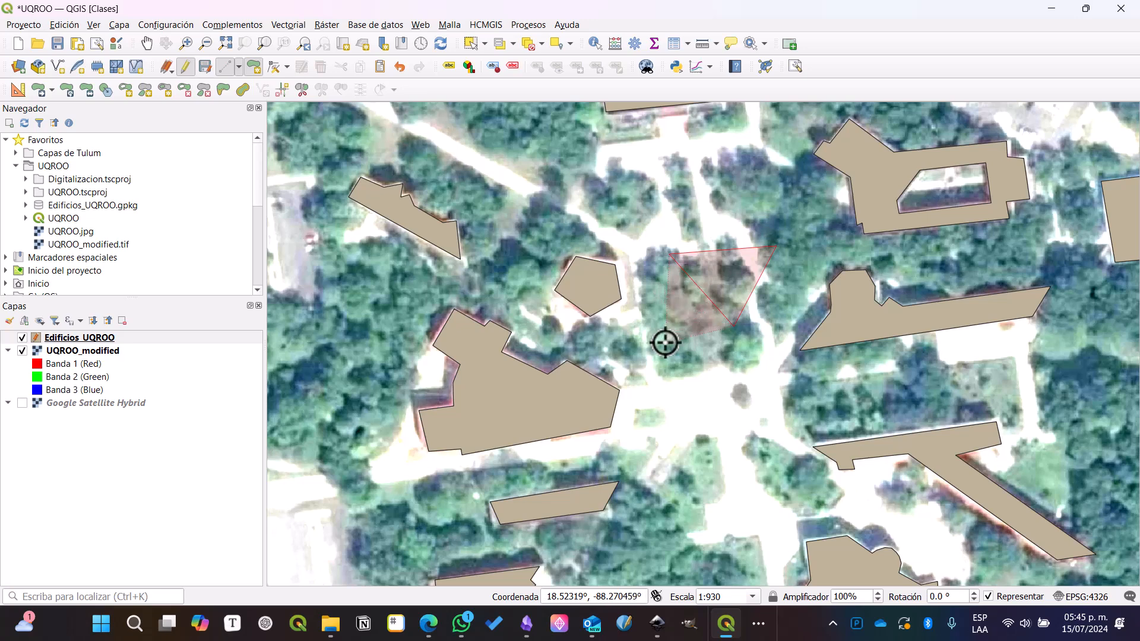
left_click(647, 334)
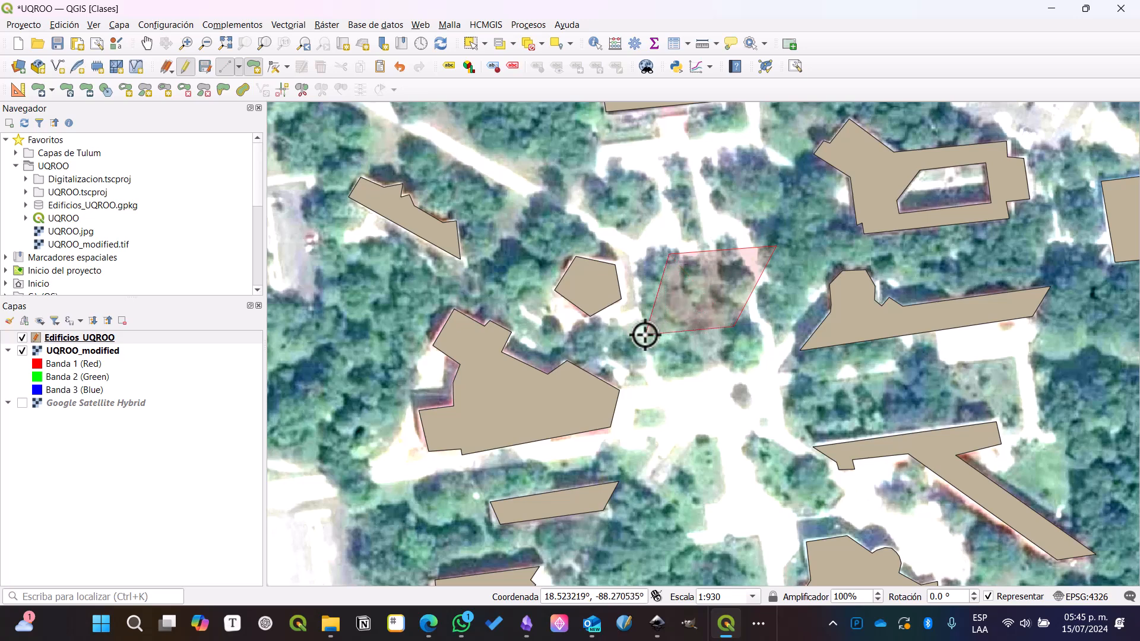
right_click(645, 335)
left_click(587, 365)
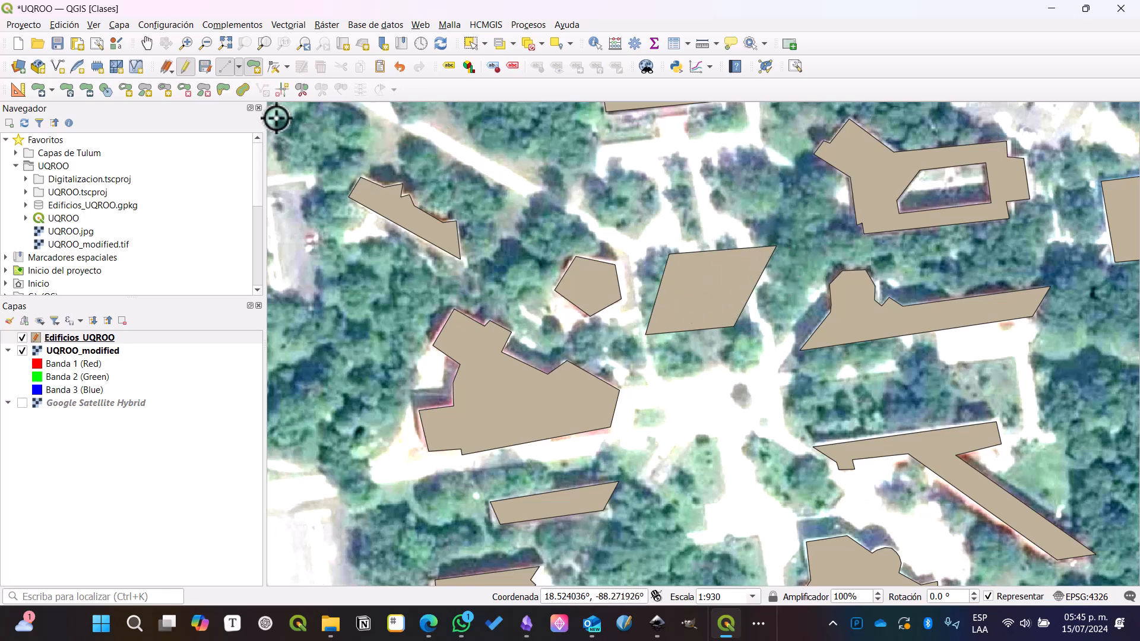
Step: Reshape the practice polygon with the Vertex tool by moving its southeast corner to the plaza edge and its northeast corner inward
left_click(272, 68)
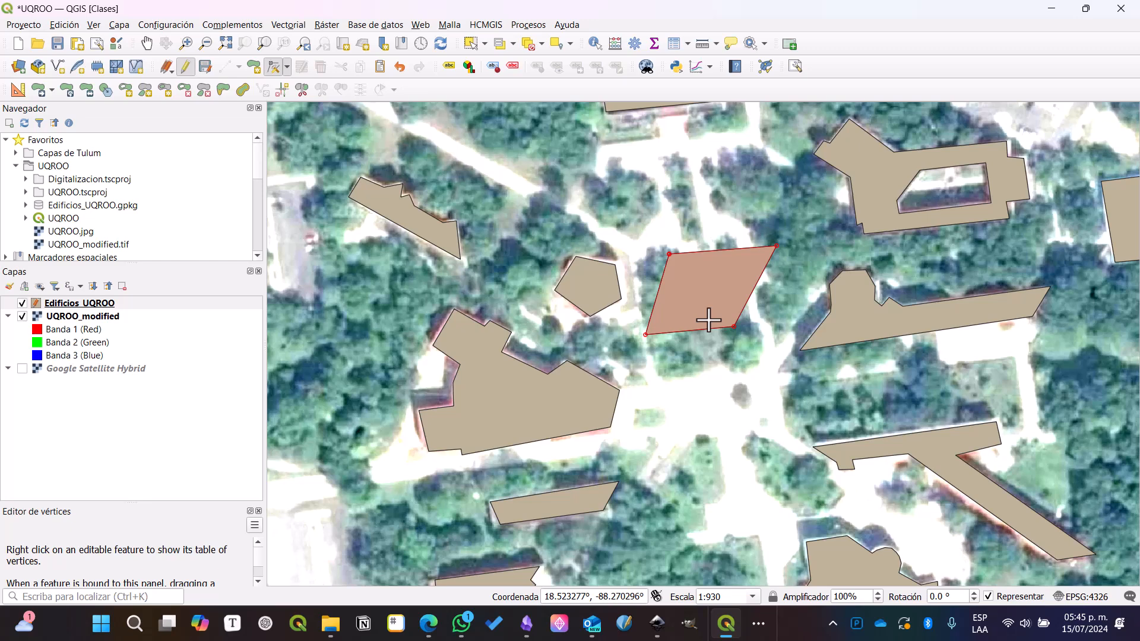
scroll(711, 299, "up", 1)
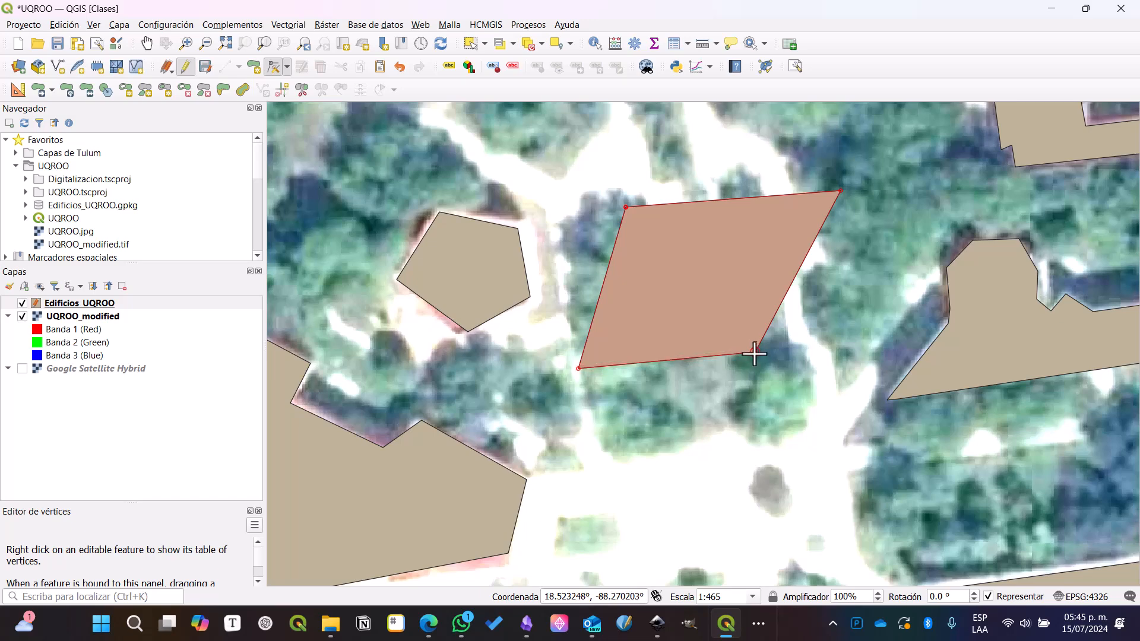
left_click_drag(752, 355, 676, 450)
left_click_drag(753, 351, 809, 401)
left_click(754, 355)
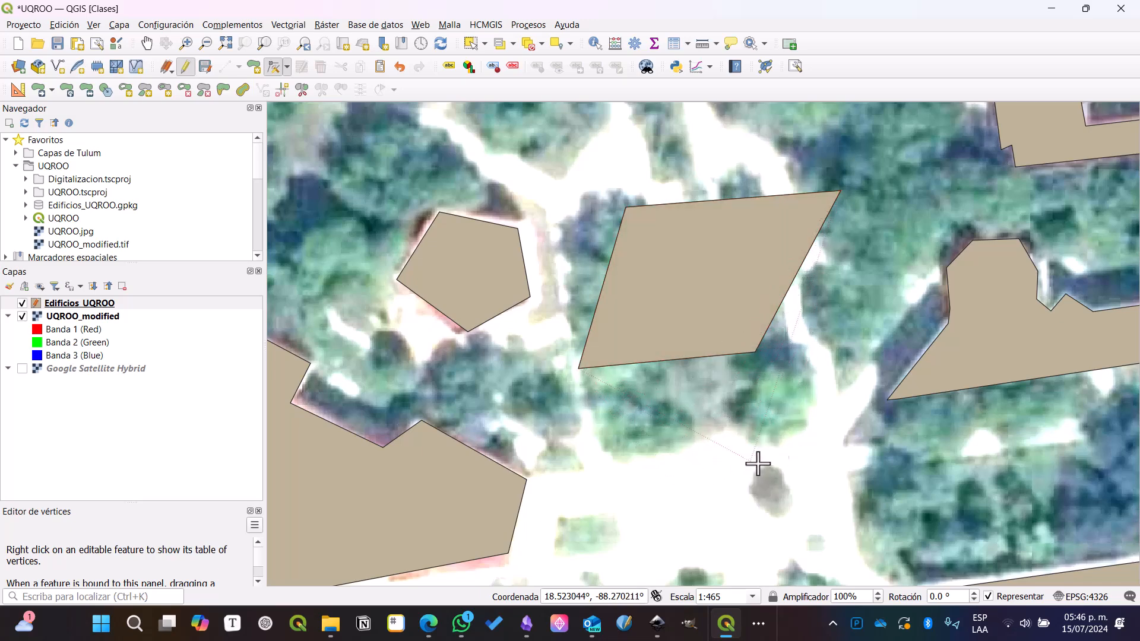
left_click(687, 447)
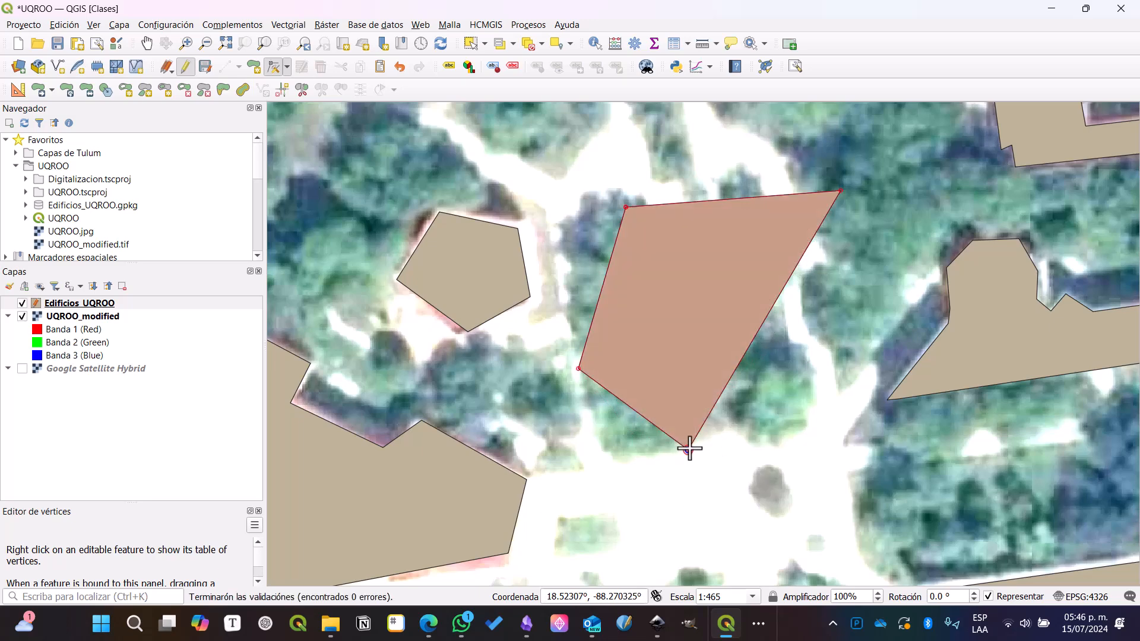
left_click(687, 448)
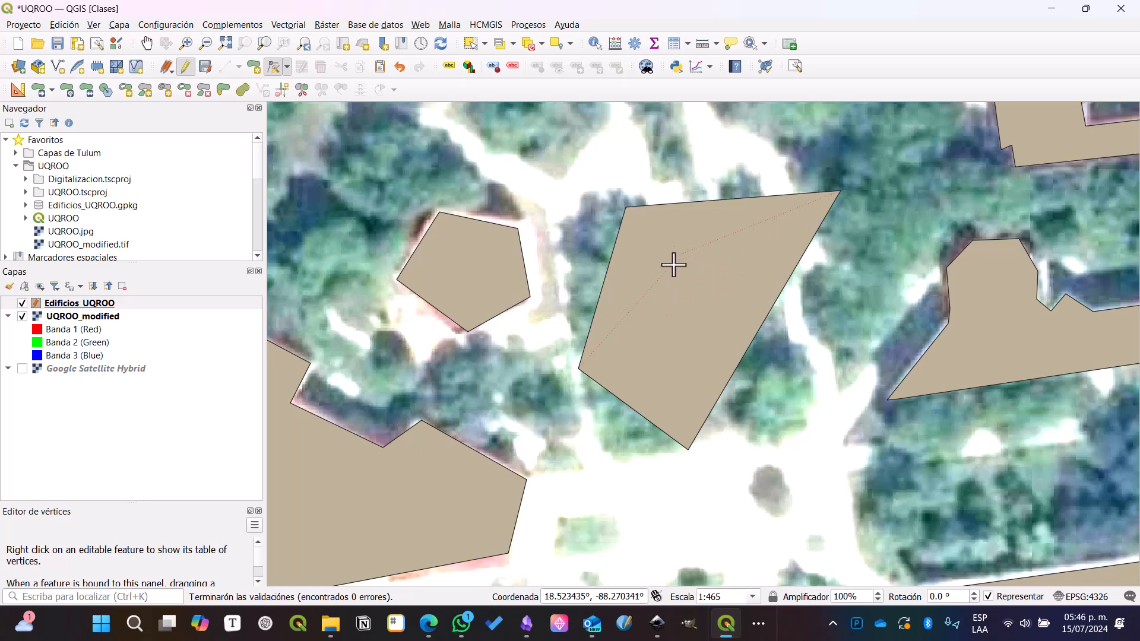
left_click(808, 428)
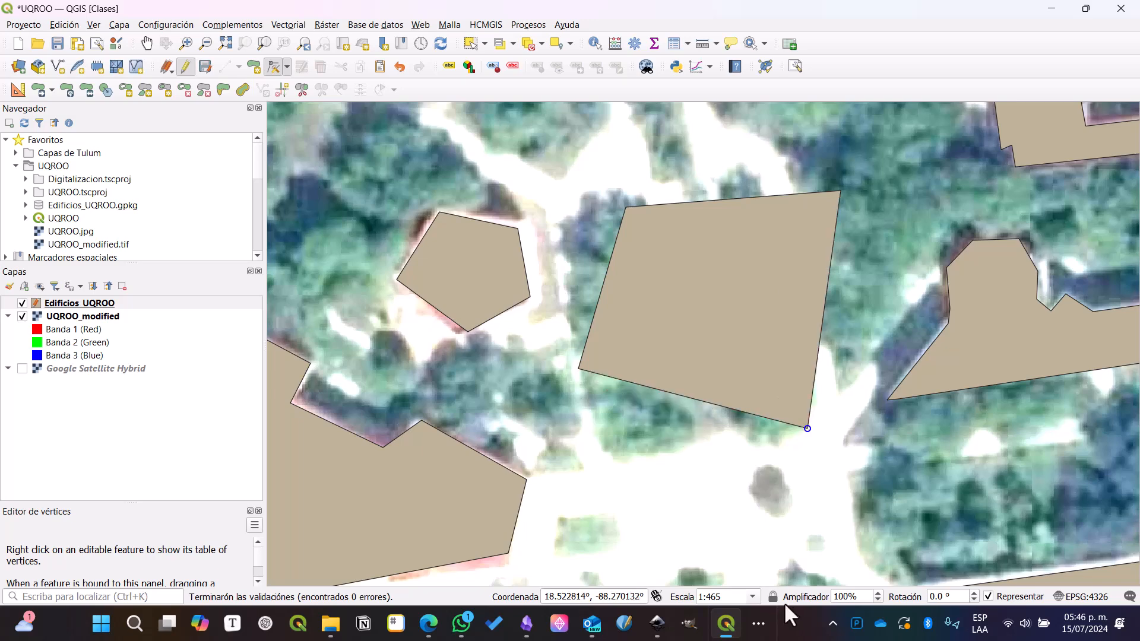
left_click(839, 192)
left_click(707, 291)
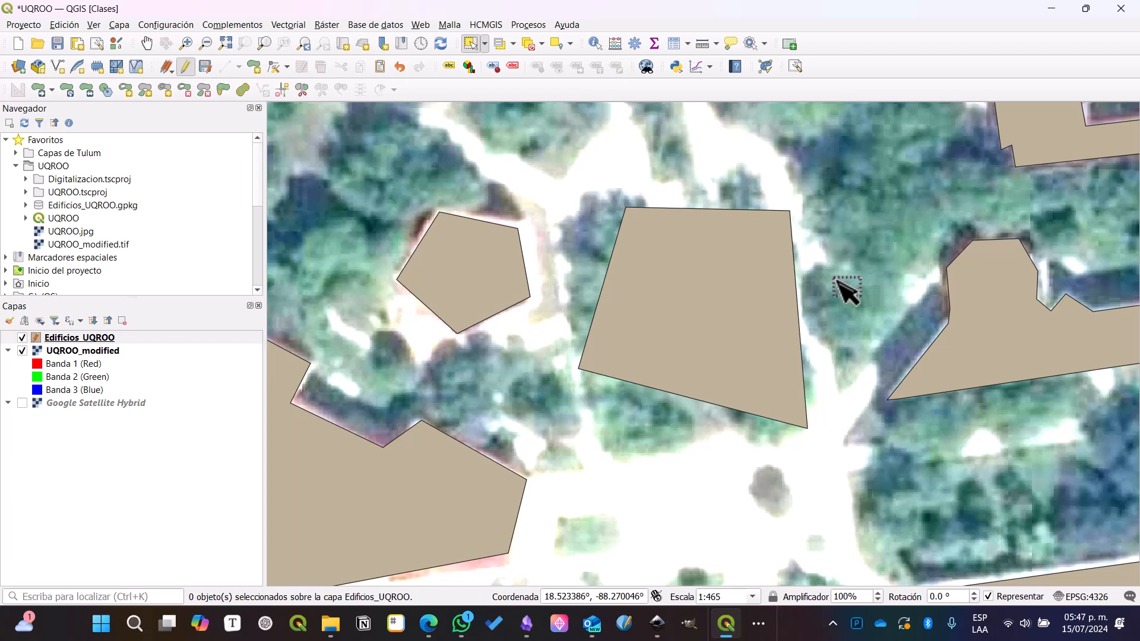
Step: Select the reshaped practice polygon in the wooded area and delete it from the Edificios_UQROO layer
left_click(735, 305)
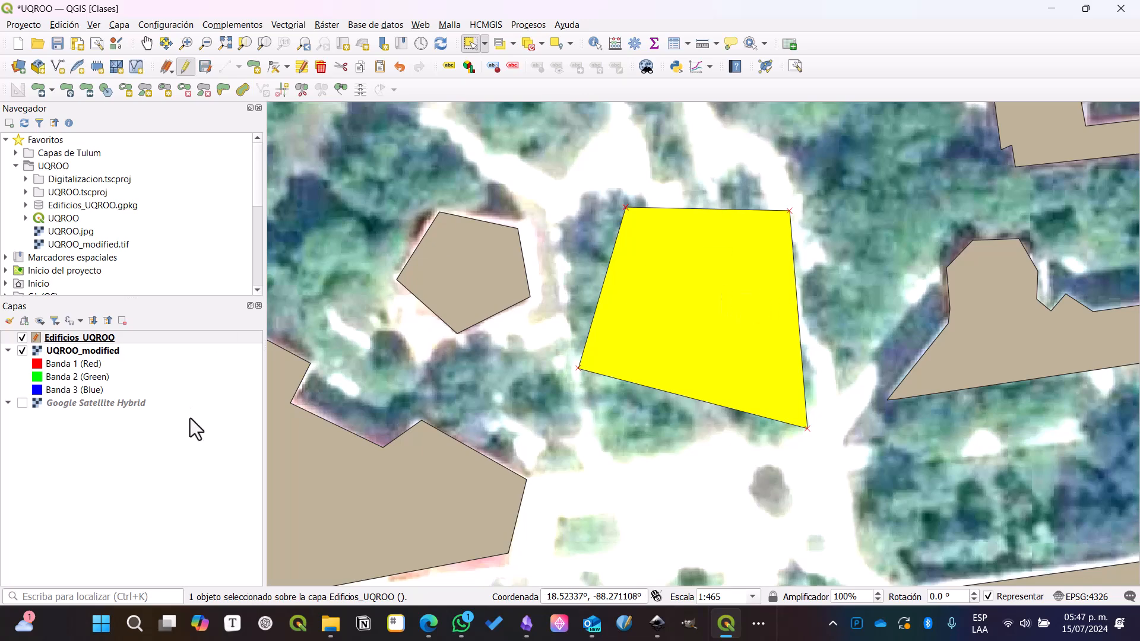
left_click(857, 264)
left_click(652, 292)
left_click(515, 272)
left_click(693, 282)
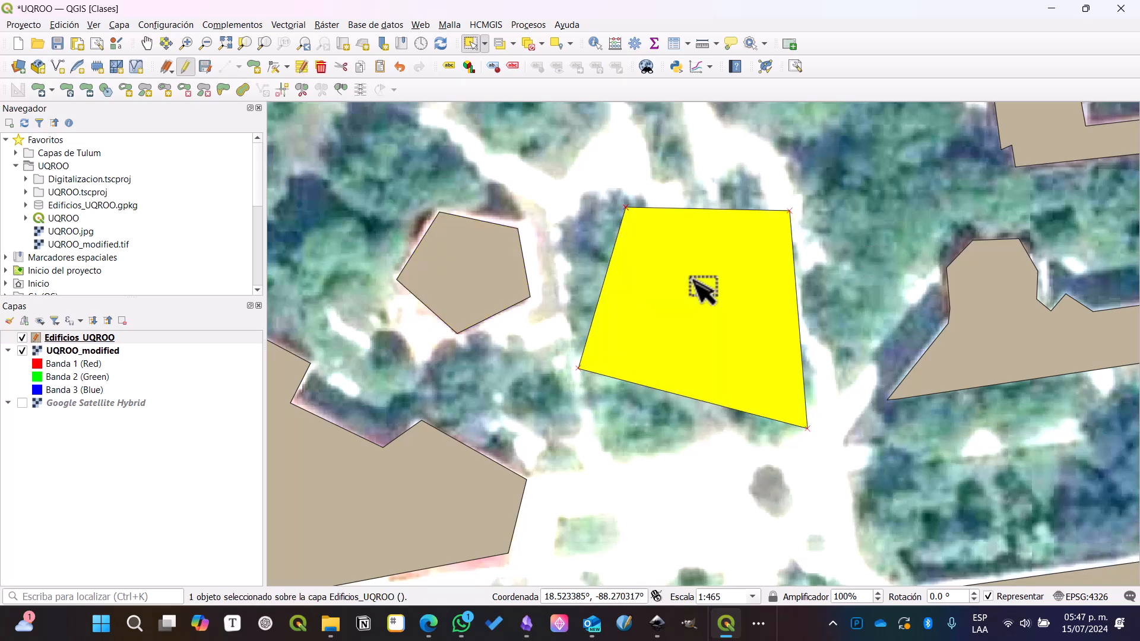
key("Delete")
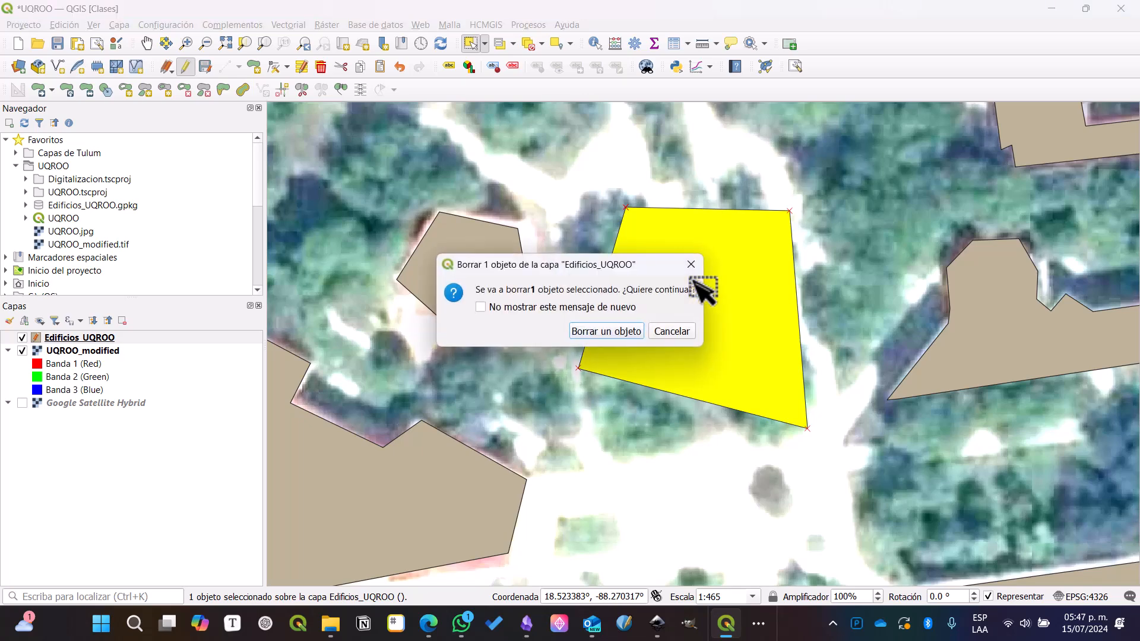
left_click(617, 330)
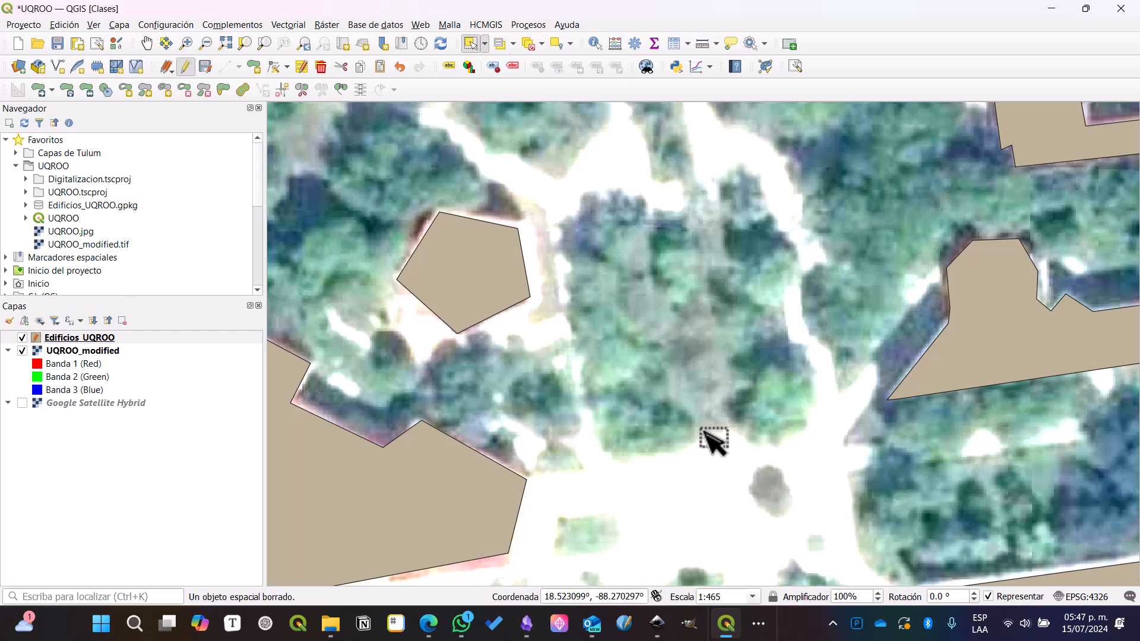
Step: Digitize a triangular polygon over the wooded area with empty attributes, and add a fourth vertex at its northeast with the Vertex tool
left_click(254, 66)
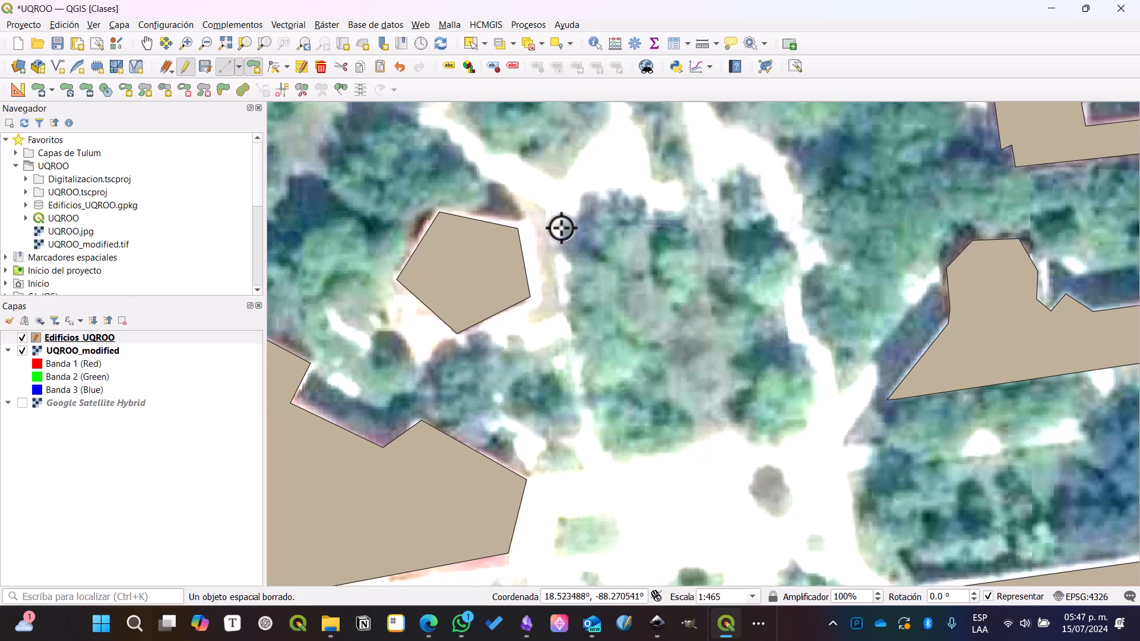
left_click(605, 451)
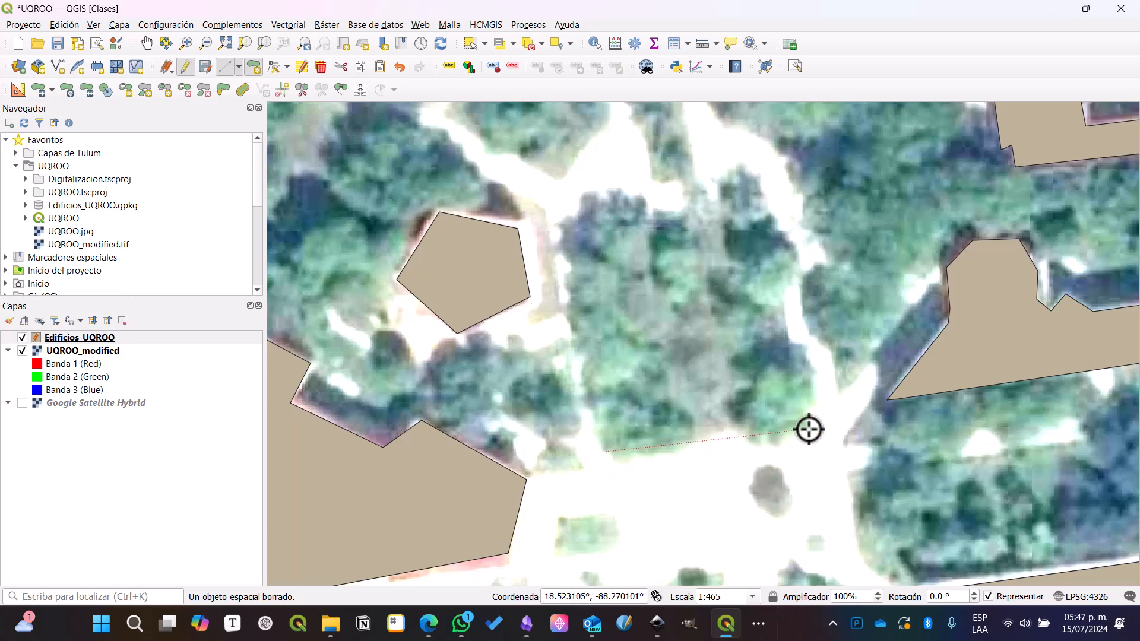
left_click(562, 222)
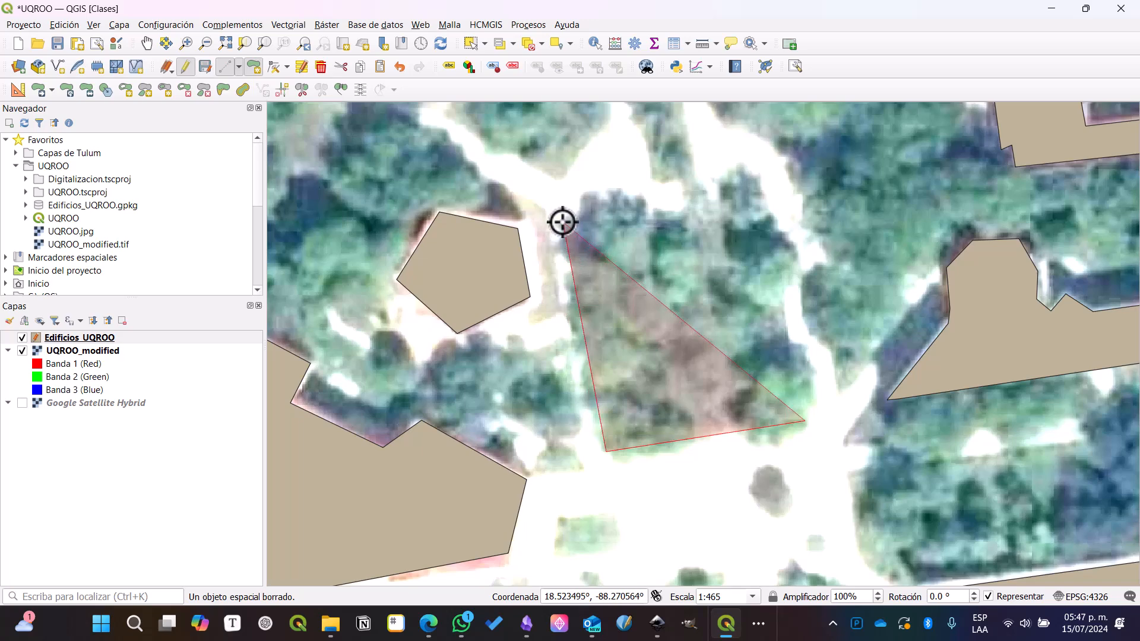
right_click(562, 222)
left_click(581, 360)
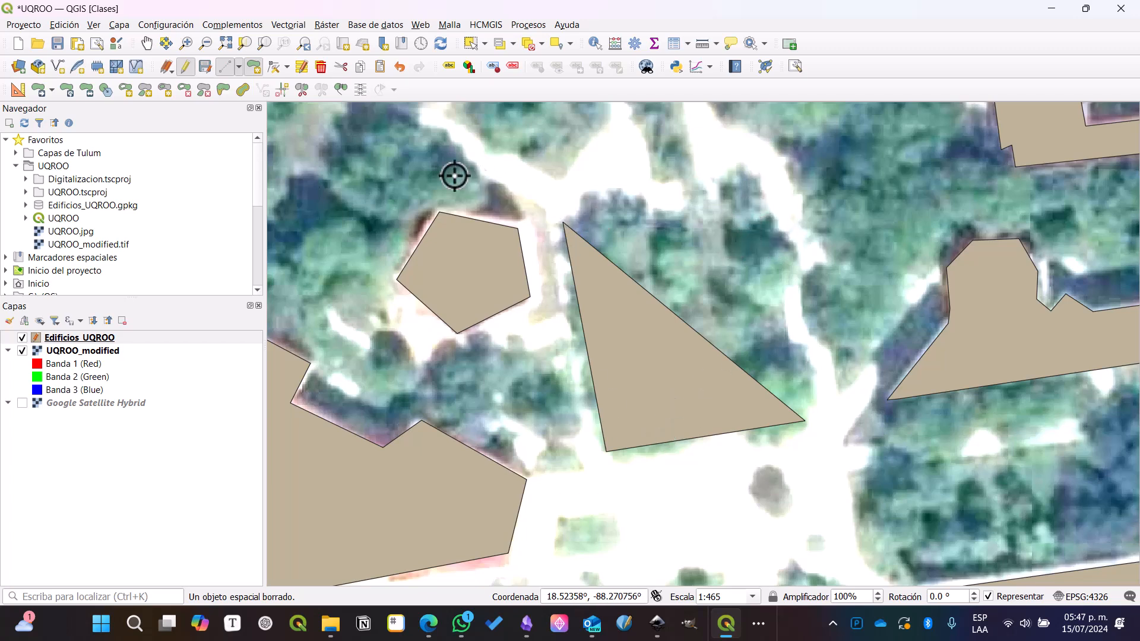
left_click(274, 70)
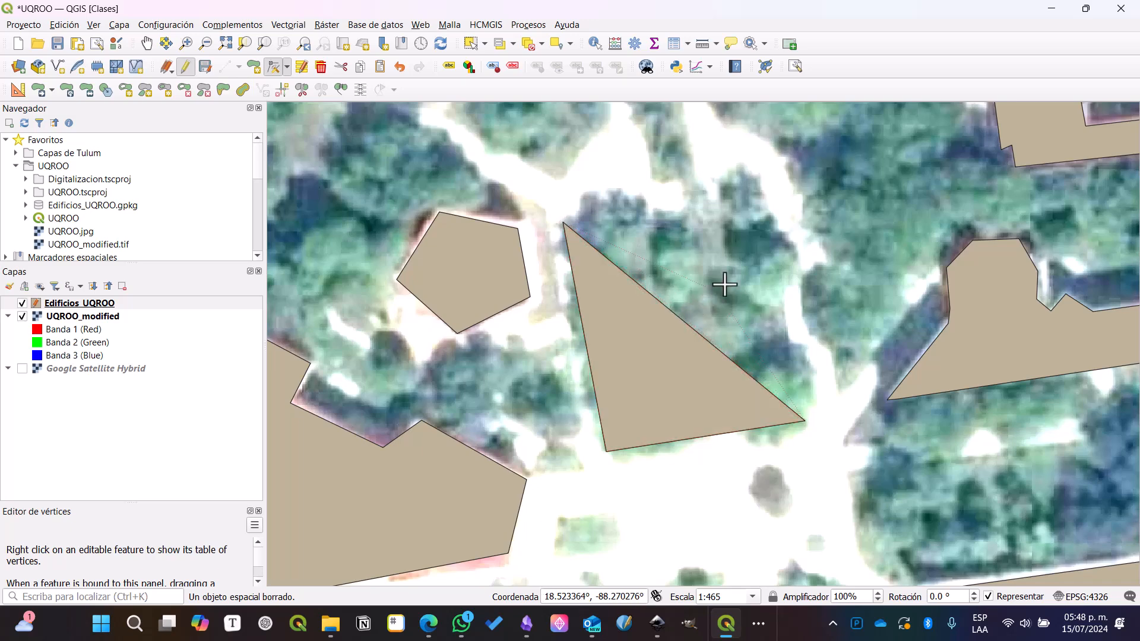
left_click(764, 208)
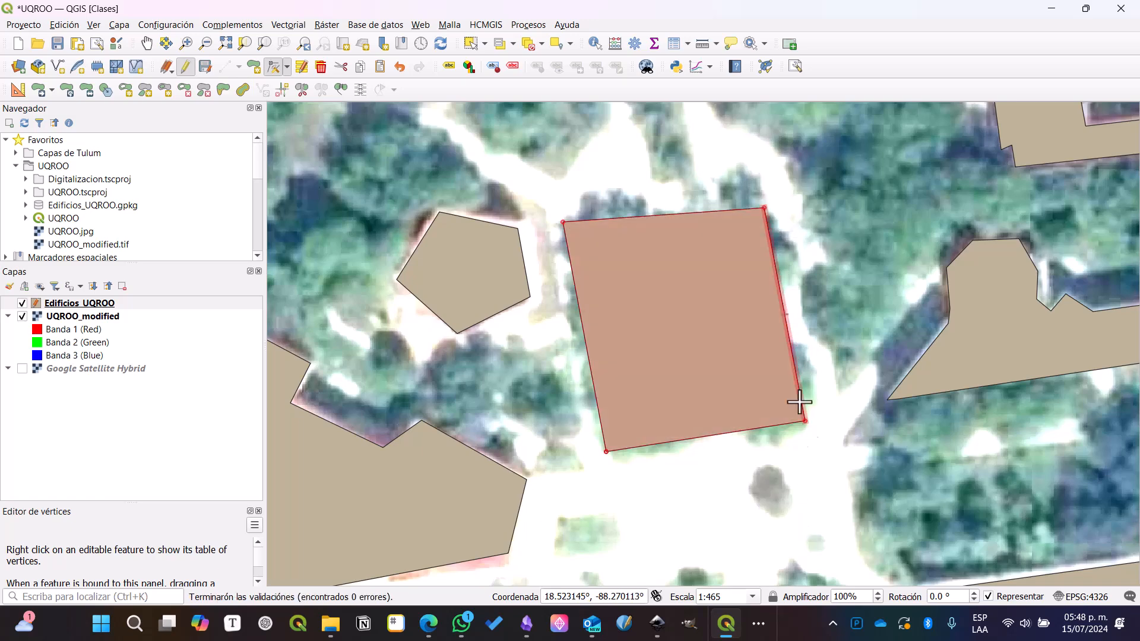
Step: Add extra vertices pulled outward from the polygon's east, south, west and north edges to give it an irregular outline
left_click(805, 320)
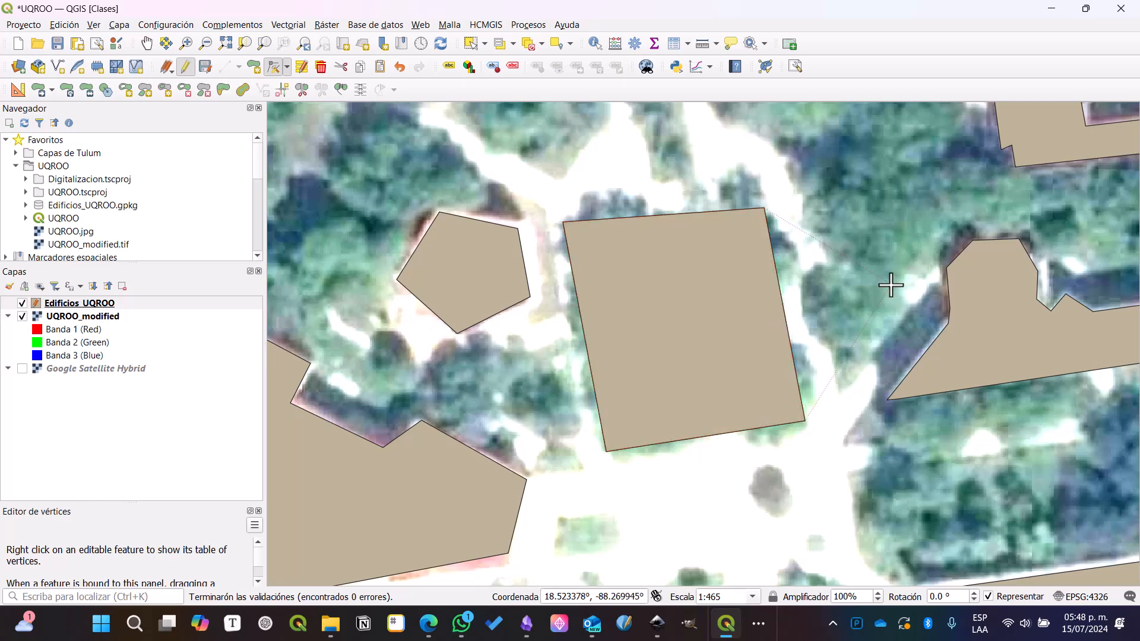
left_click(890, 285)
left_click(701, 441)
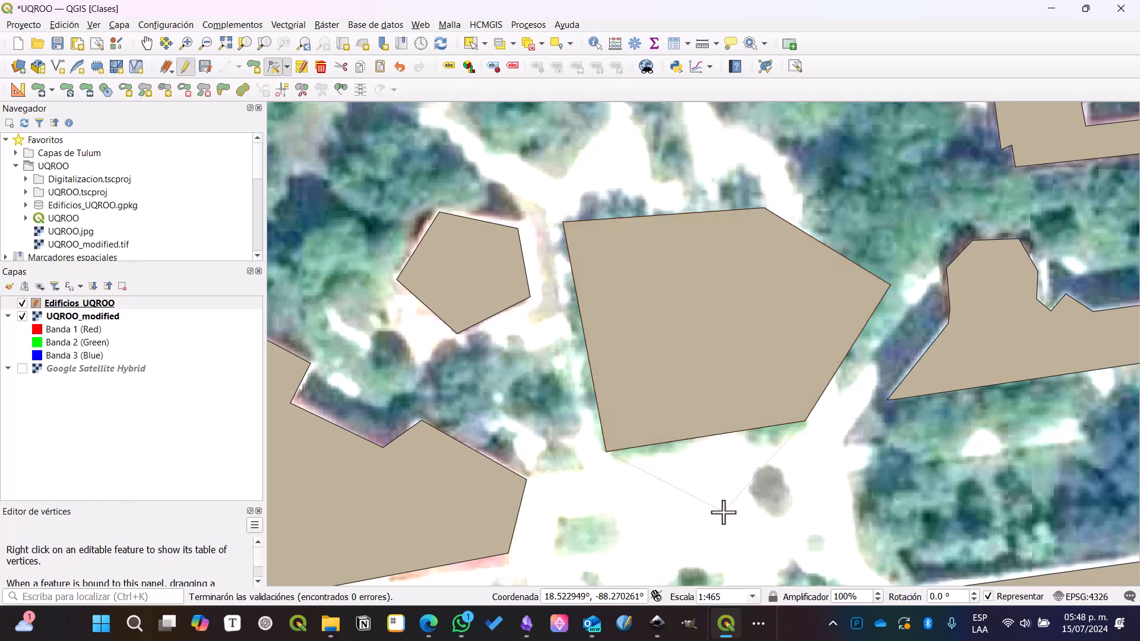
left_click(723, 511)
left_click(596, 400)
left_click(530, 373)
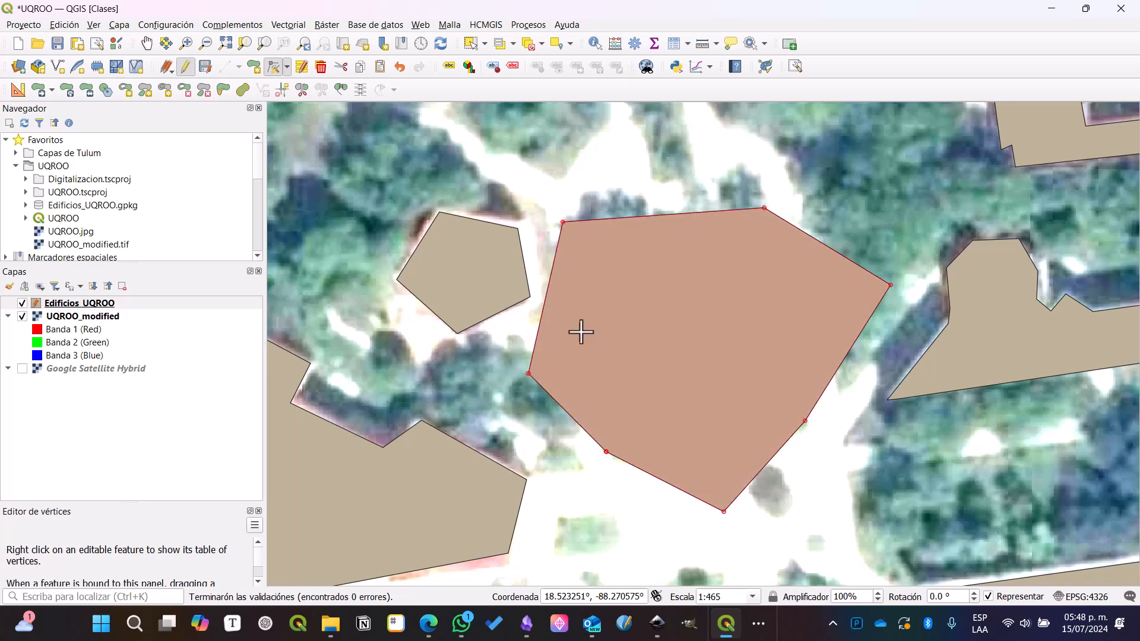
left_click(660, 215)
left_click(657, 154)
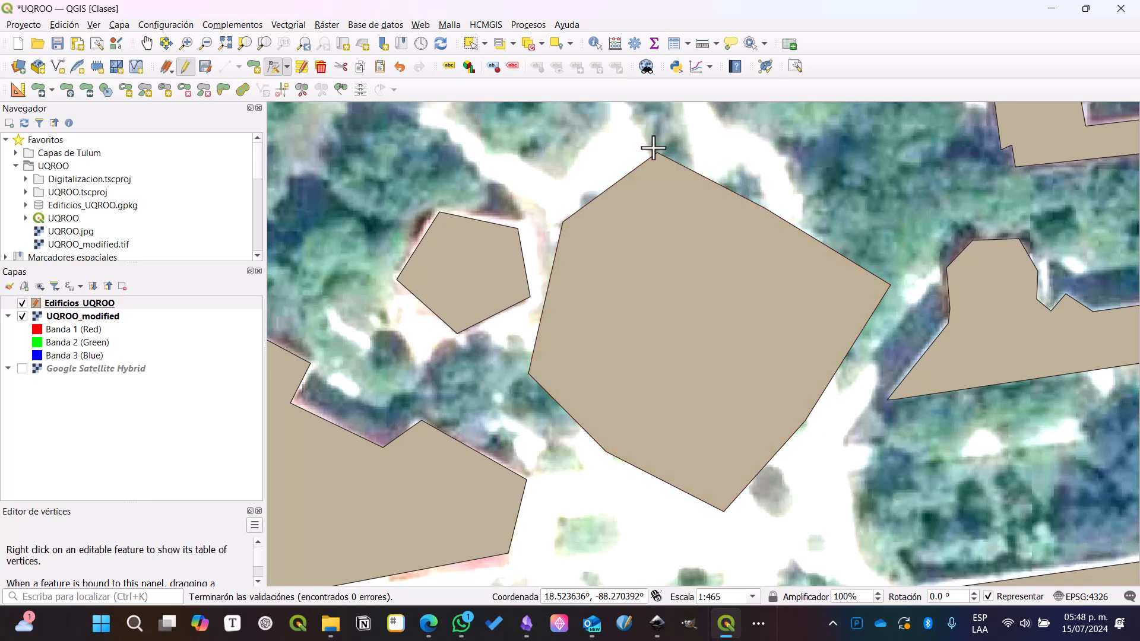
left_click(708, 178)
left_click(734, 154)
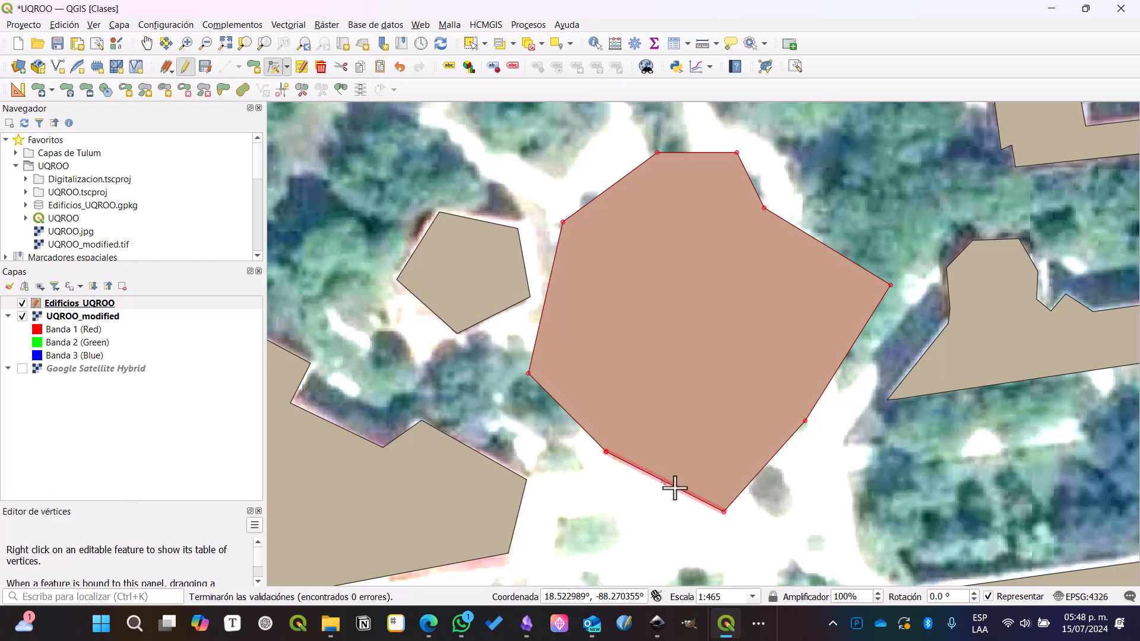
left_click(670, 484)
left_click(645, 523)
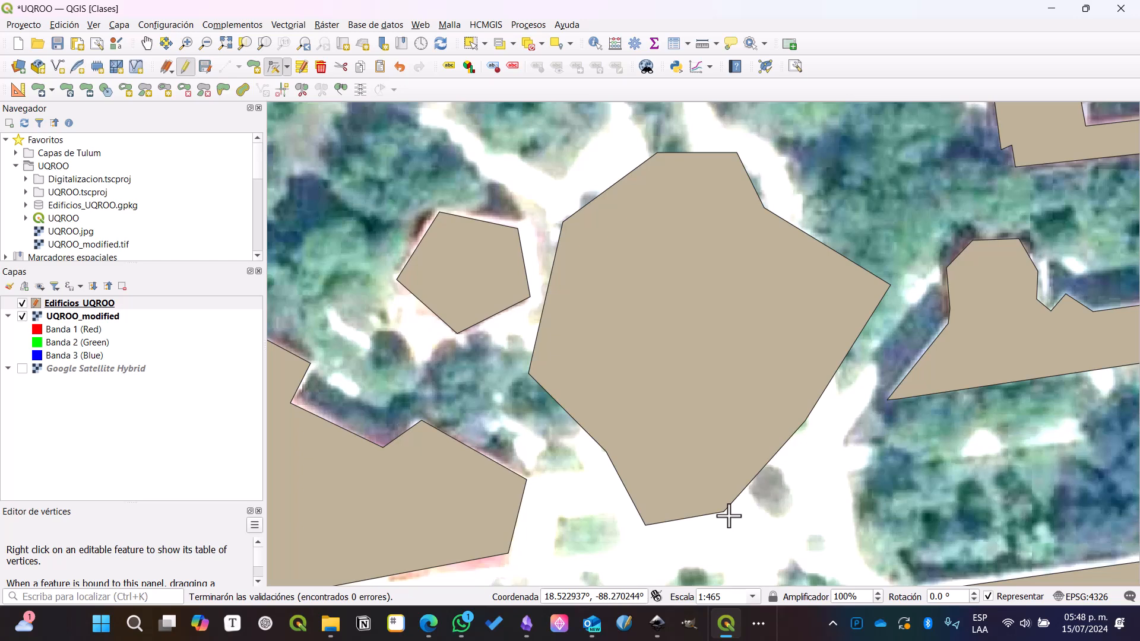
Step: Delete the extra vertices on the polygon's north, east, south and west sides, leaving only its four original corners
left_click(271, 67)
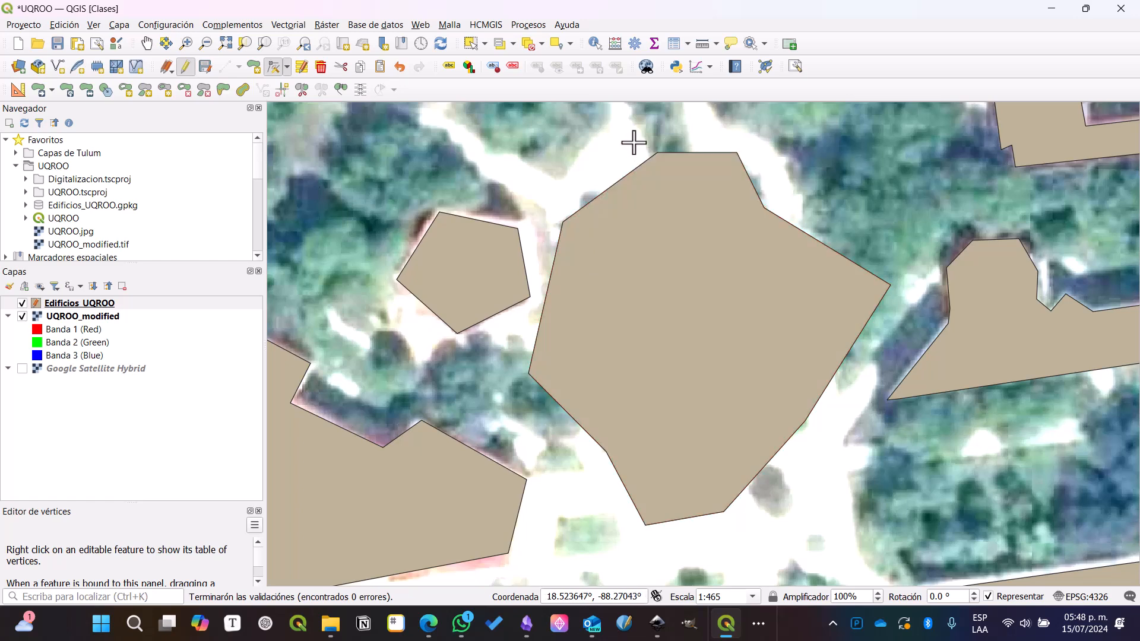
left_click_drag(596, 117, 784, 175)
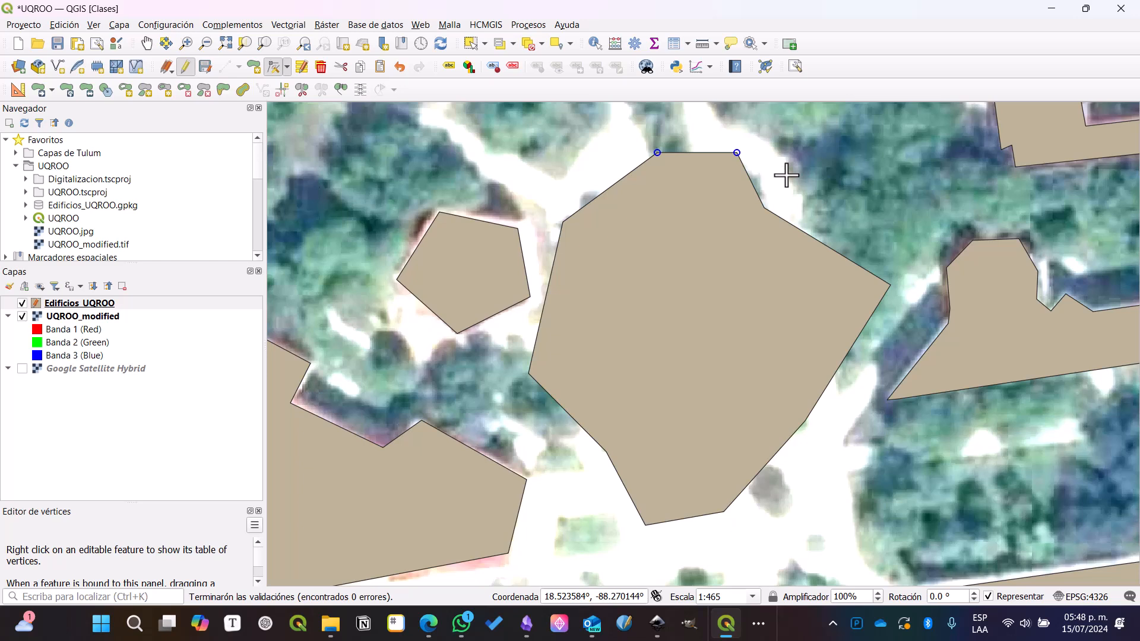
key("Delete")
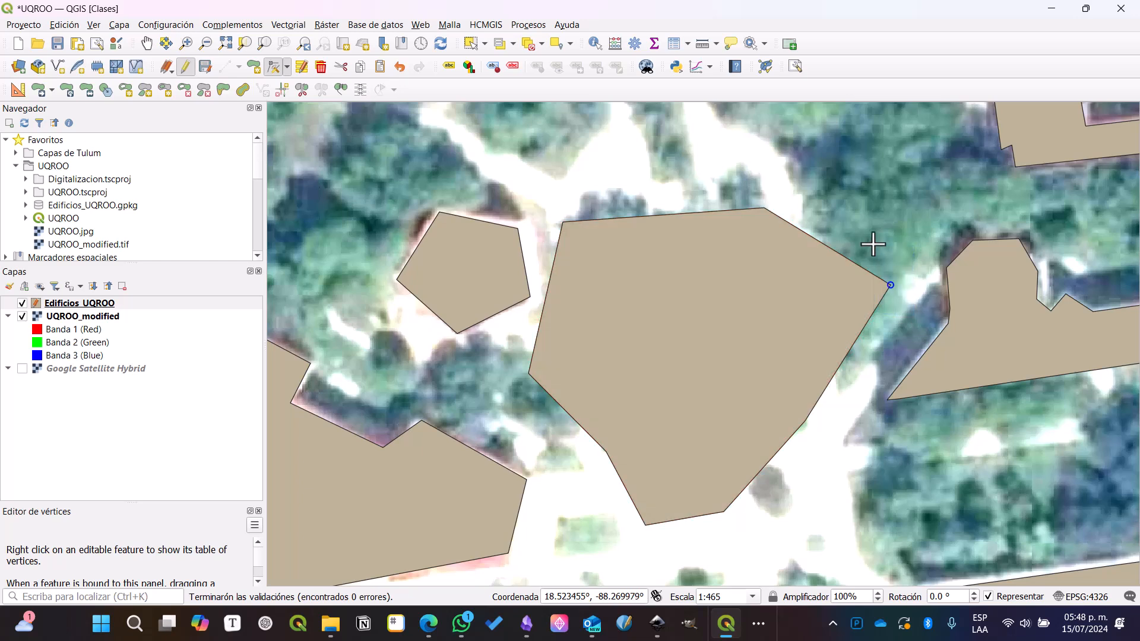
key("Delete")
left_click_drag(770, 542, 610, 477)
key("Delete")
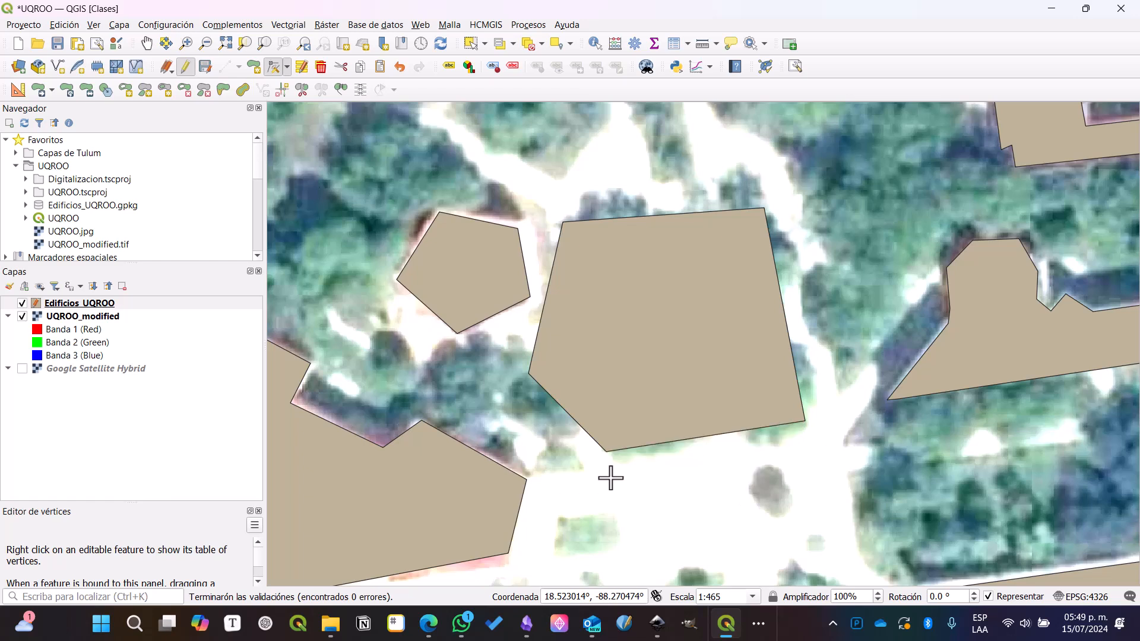
left_click(517, 365)
key("Delete")
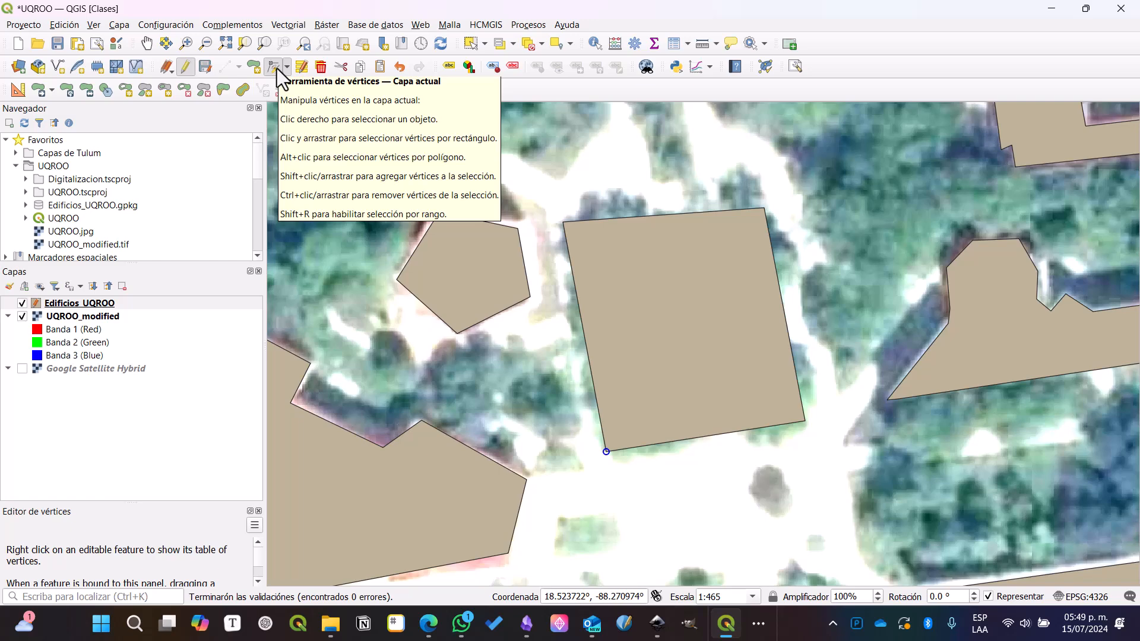
Step: Select the four-cornered practice polygon over the wooded area and delete it from the Edificios_UQROO layer
left_click(471, 45)
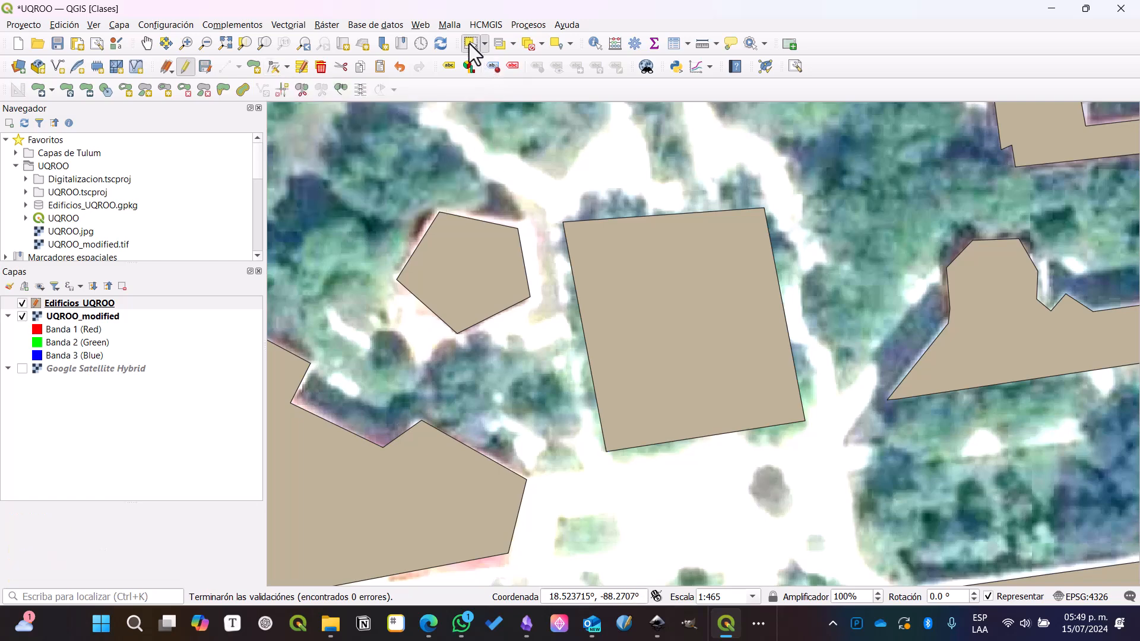
left_click(695, 299)
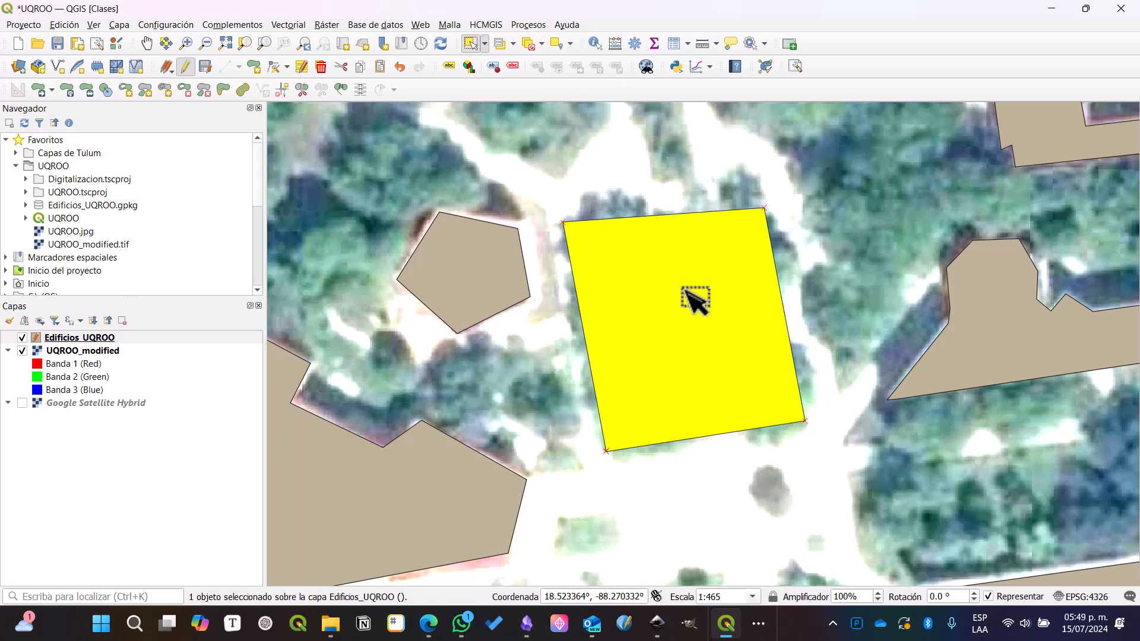
key("Delete")
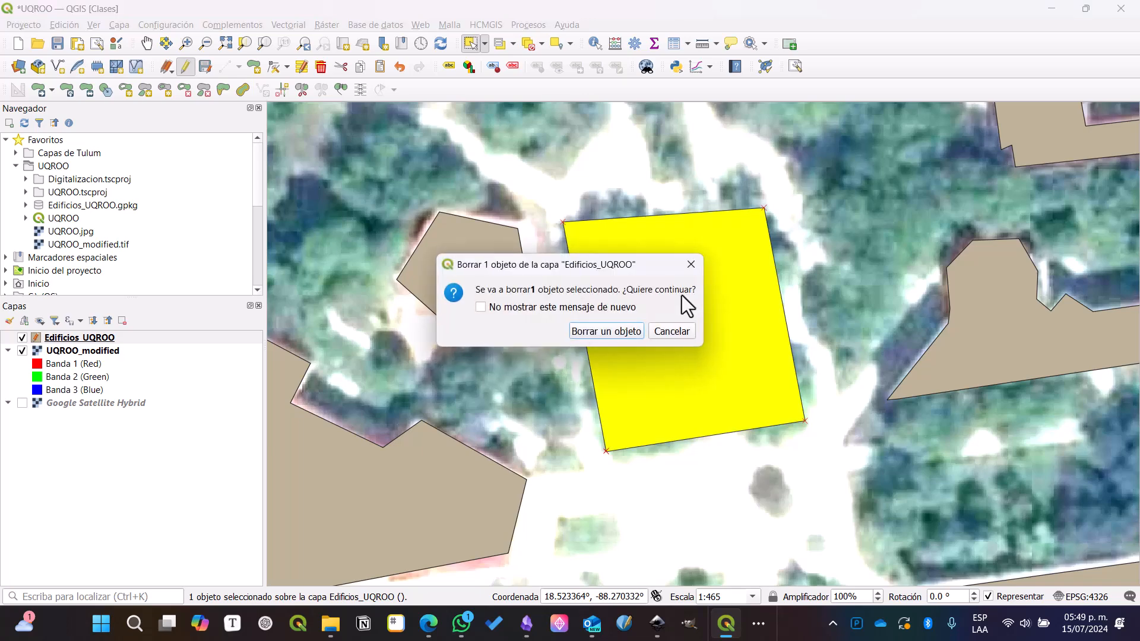
left_click(597, 331)
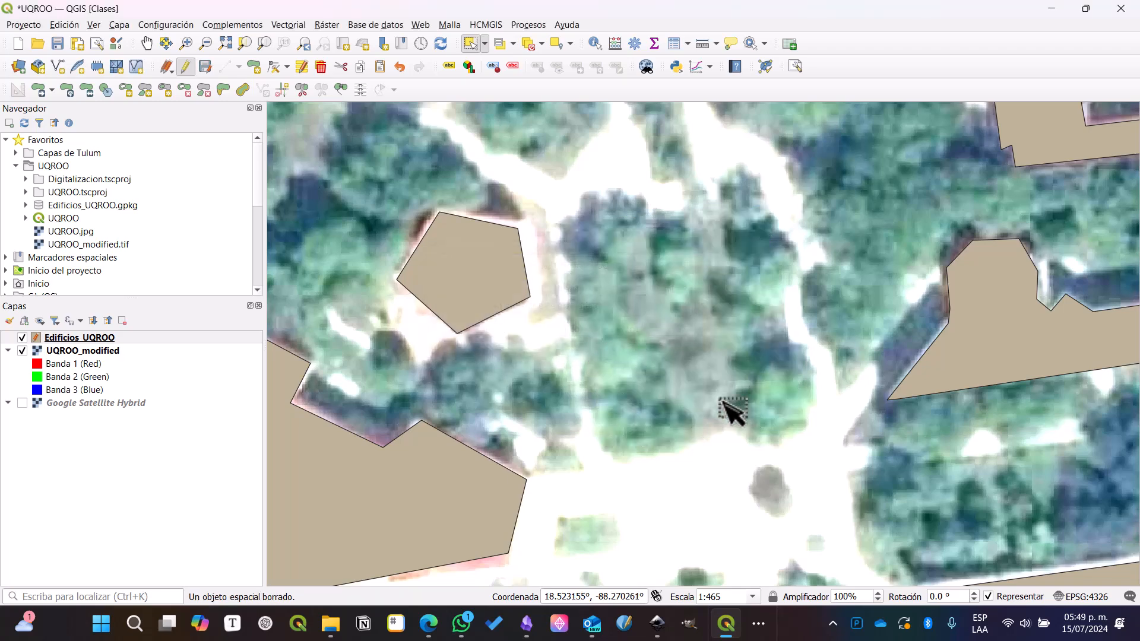
Step: Save the edits of the Edificios_UQROO layer and turn off its edit mode
scroll(712, 320, "down", 2)
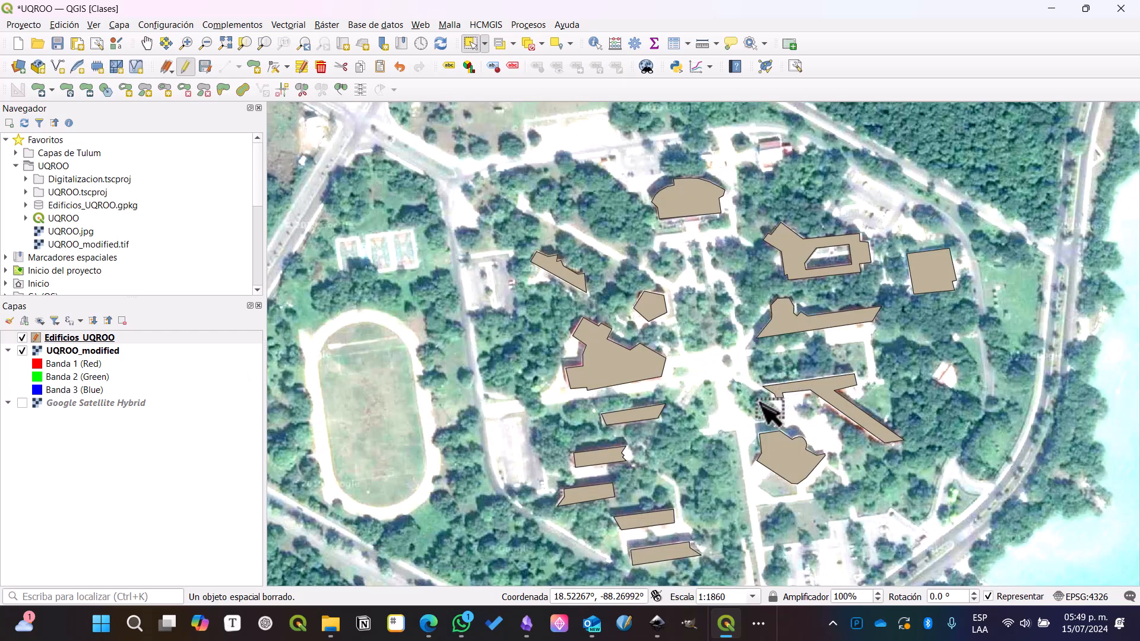
left_click_drag(760, 403, 710, 381)
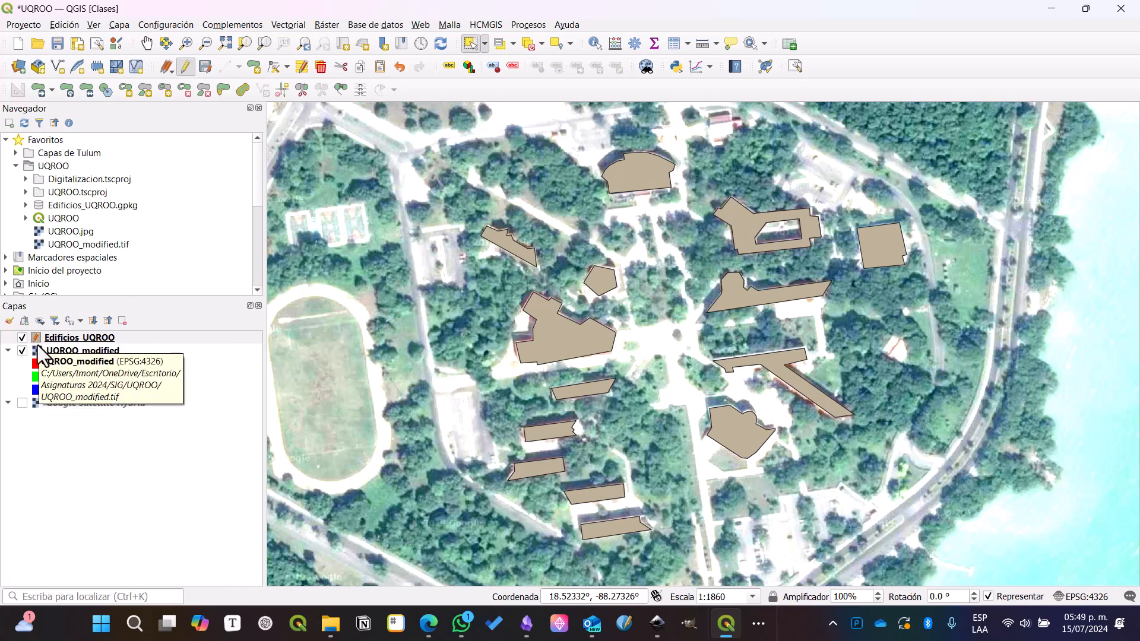
left_click(206, 66)
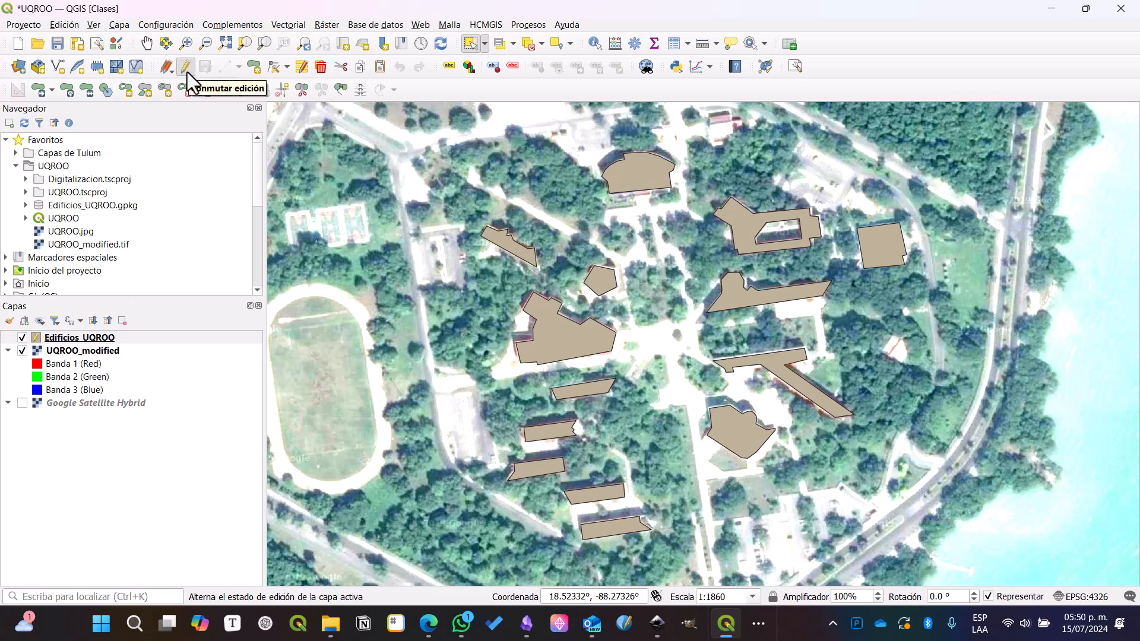
left_click(187, 70)
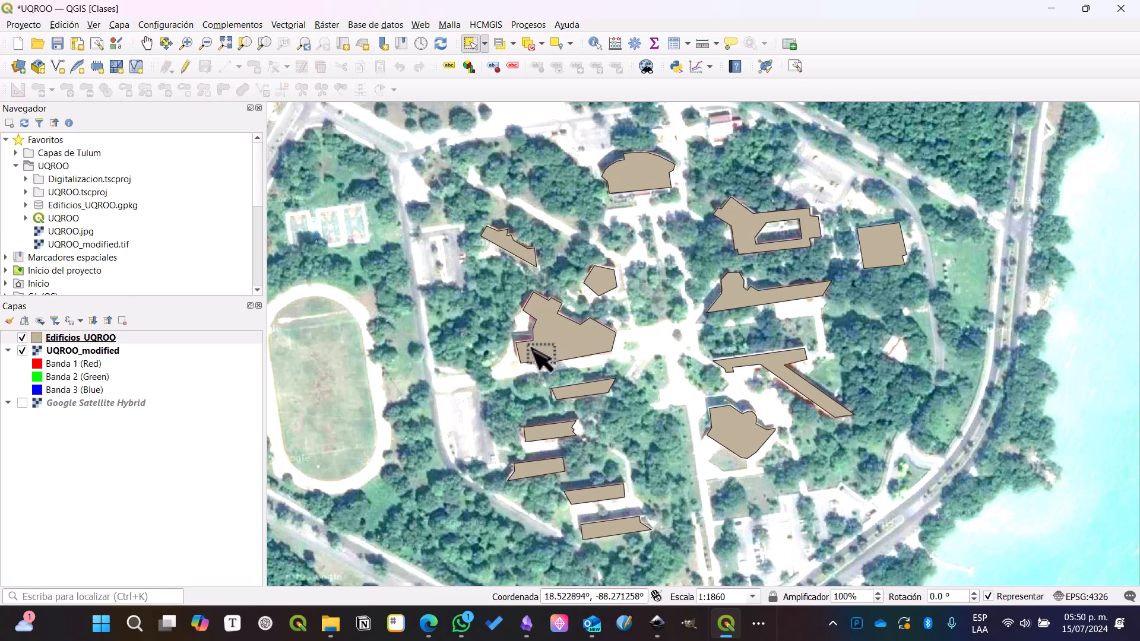
Step: Try to delete the Auditorio UQROO polygon with edit mode off, and clear the selection
left_click(584, 349)
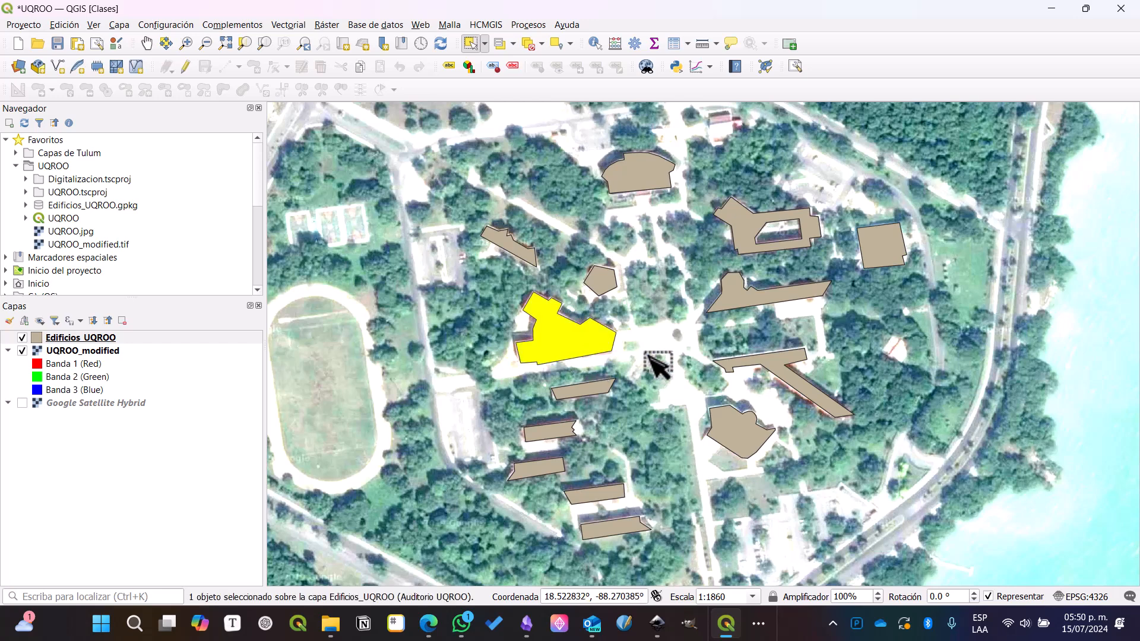
key("Delete")
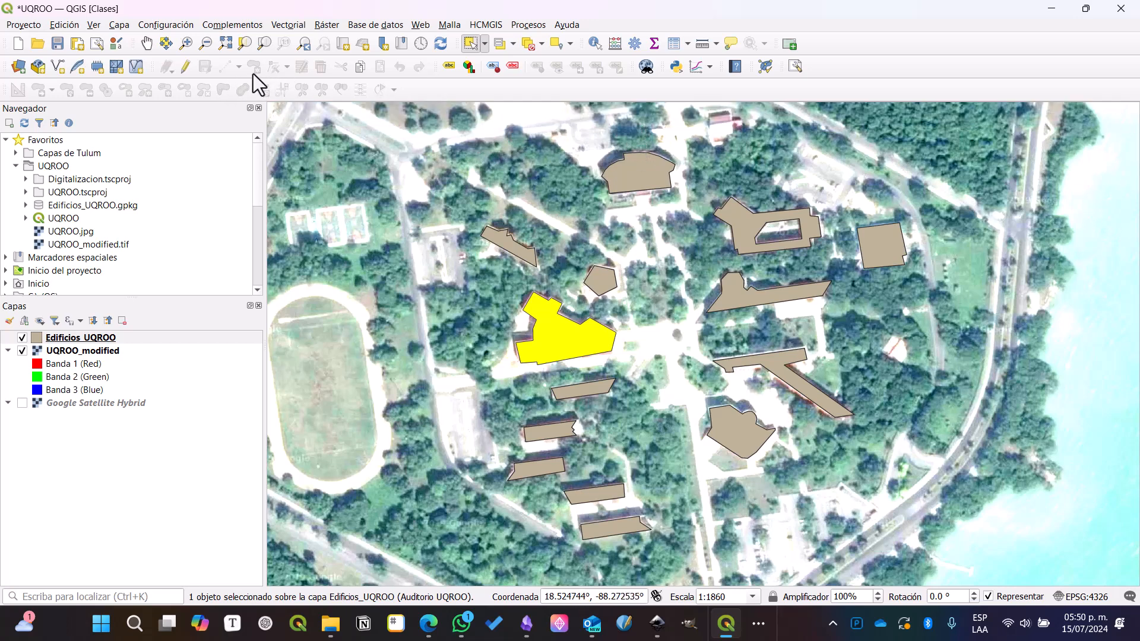
left_click(489, 322)
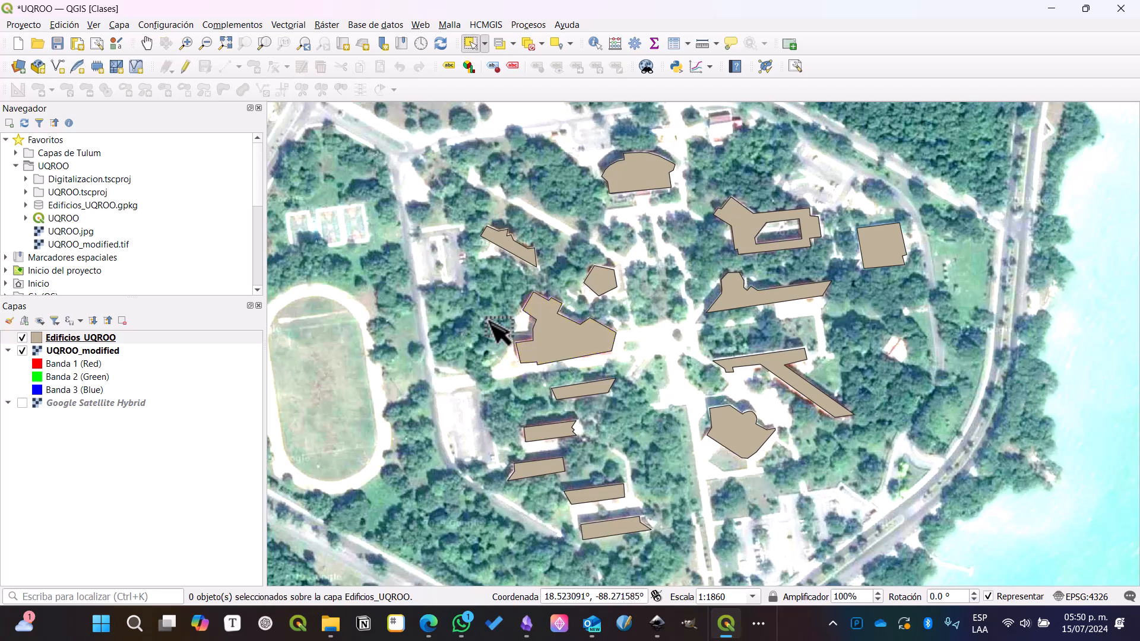
Step: Open the attribute table of the Edificios_UQROO layer and enlarge its window to show all the building records
left_click(143, 342)
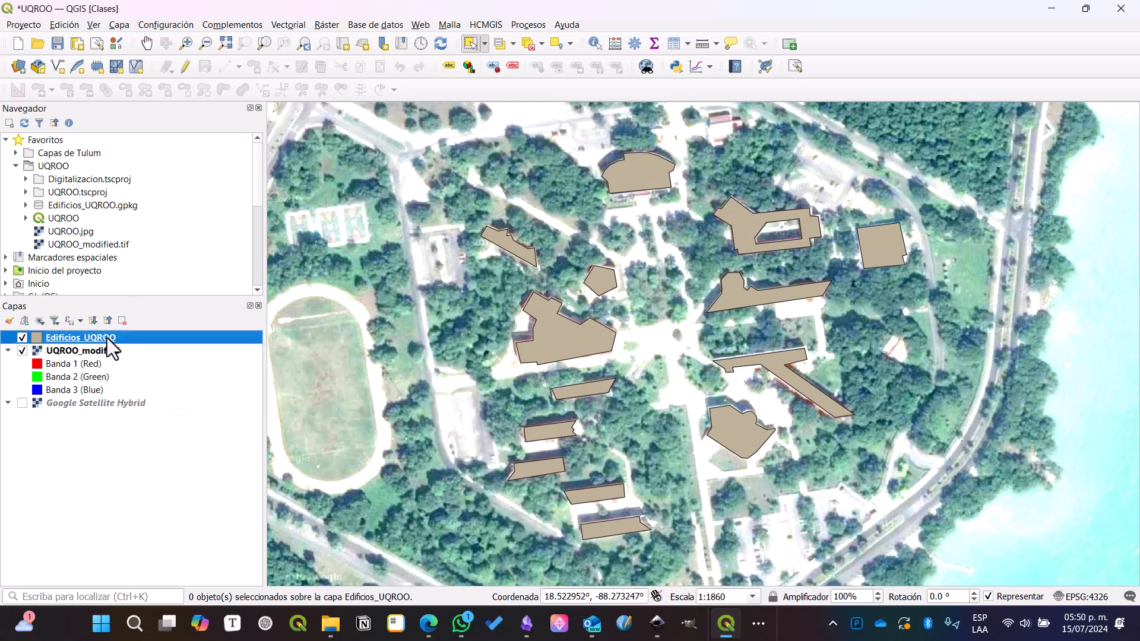
left_click(673, 43)
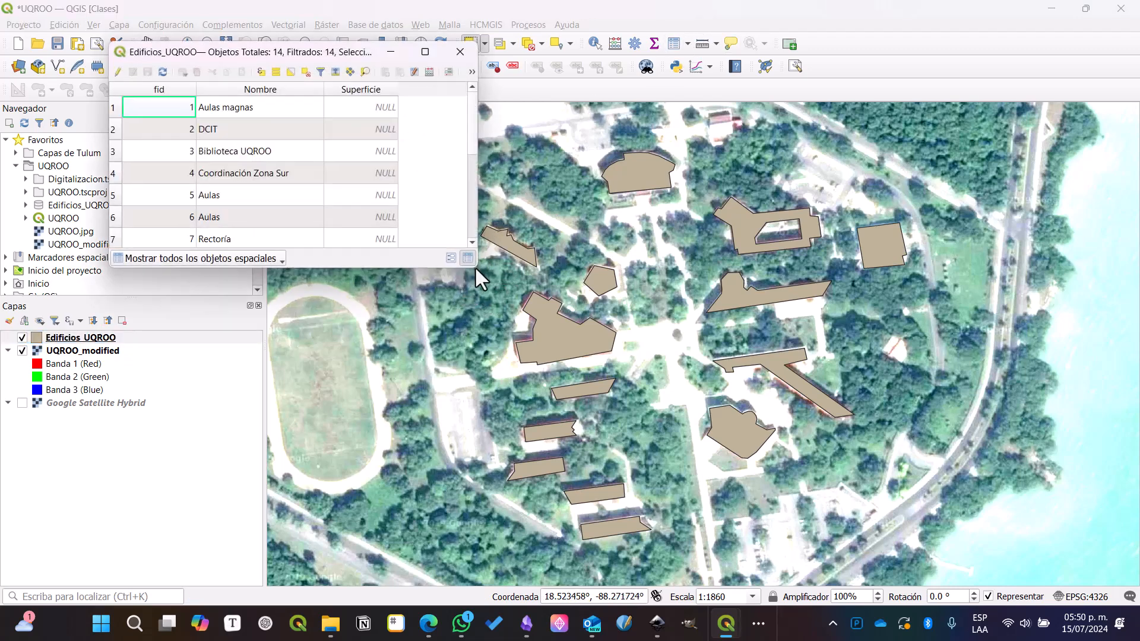
left_click_drag(476, 266, 538, 462)
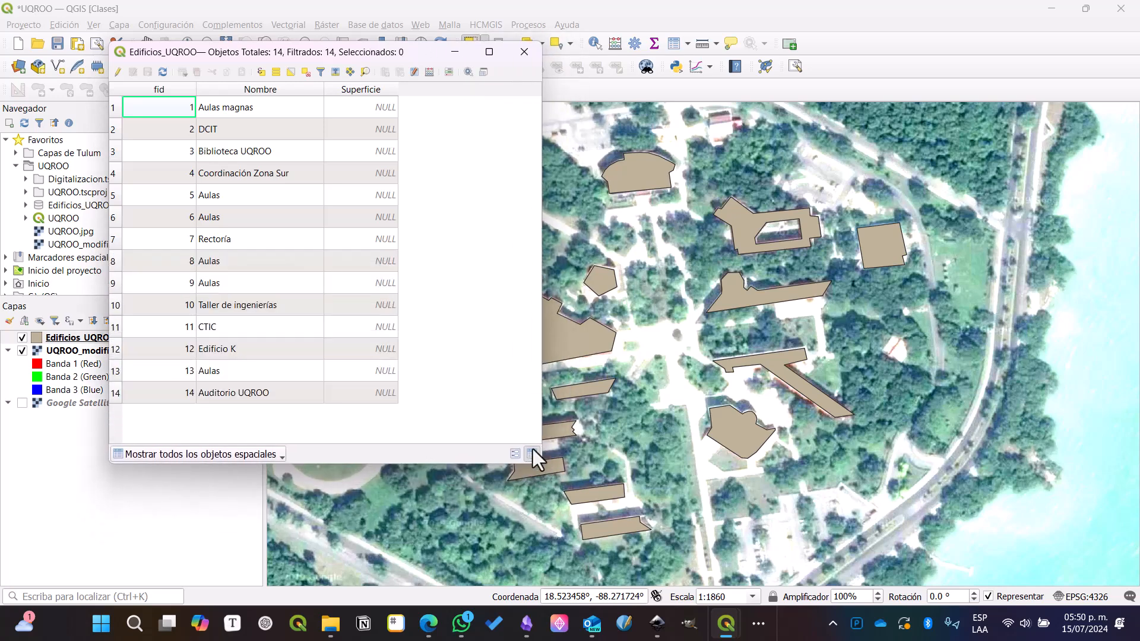
Step: Update the existing Superficie field with the expression $area using the Field Calculator
left_click(430, 72)
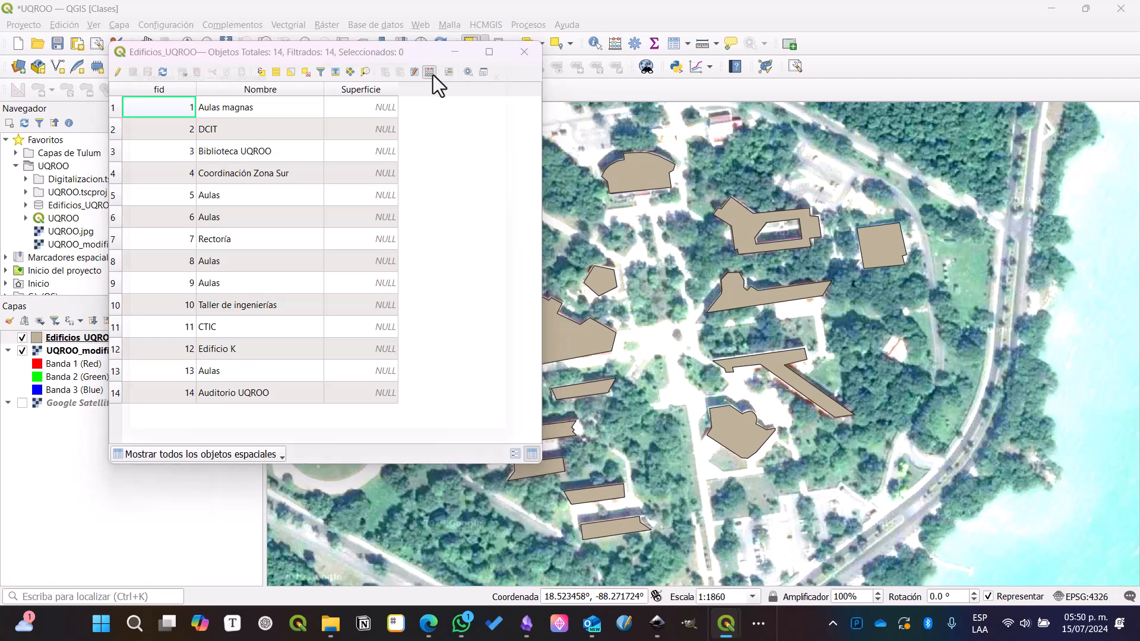
left_click(424, 95)
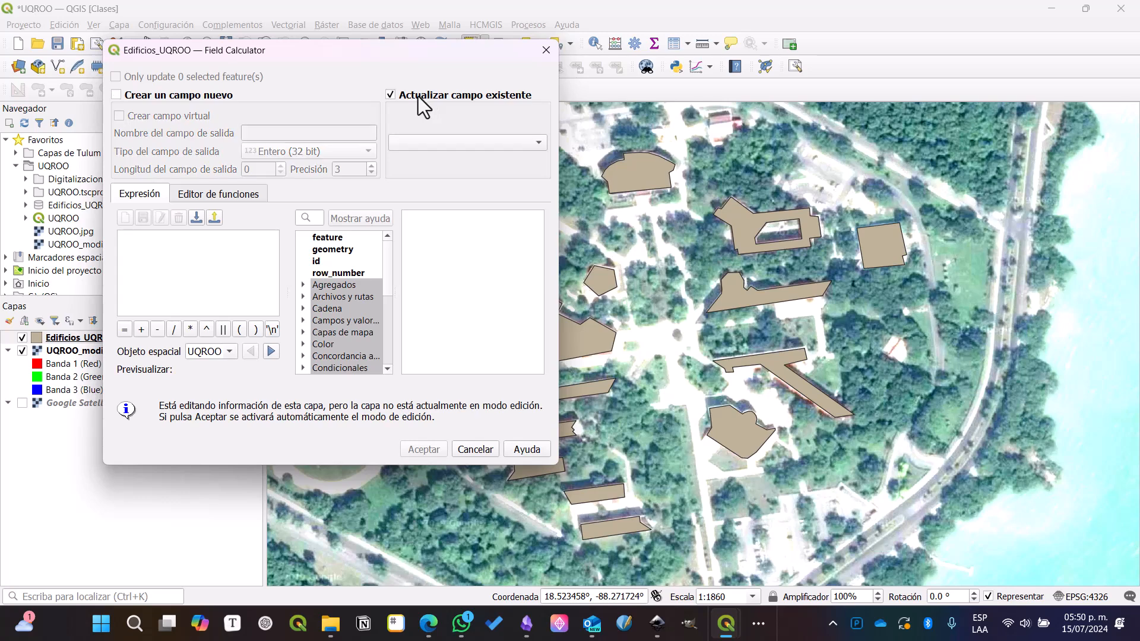
left_click(493, 143)
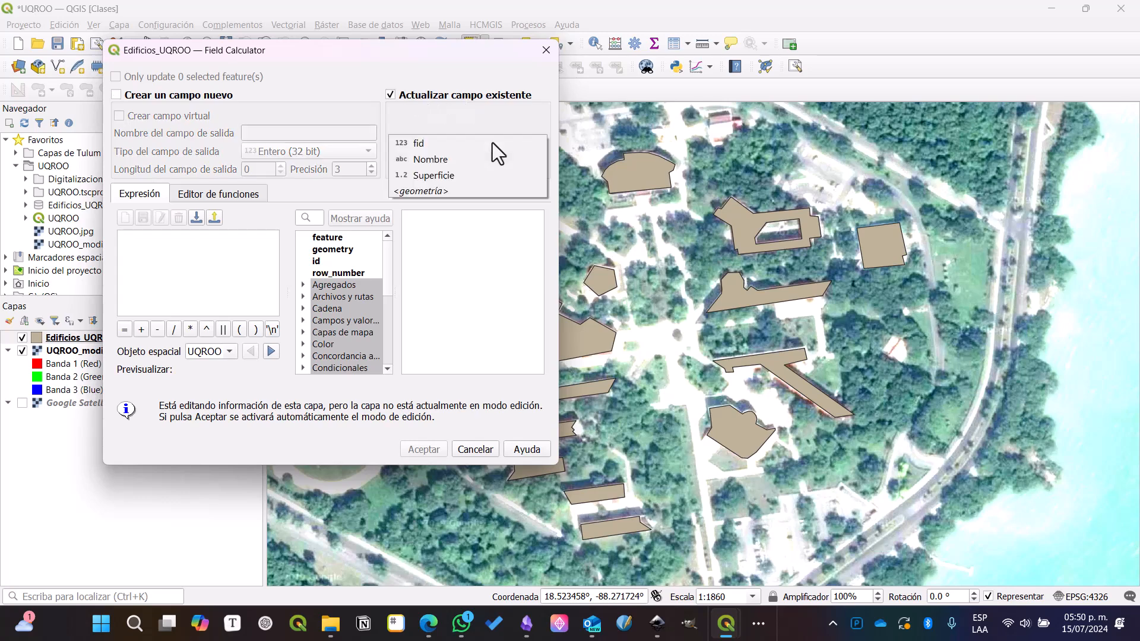
left_click(468, 175)
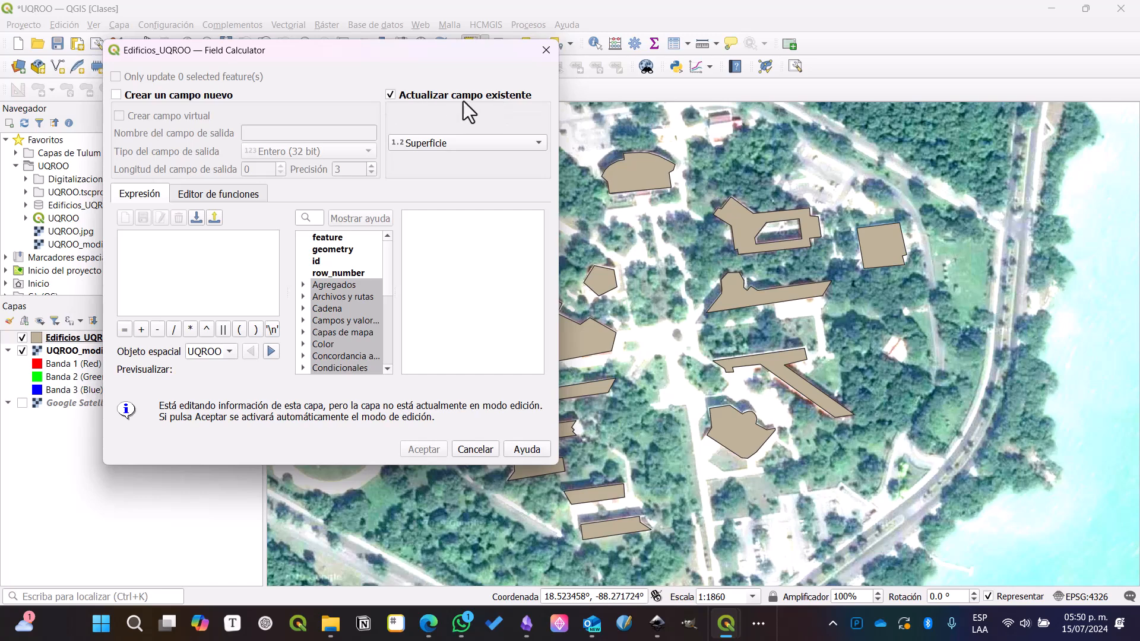
left_click(184, 264)
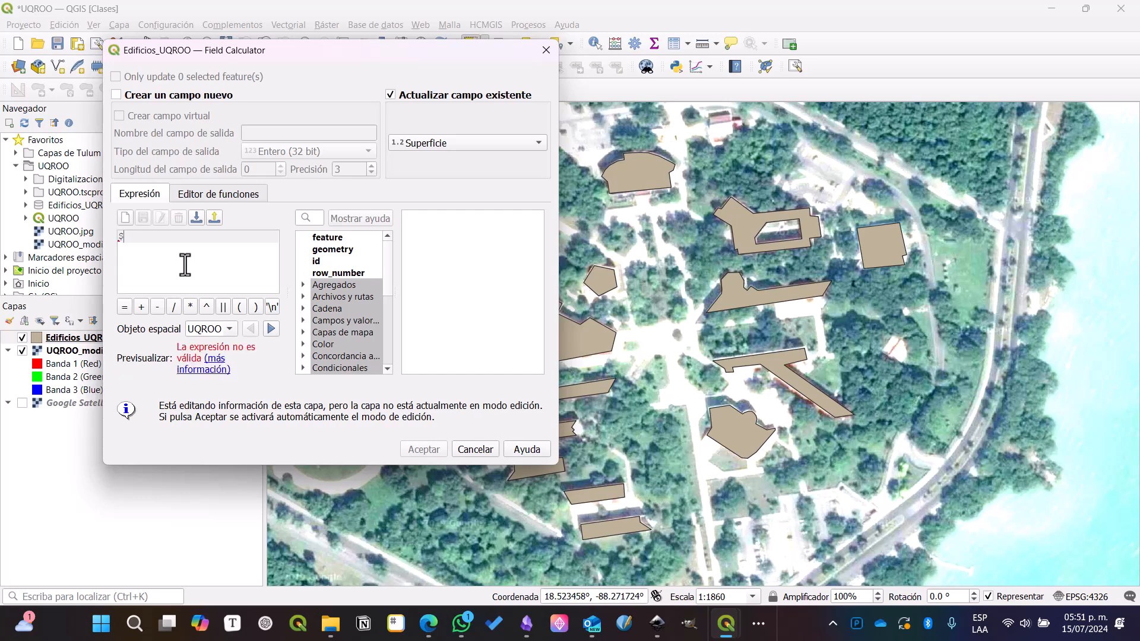
type("$area")
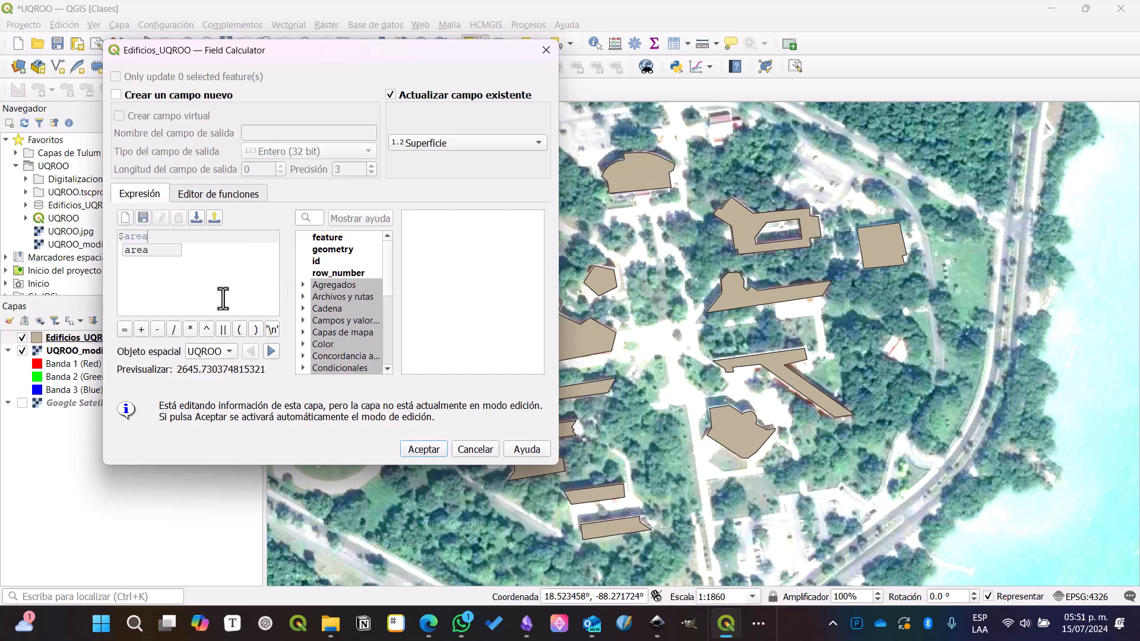
left_click(120, 241)
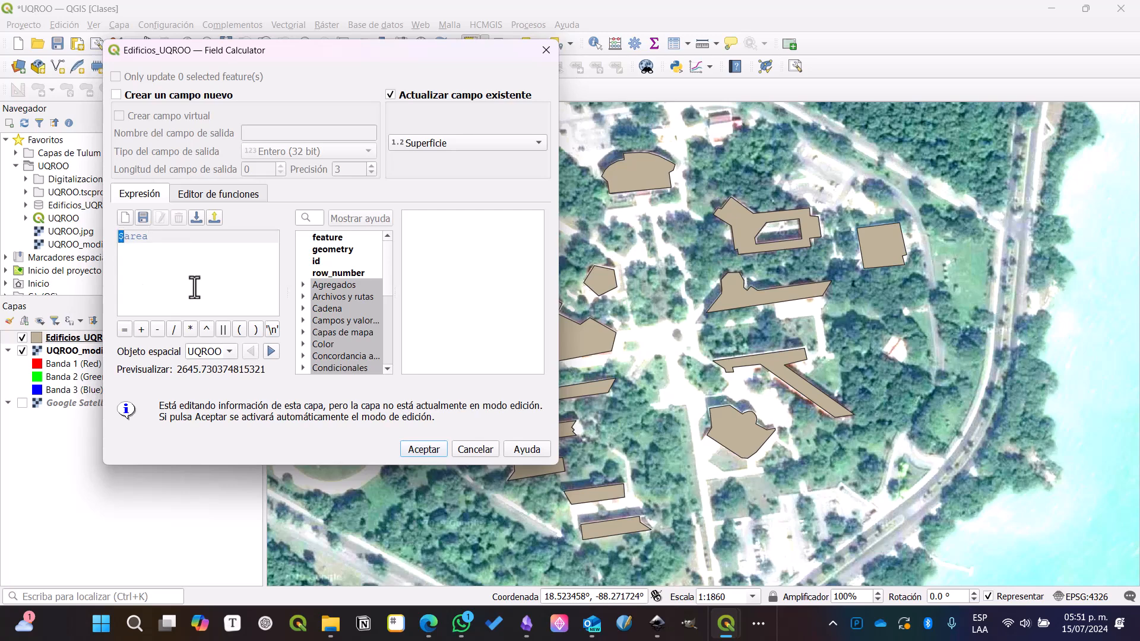
left_click(121, 239)
left_click(423, 450)
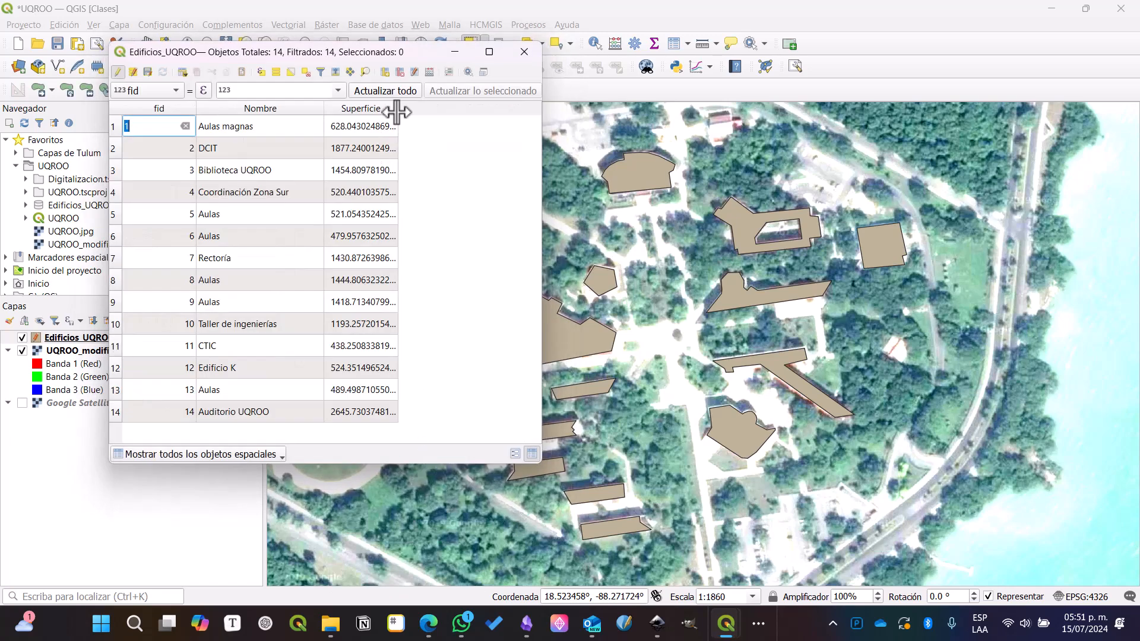
Step: Widen the Superficie column, sort the buildings by area from largest to smallest, and close the attribute table
left_click_drag(398, 109, 454, 110)
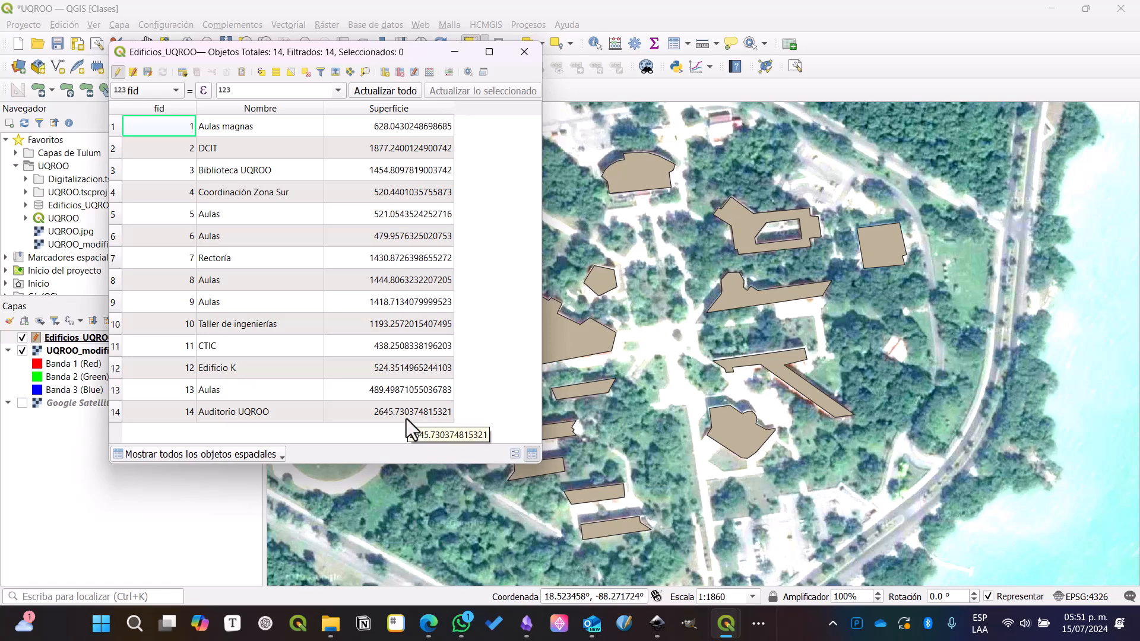
left_click(412, 108)
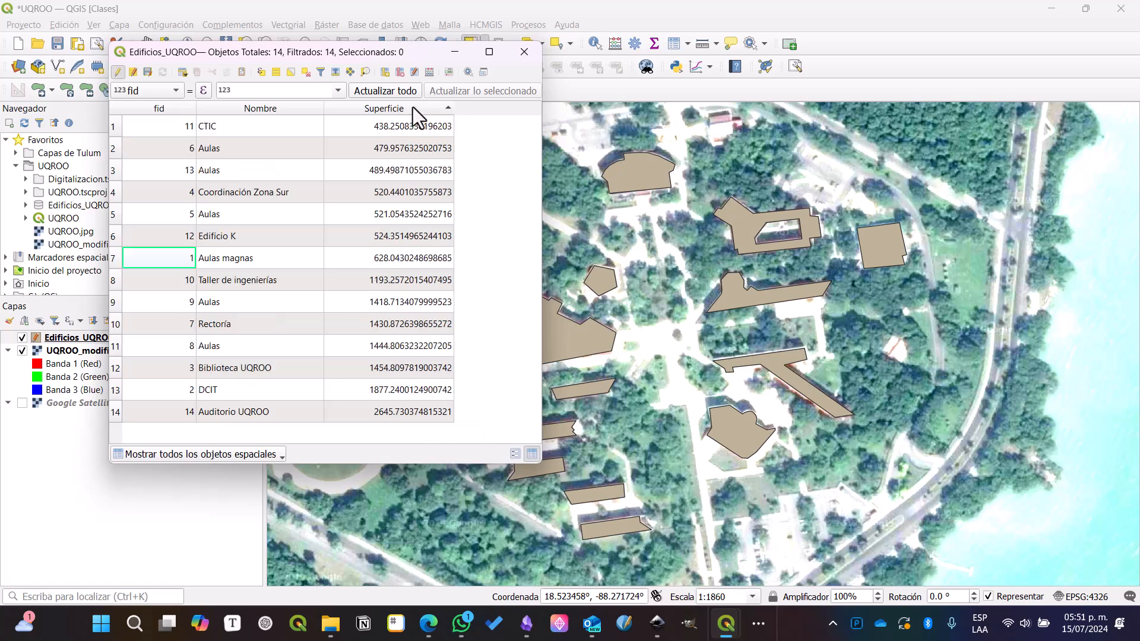
left_click(412, 107)
left_click(412, 107)
left_click(412, 107)
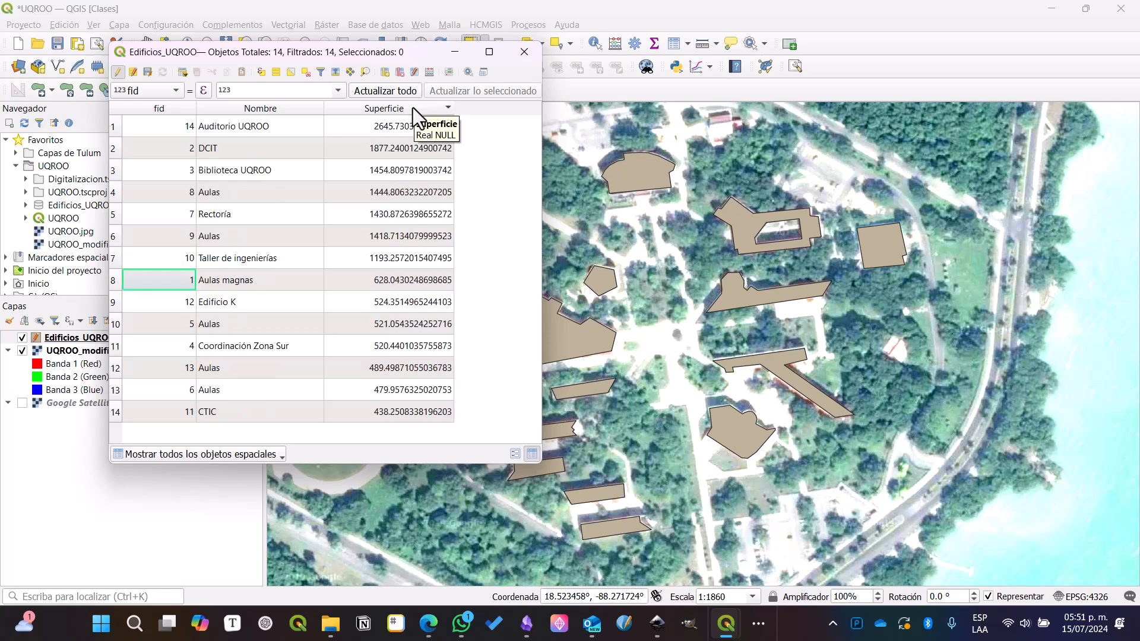
left_click(517, 60)
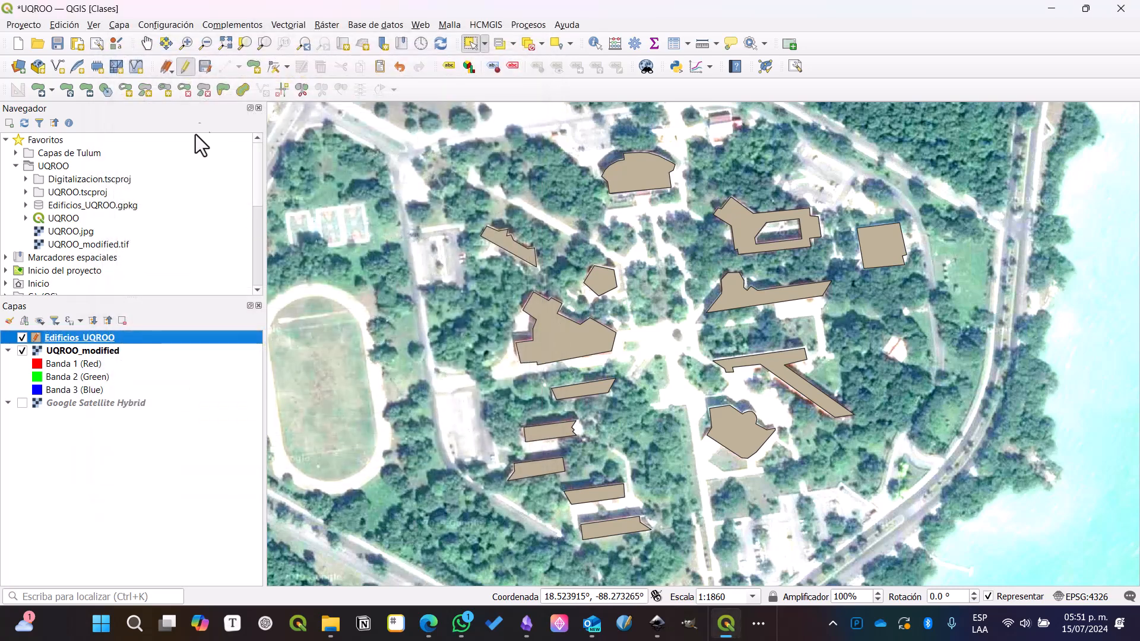
Step: Stop editing Edificios_UQROO while saving its changes, and save the UQROO project
left_click(191, 69)
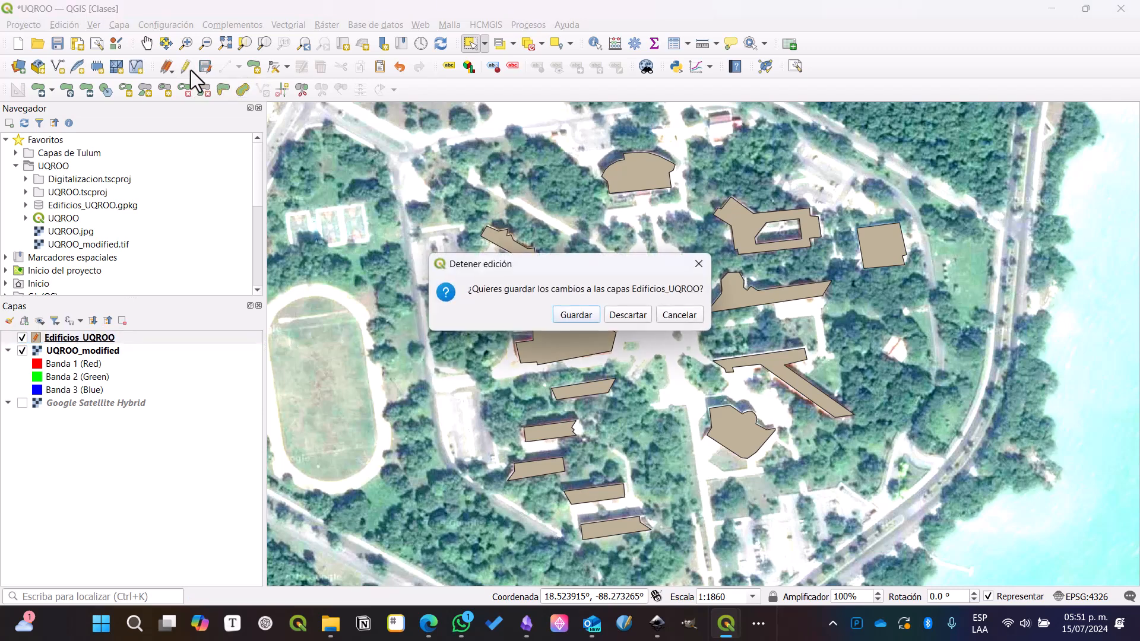
left_click(576, 316)
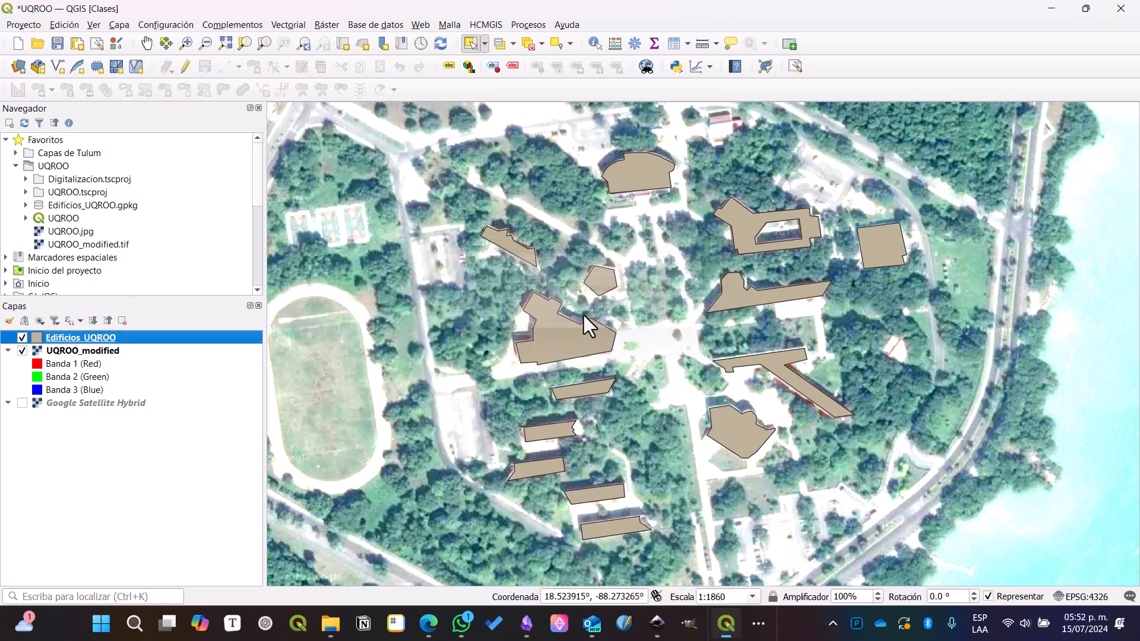
left_click(56, 45)
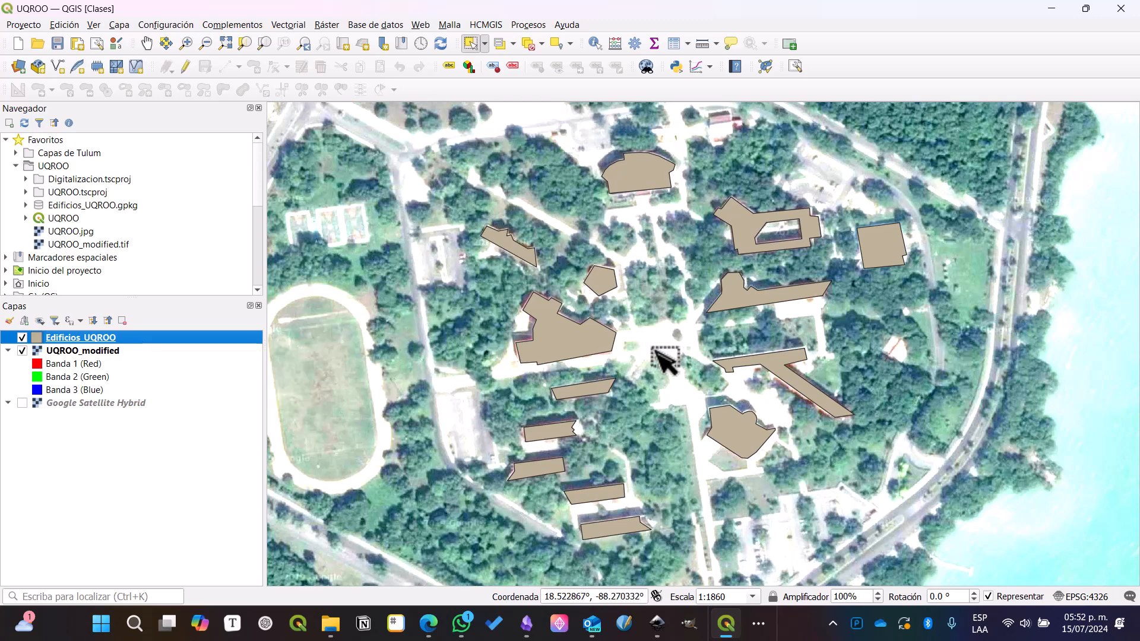
Step: Set the Edificios_UQROO layer's labelling to Etiquetas sencillas with Nombre as the label value
double_click(91, 339)
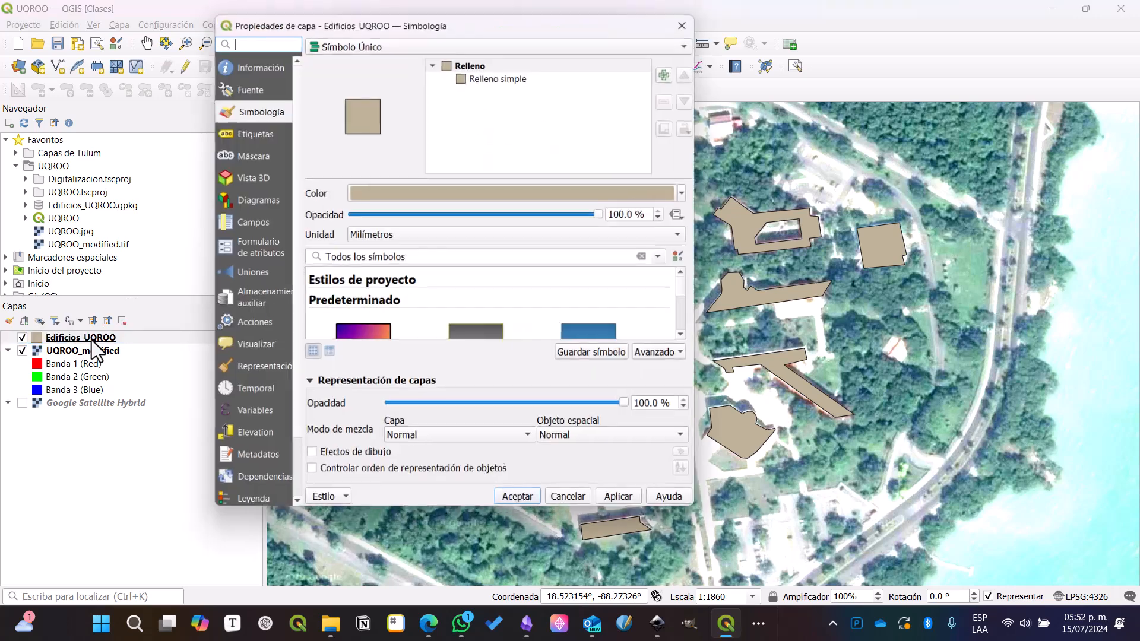
left_click(251, 133)
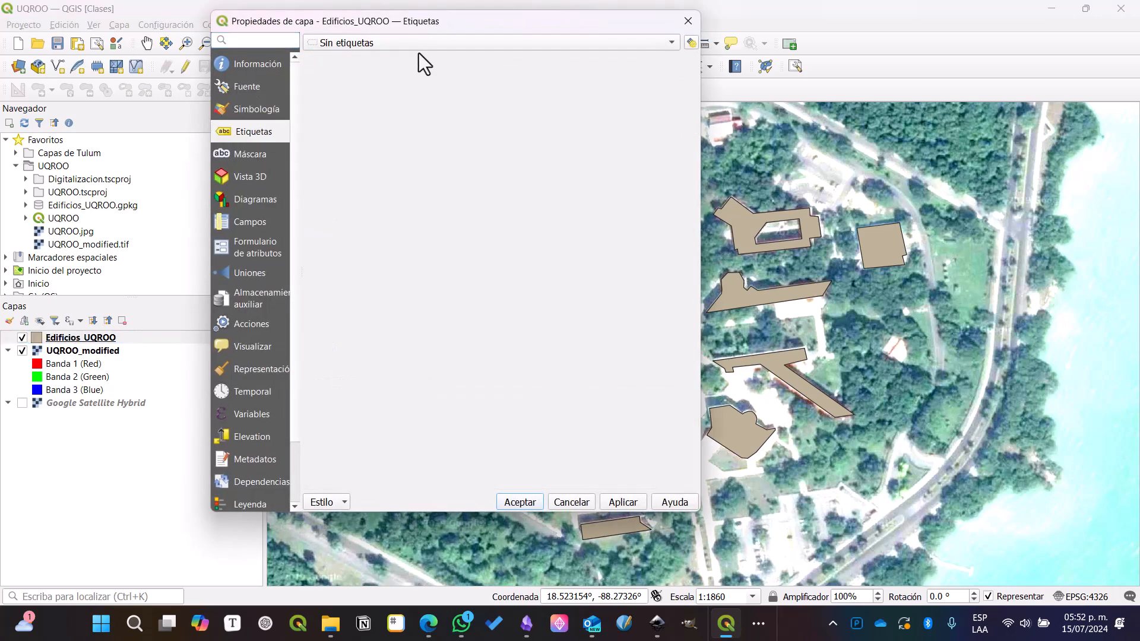
left_click(426, 43)
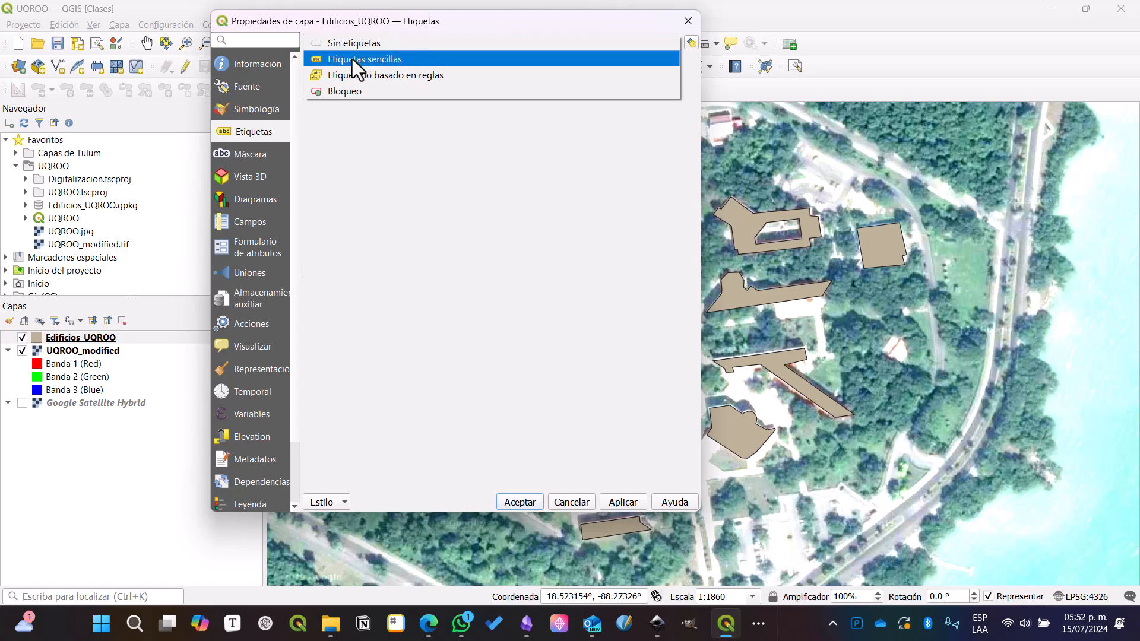
left_click(384, 58)
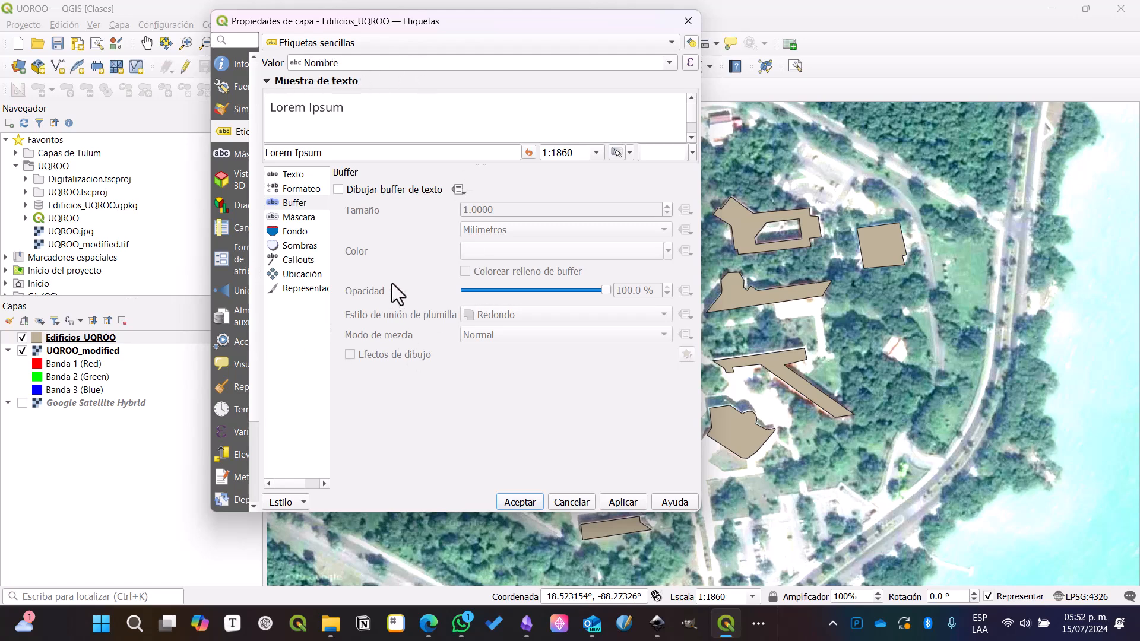
Step: Turn on the text buffer for the Edificios_UQROO labels and accept the layer properties
left_click(307, 176)
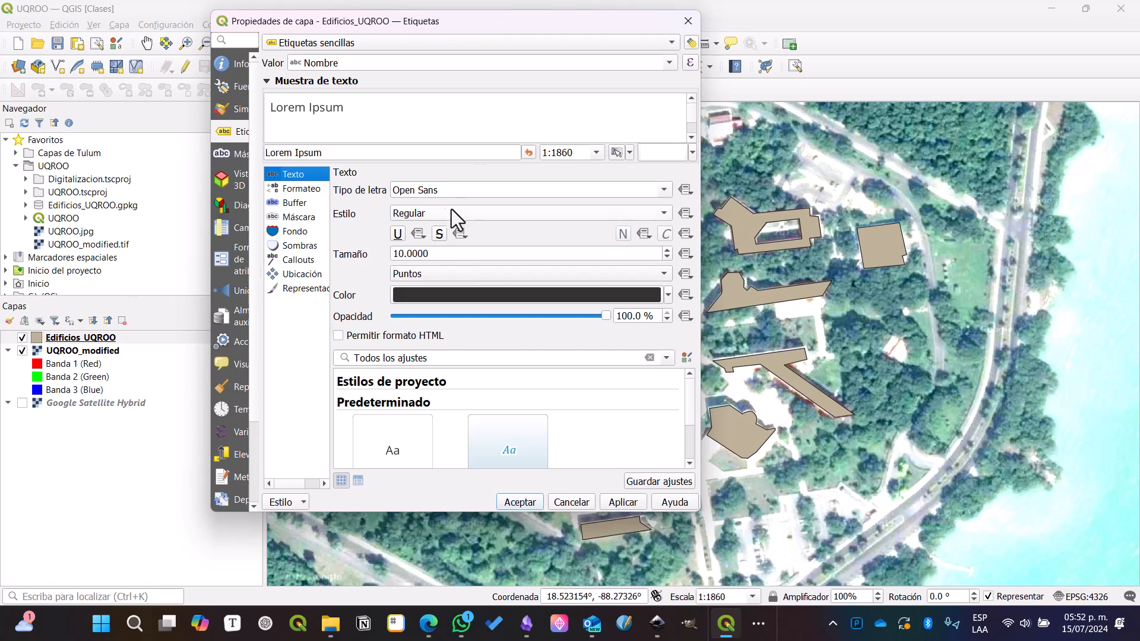
left_click(300, 204)
left_click(307, 175)
left_click(305, 201)
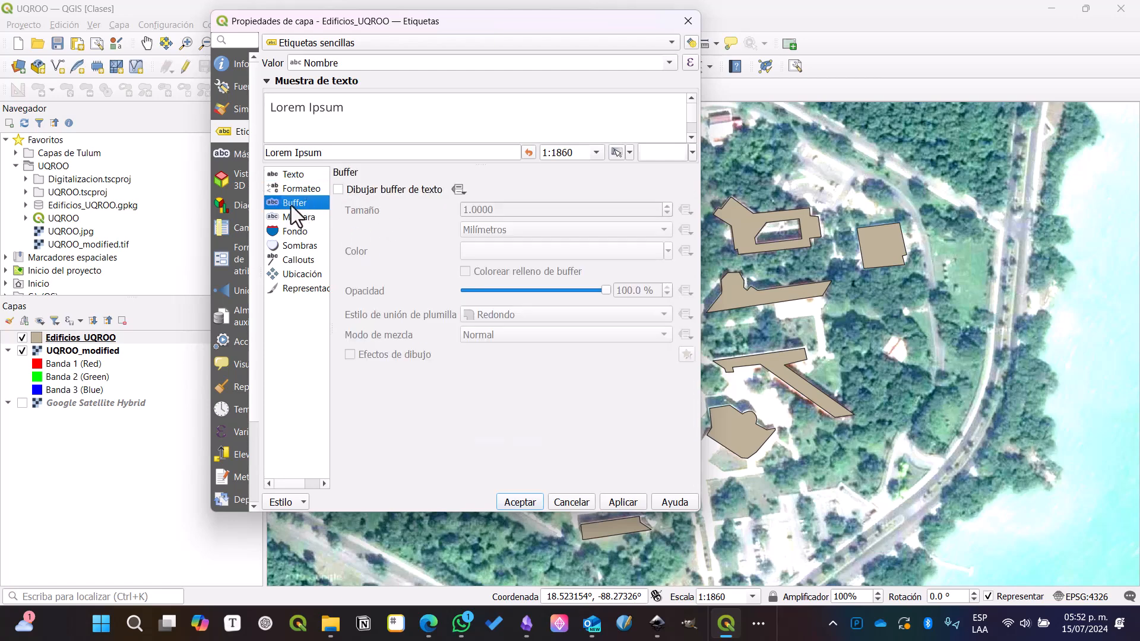
left_click(346, 190)
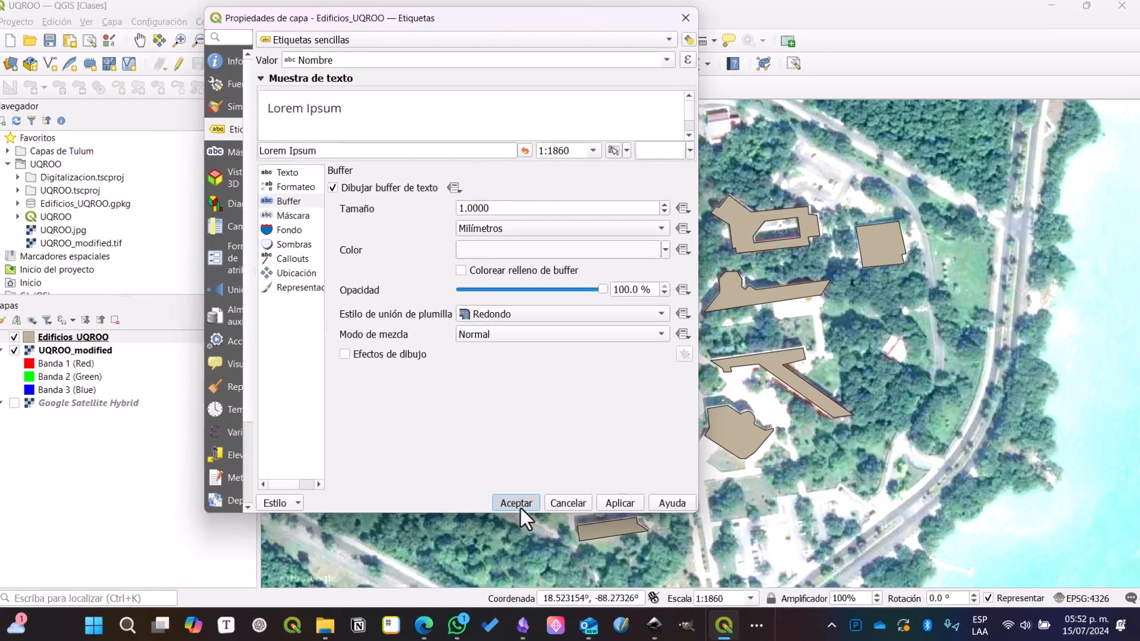
left_click(520, 502)
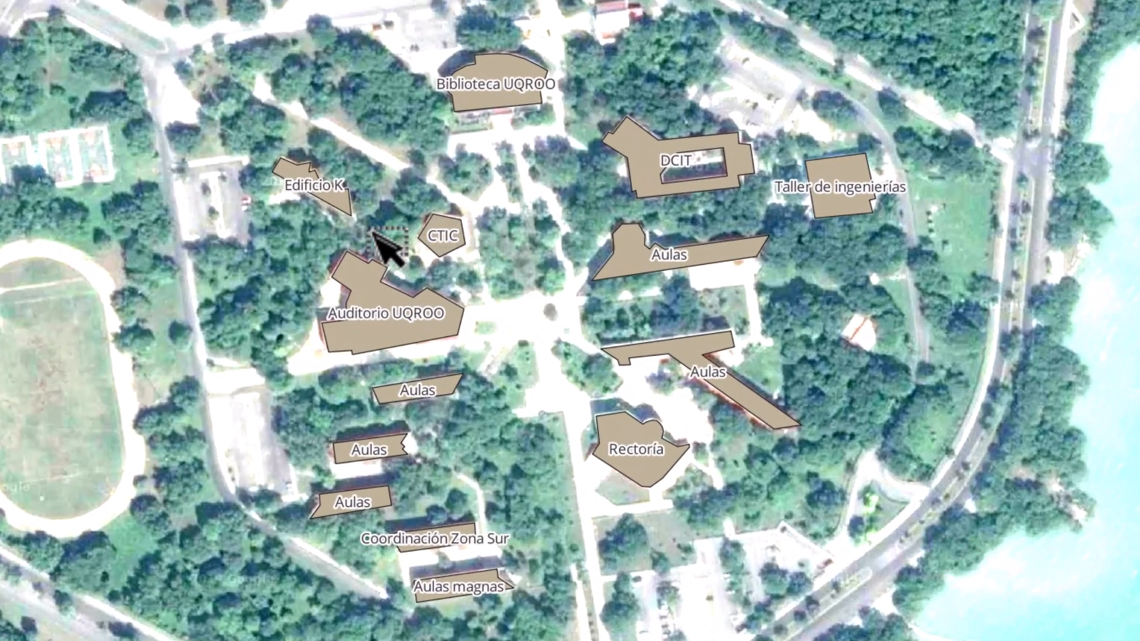
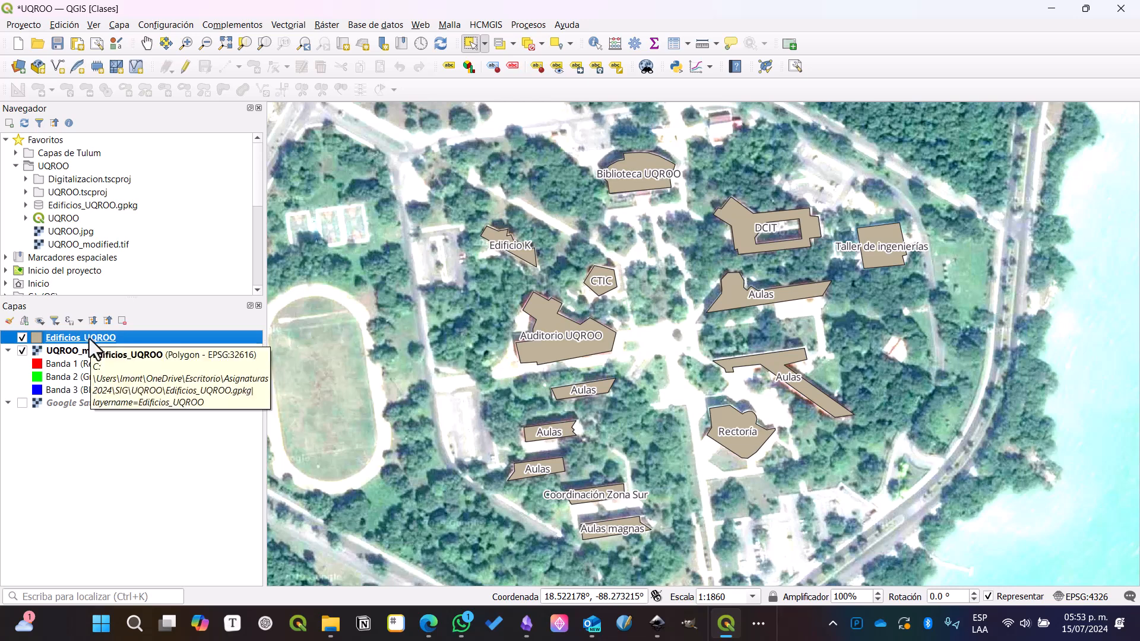
Step: Apply the gradient red fill symbol to the Edificios_UQROO layer and accept the layer properties
double_click(89, 339)
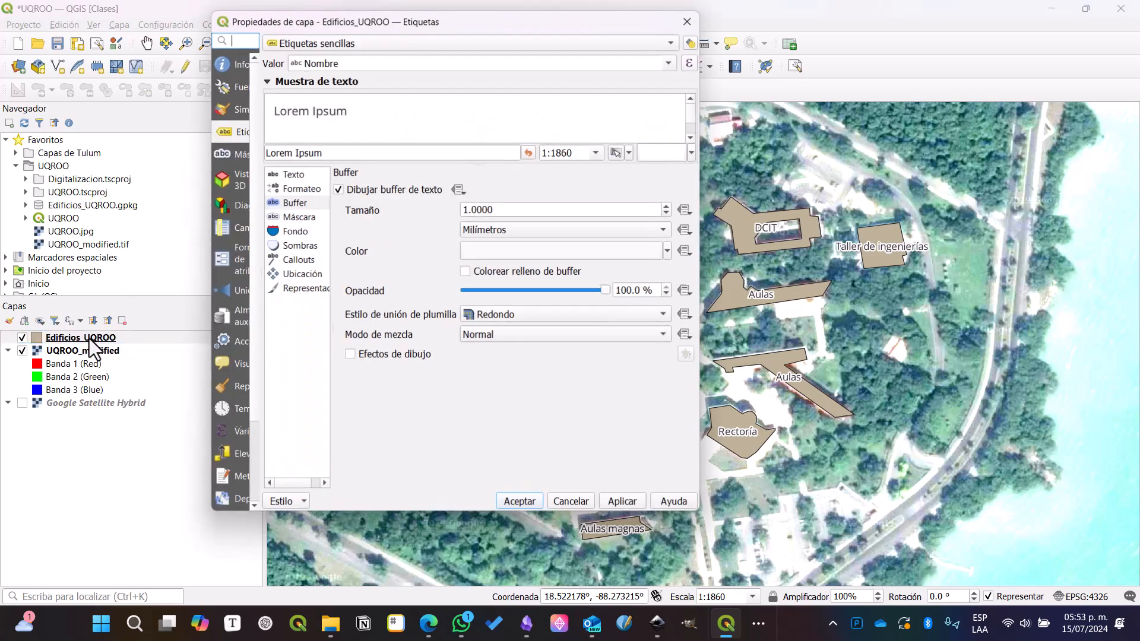
left_click(231, 108)
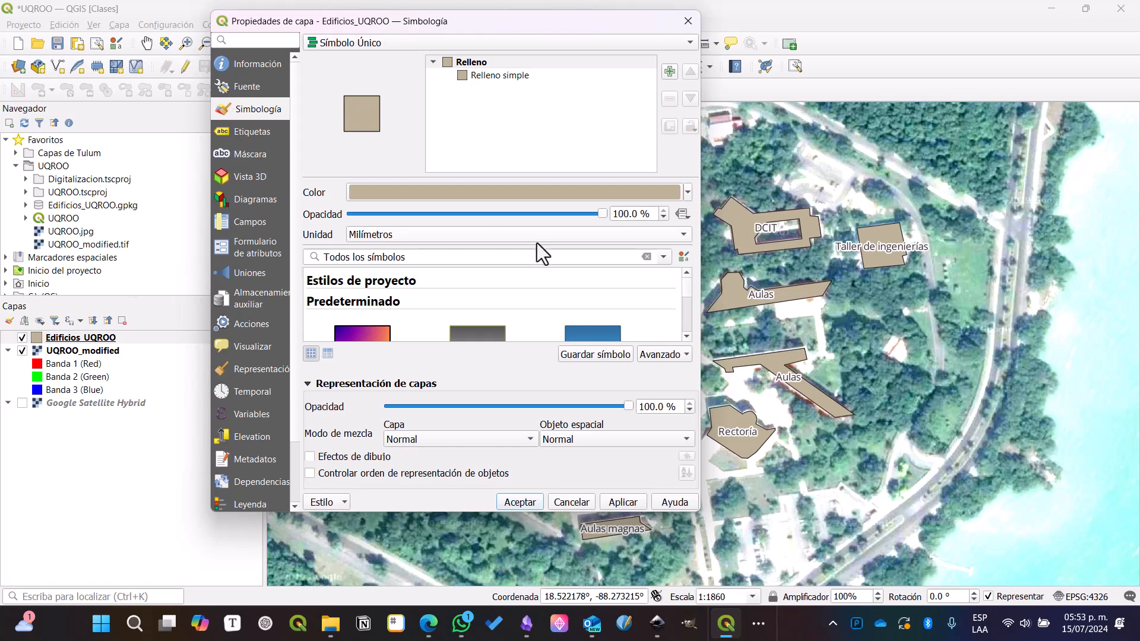
scroll(529, 311, "down", 4)
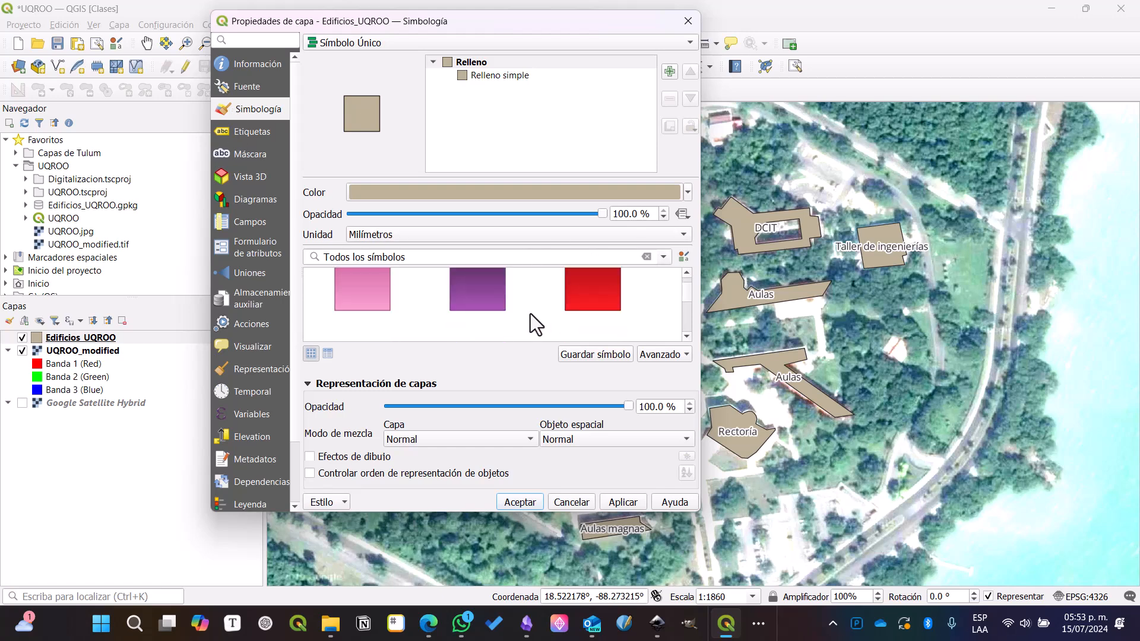
left_click(585, 298)
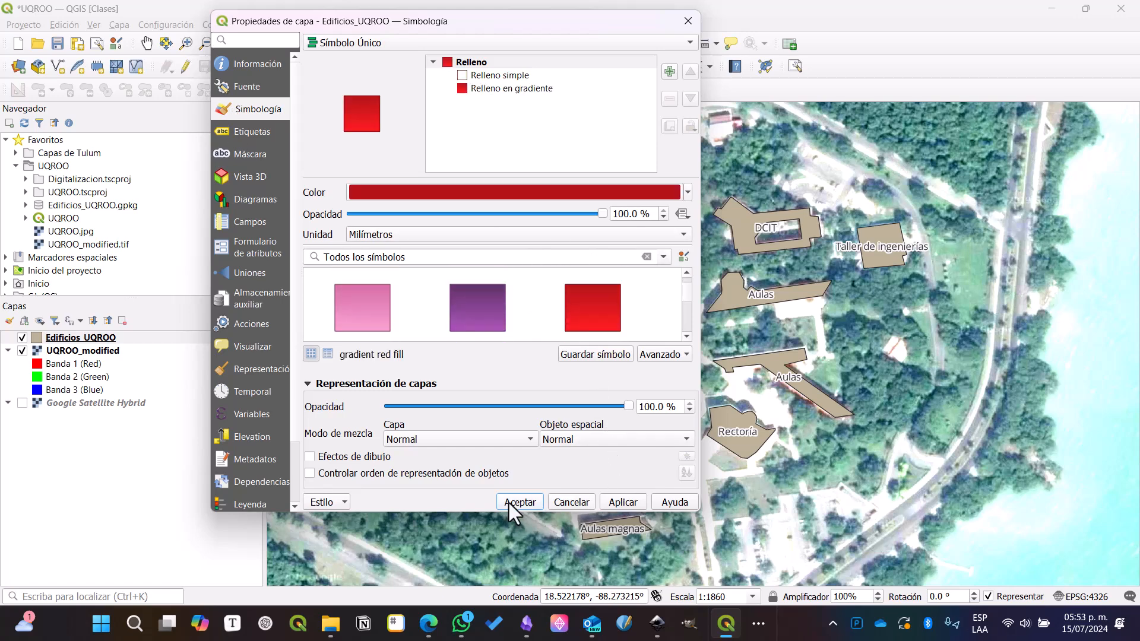
left_click(517, 501)
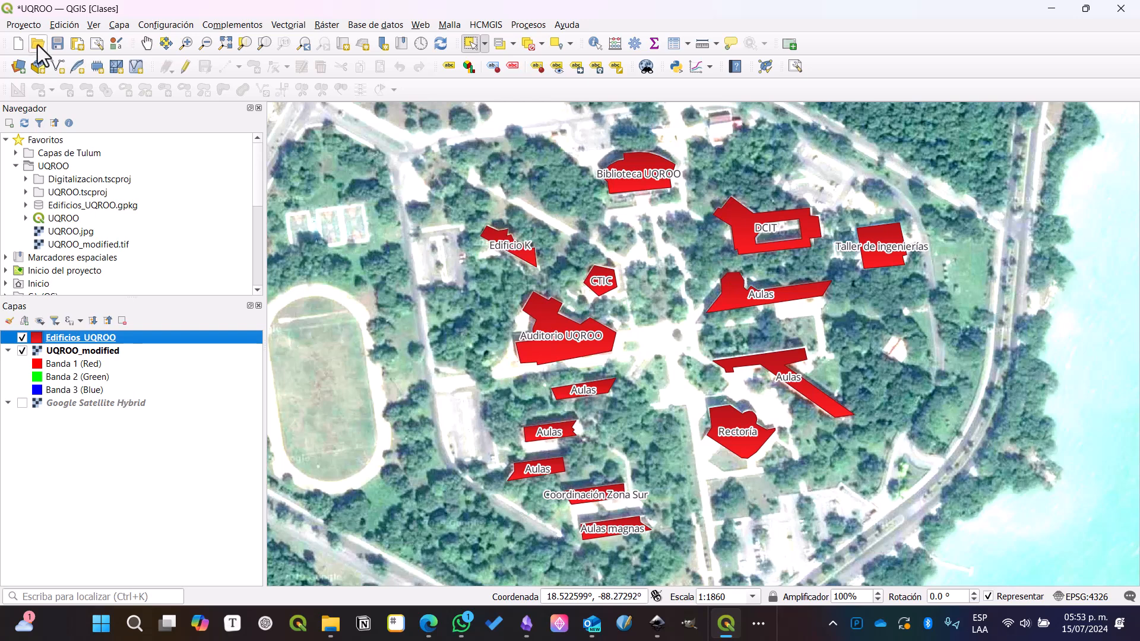
Step: Create a new print layout titled Mapa UQROO
left_click(34, 26)
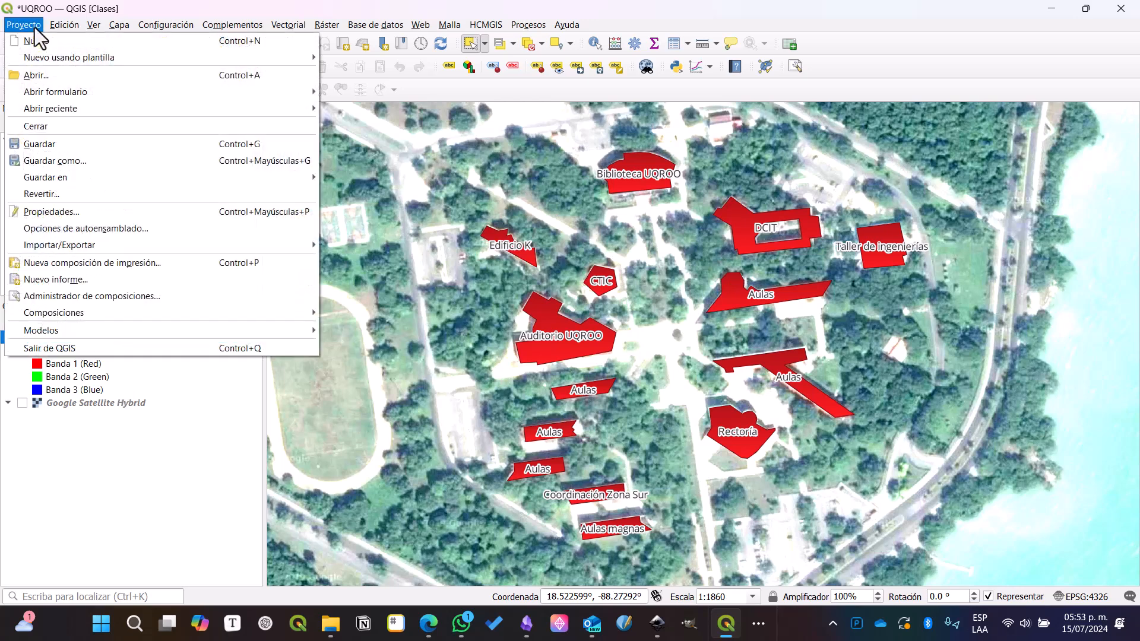
left_click(161, 266)
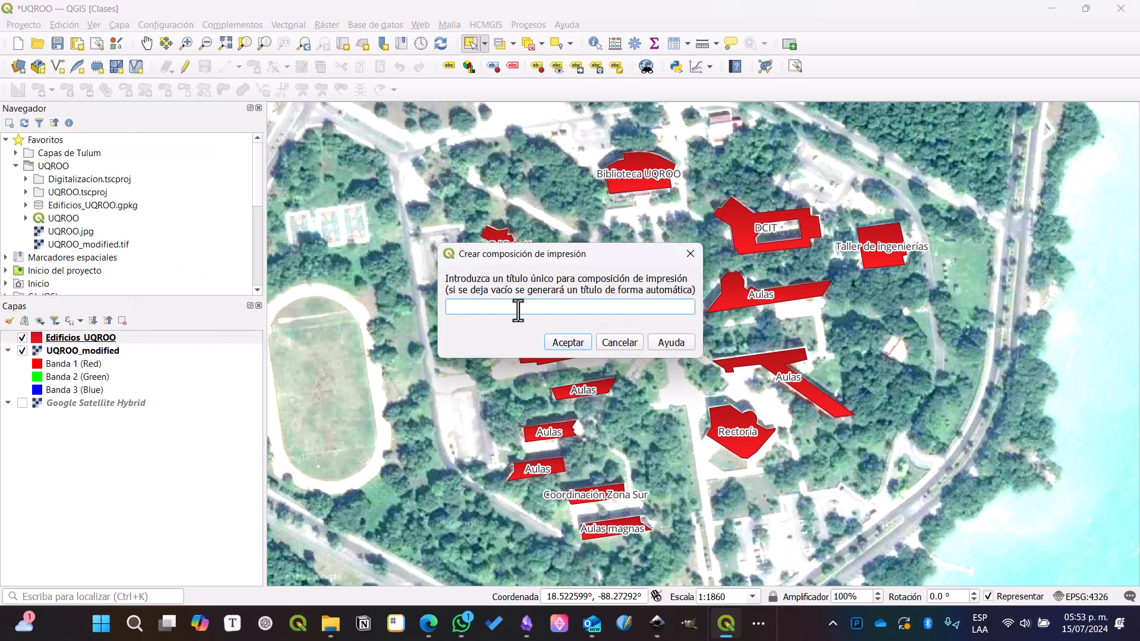
type("Mapa UQROO")
left_click(554, 343)
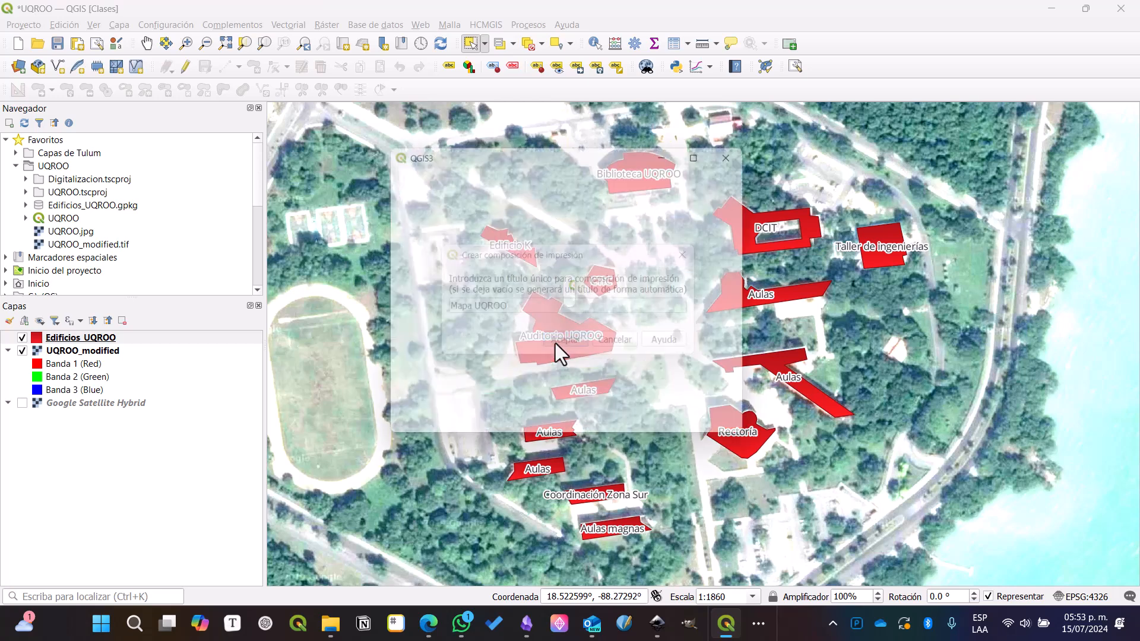
Step: Set the layout page size to A3 and add a map filling the page except for a narrow margin
left_click(544, 296)
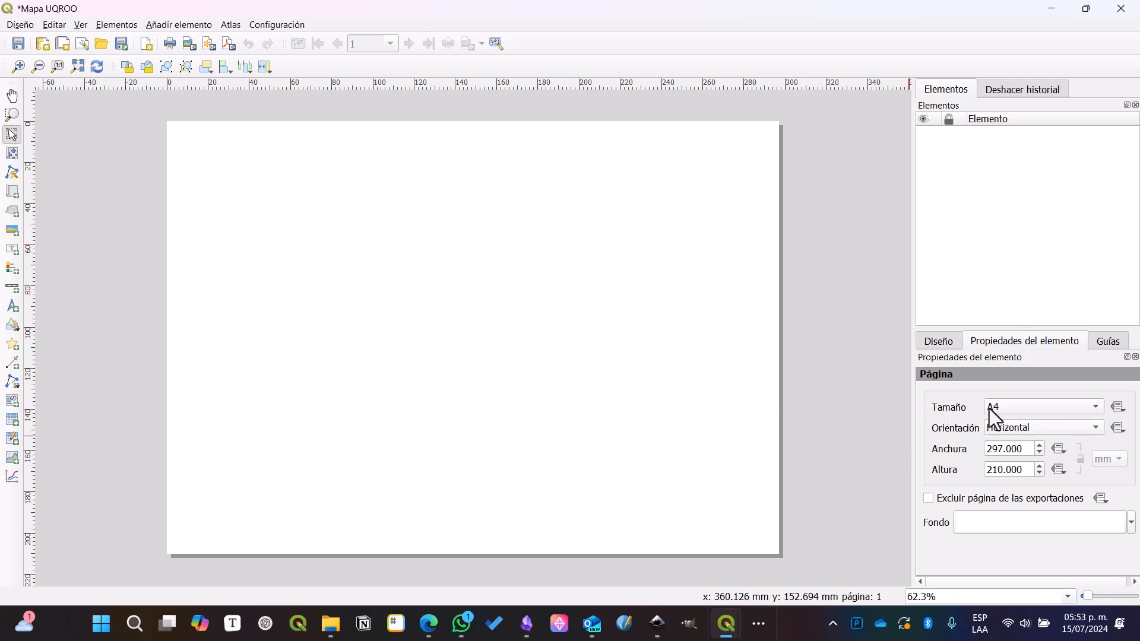
left_click(1060, 409)
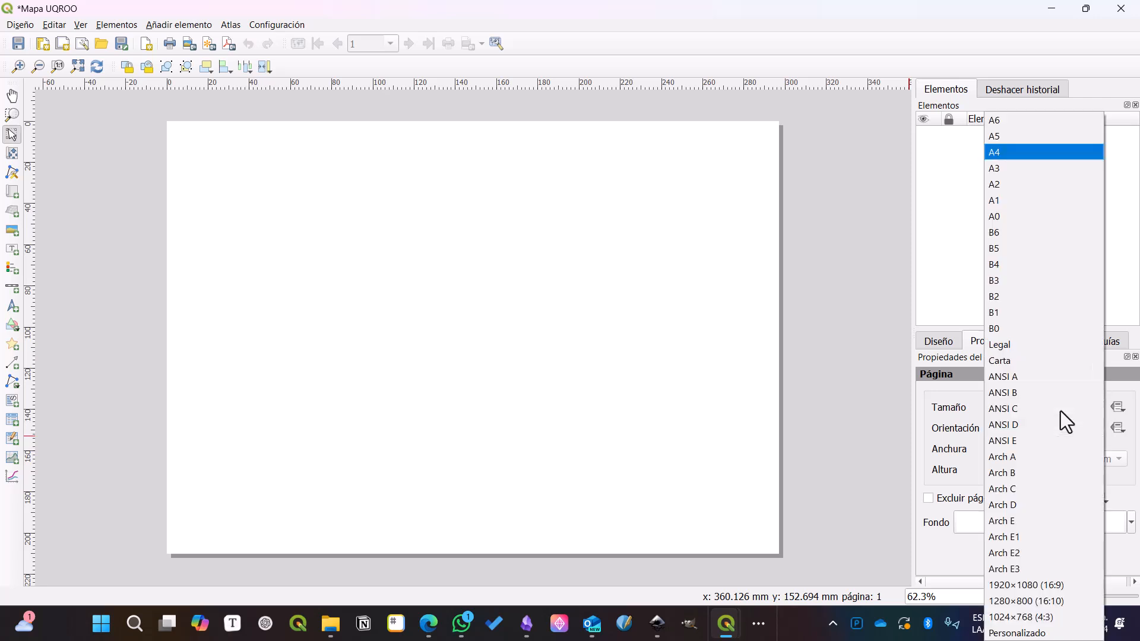
left_click(1007, 171)
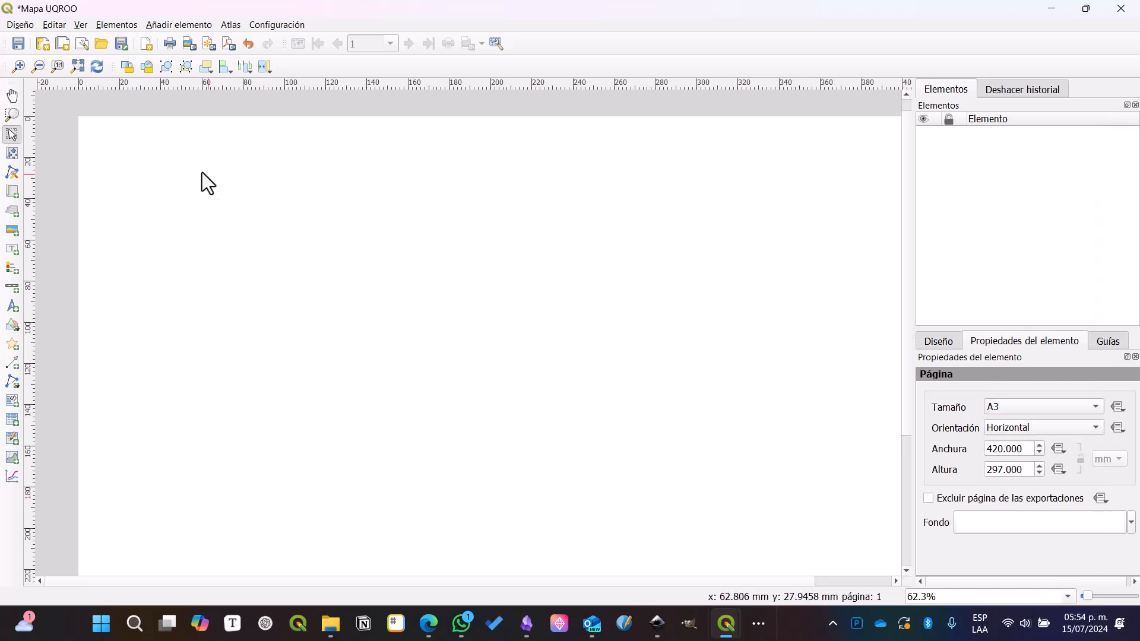
left_click(78, 66)
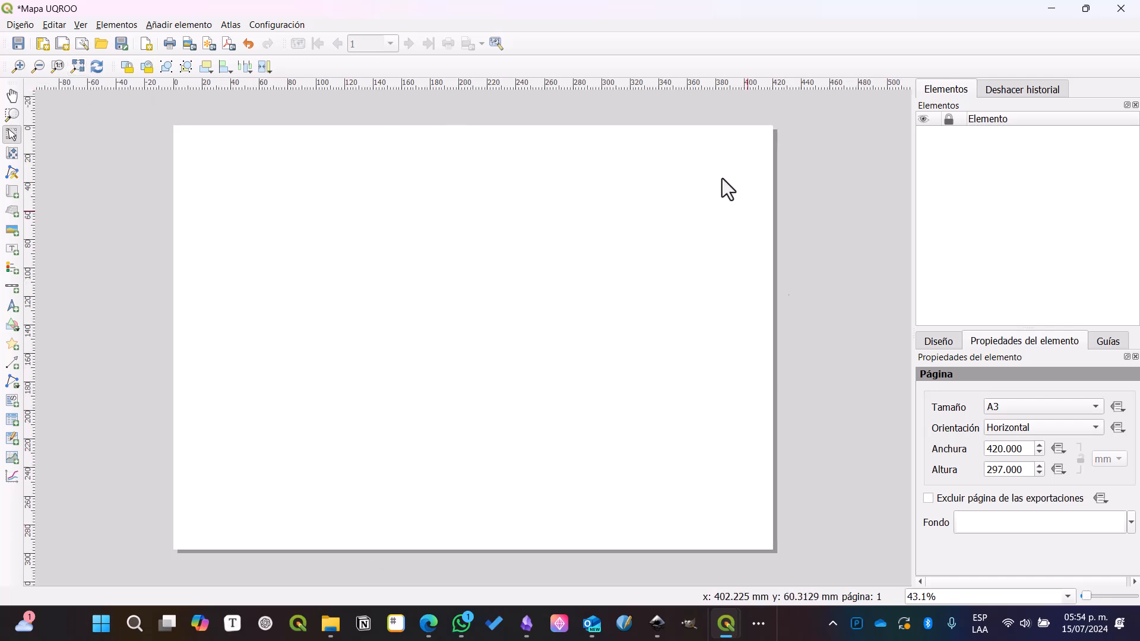
left_click(7, 190)
left_click_drag(181, 136, 764, 542)
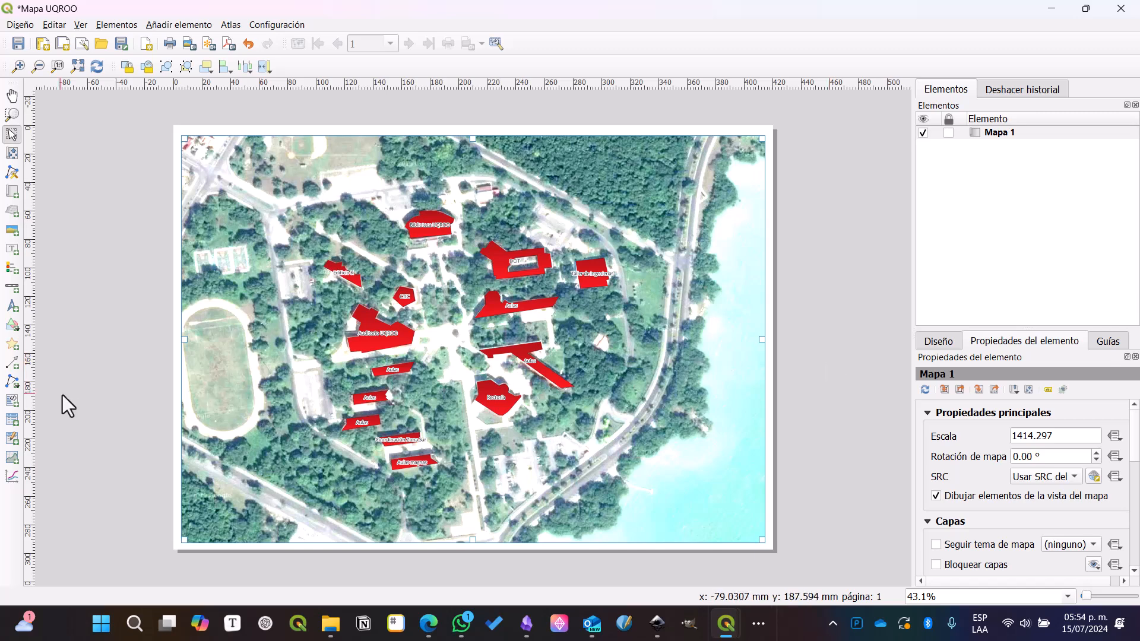
Step: Add a text label in the map's upper-left corner and give it a background and a frame
left_click(12, 249)
left_click_drag(196, 148, 351, 209)
scroll(1131, 532, "down", 2)
scroll(1014, 555, "down", 3)
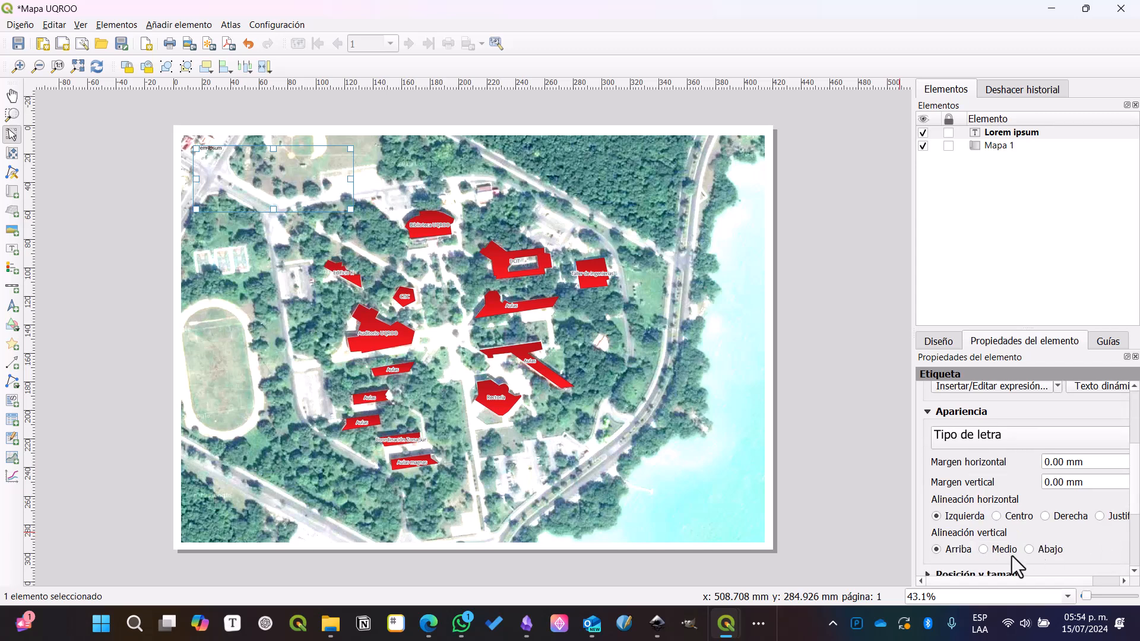
scroll(1017, 555, "down", 5)
left_click(939, 487)
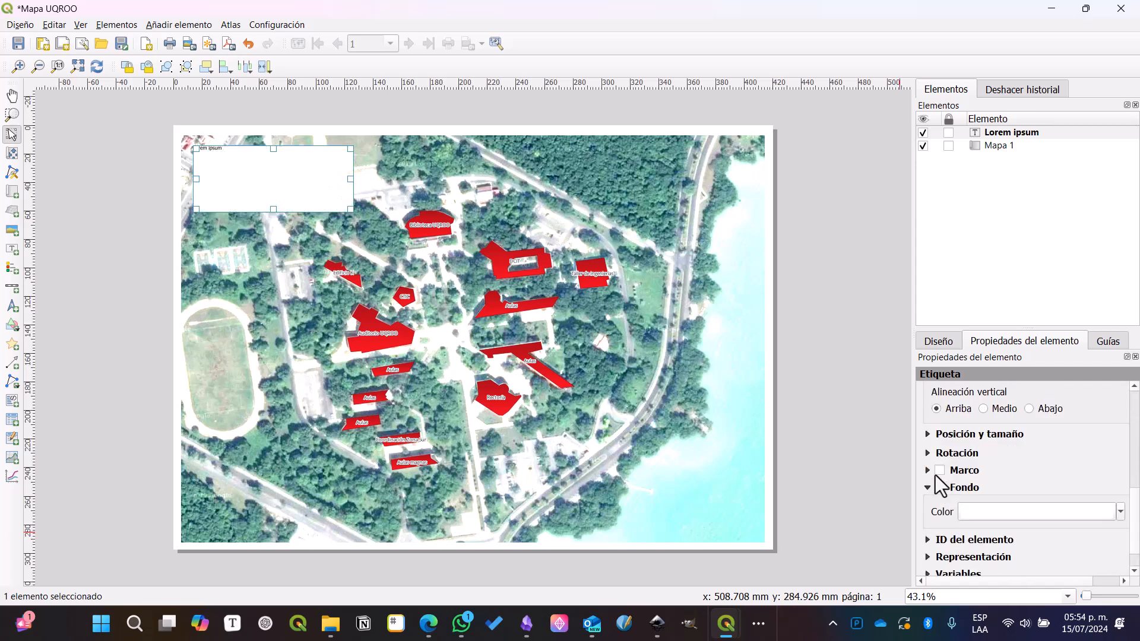
left_click(939, 470)
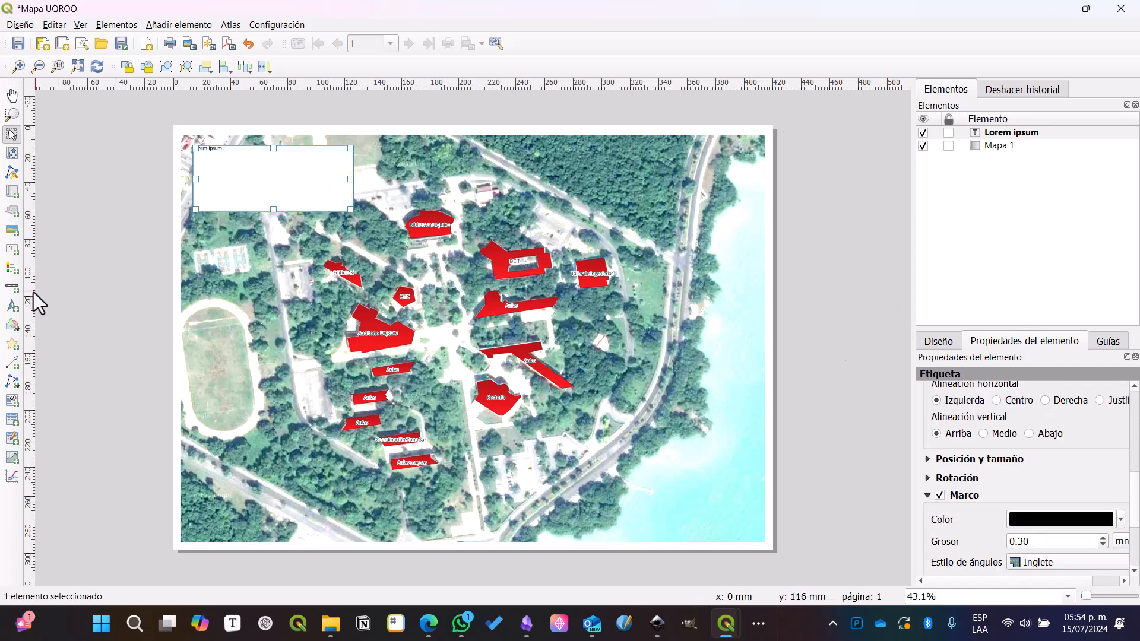
Step: Add a legend in the upper-right part of the map and a north arrow in its lower-right corner
left_click(11, 267)
left_click_drag(644, 179, 759, 332)
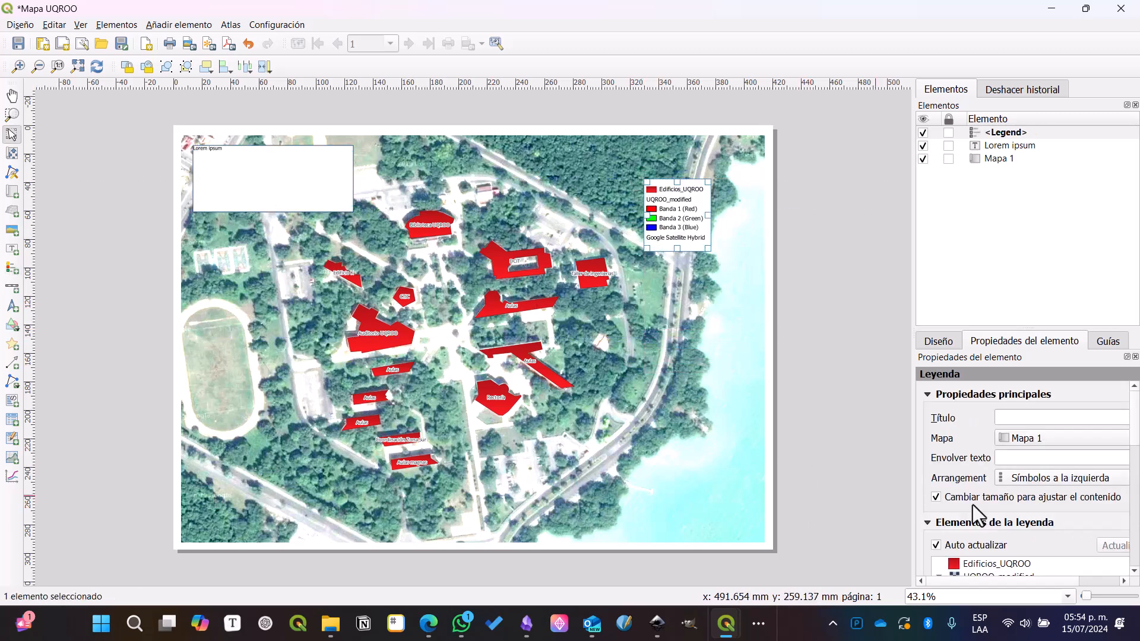
left_click(12, 305)
left_click_drag(698, 489, 753, 536)
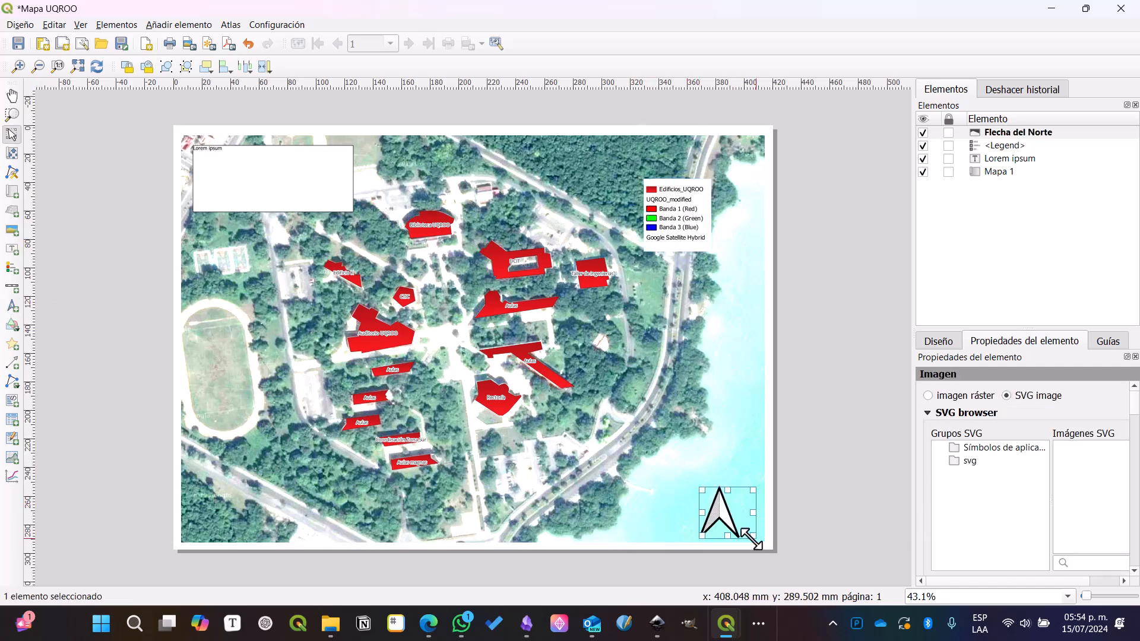
Step: Add a scale bar just above the north arrow and deselect it
left_click(12, 287)
left_click_drag(673, 456, 715, 460)
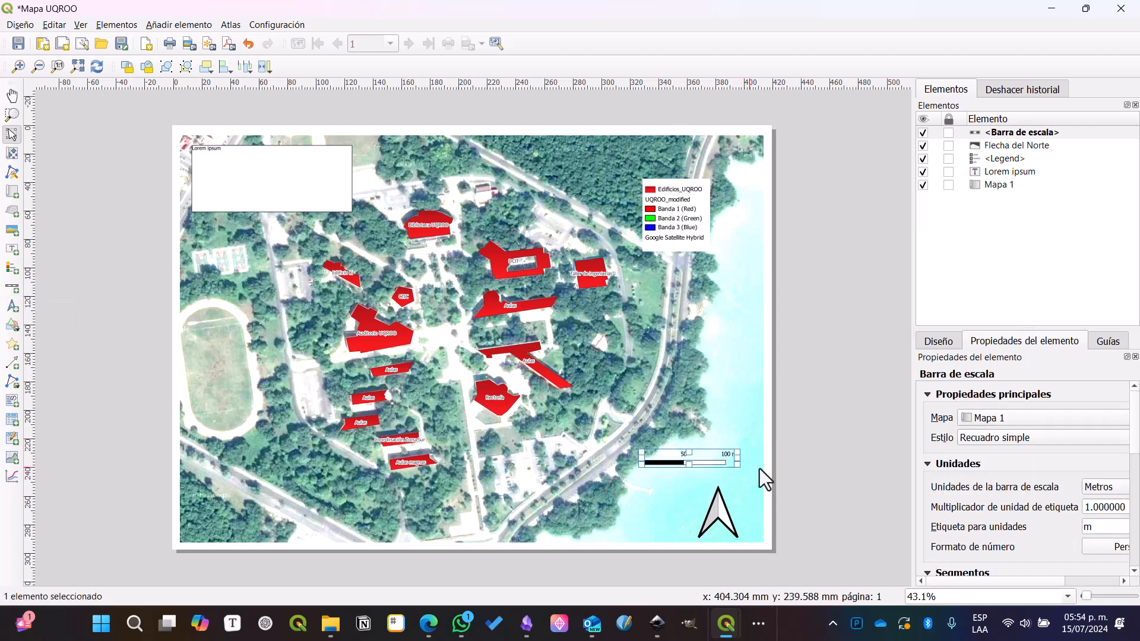
left_click(811, 423)
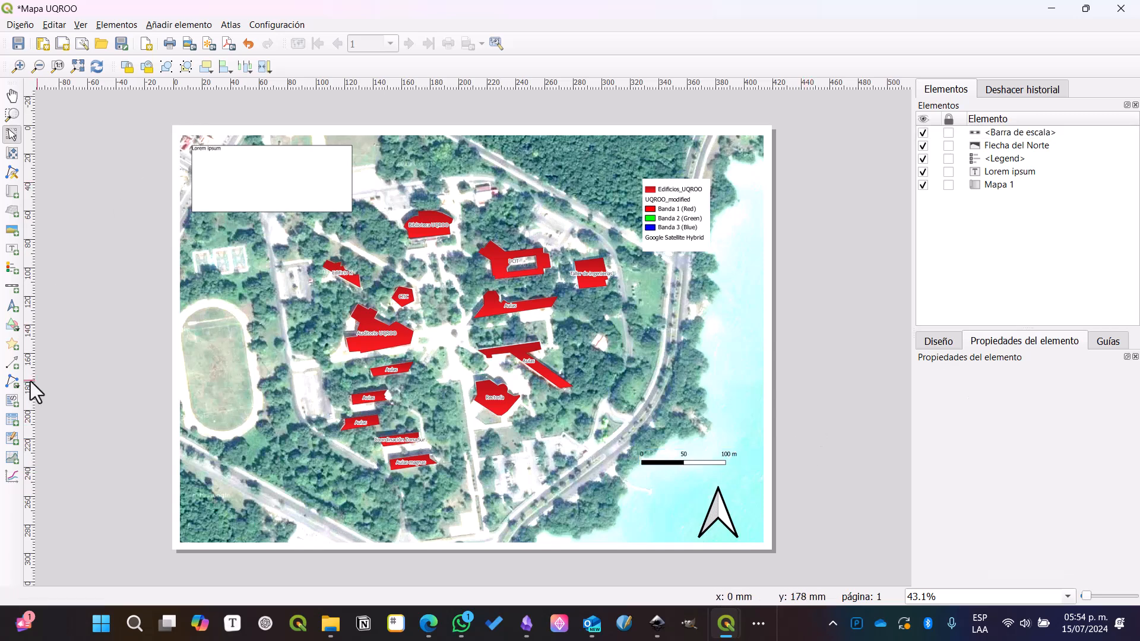
Step: Add a second text label in the map's lower-left corner and give it a frame and a background
left_click(12, 249)
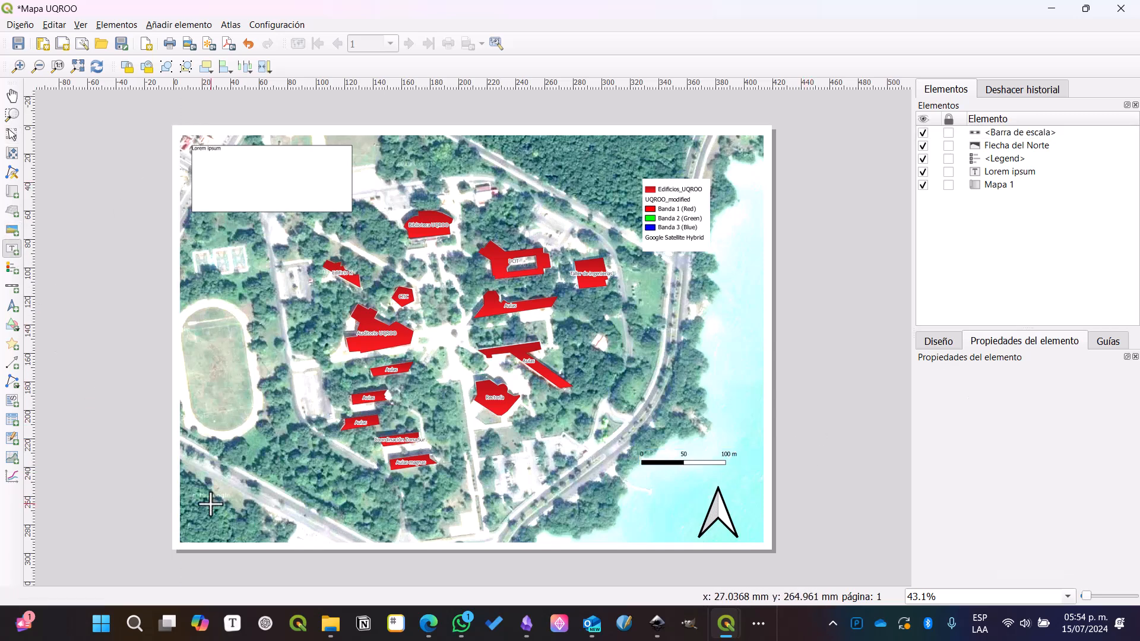
mouse_move(196, 482)
left_mouse_down()
mouse_move(275, 528)
mouse_move(350, 526)
left_mouse_up()
scroll(1038, 564, "down", 2)
scroll(1038, 564, "down", 4)
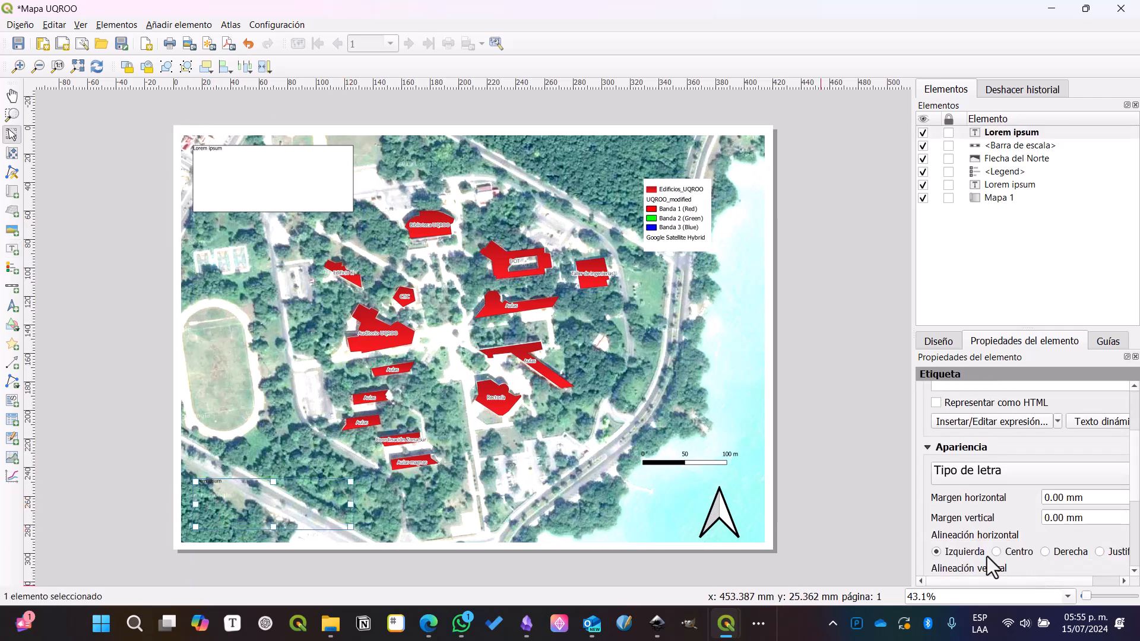
left_click(956, 540)
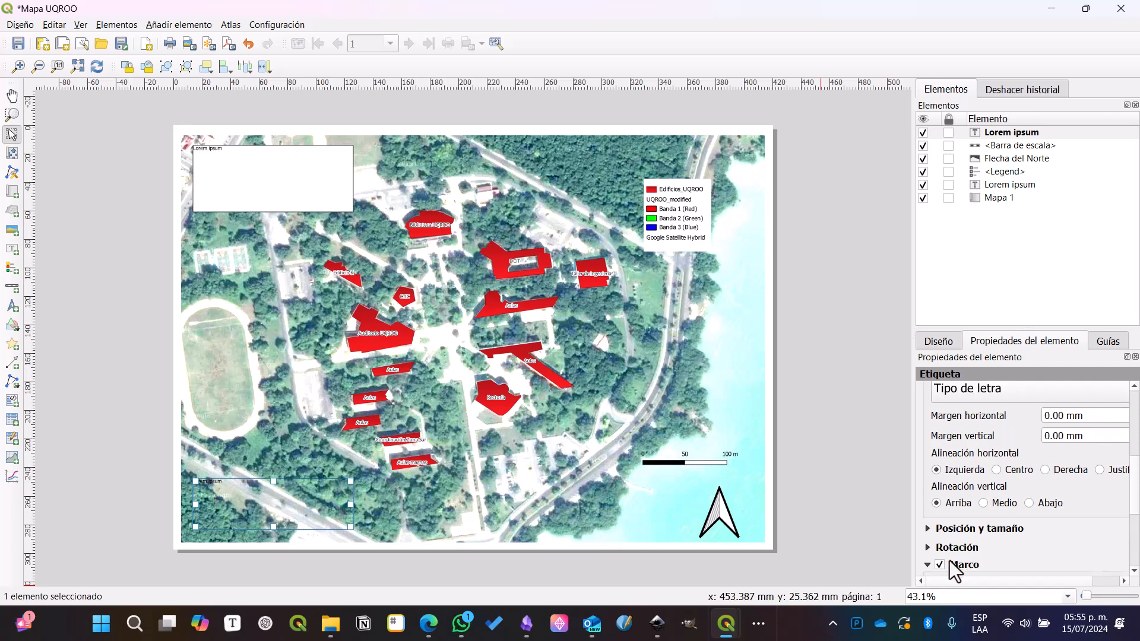
scroll(980, 556, "down", 5)
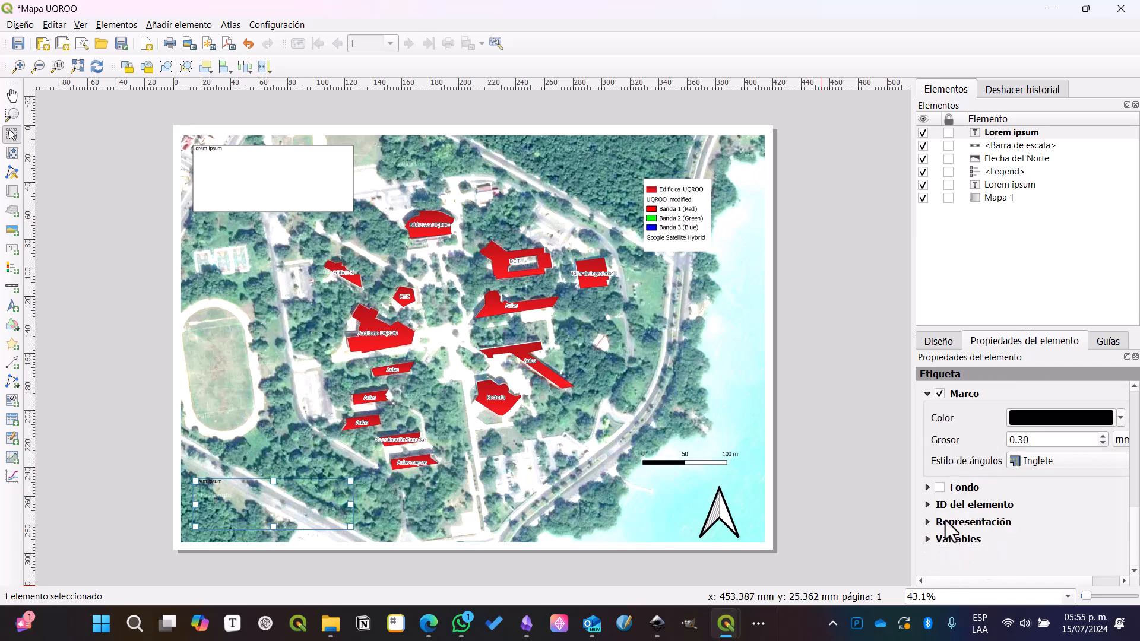
left_click(940, 488)
Step: Set the font size of the lower-left label to 27 points
scroll(1012, 527, "up", 4)
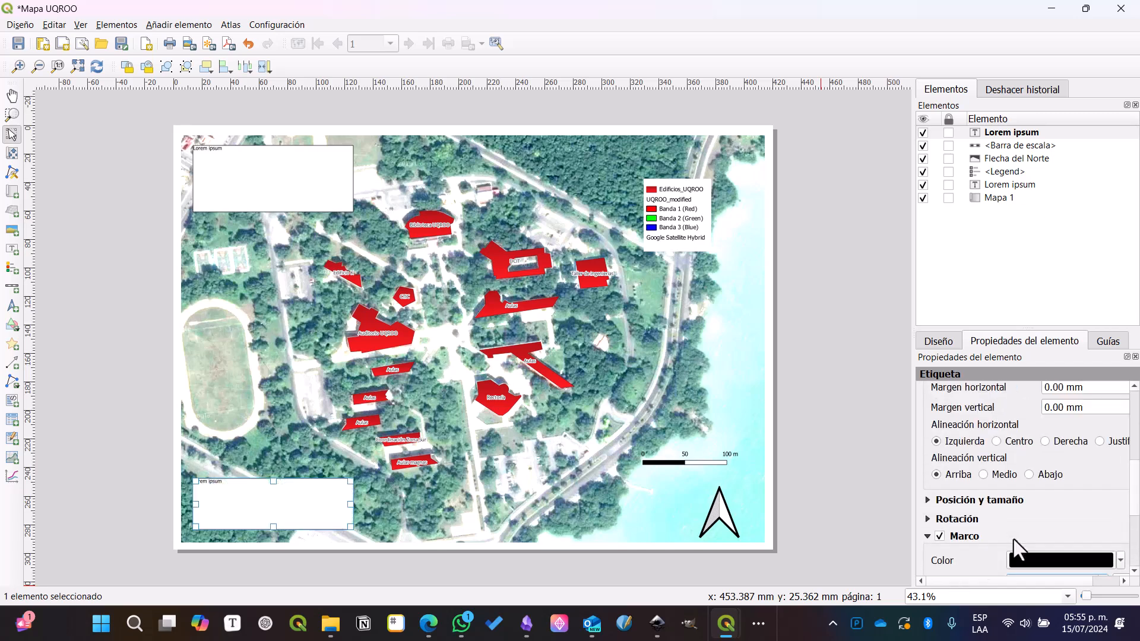
scroll(1002, 538, "up", 2)
left_click(986, 504)
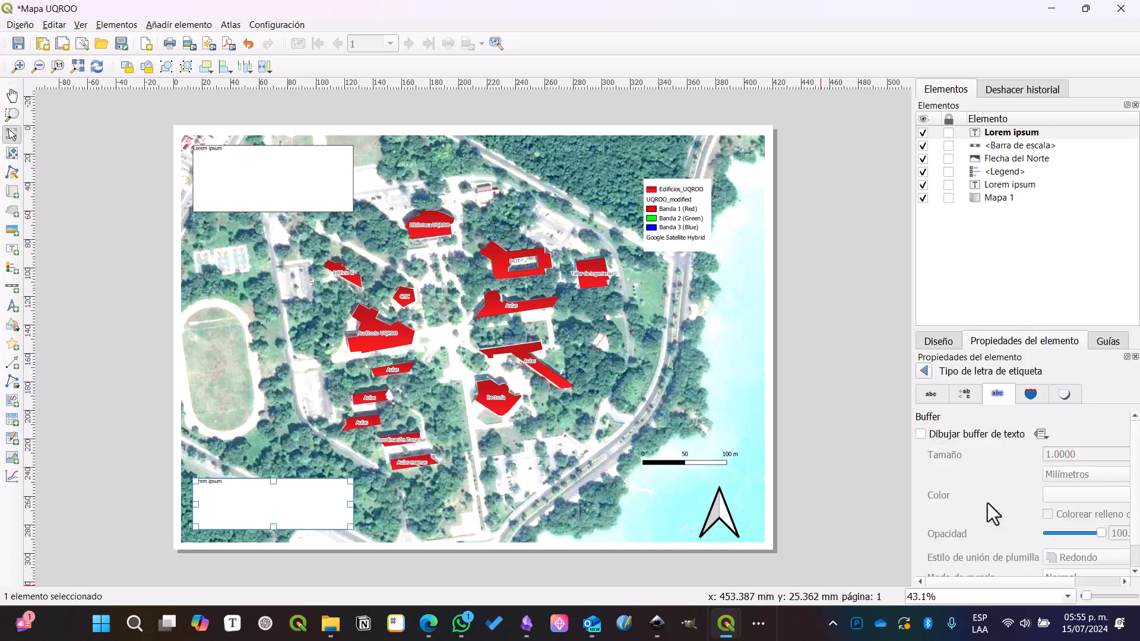
left_click(930, 394)
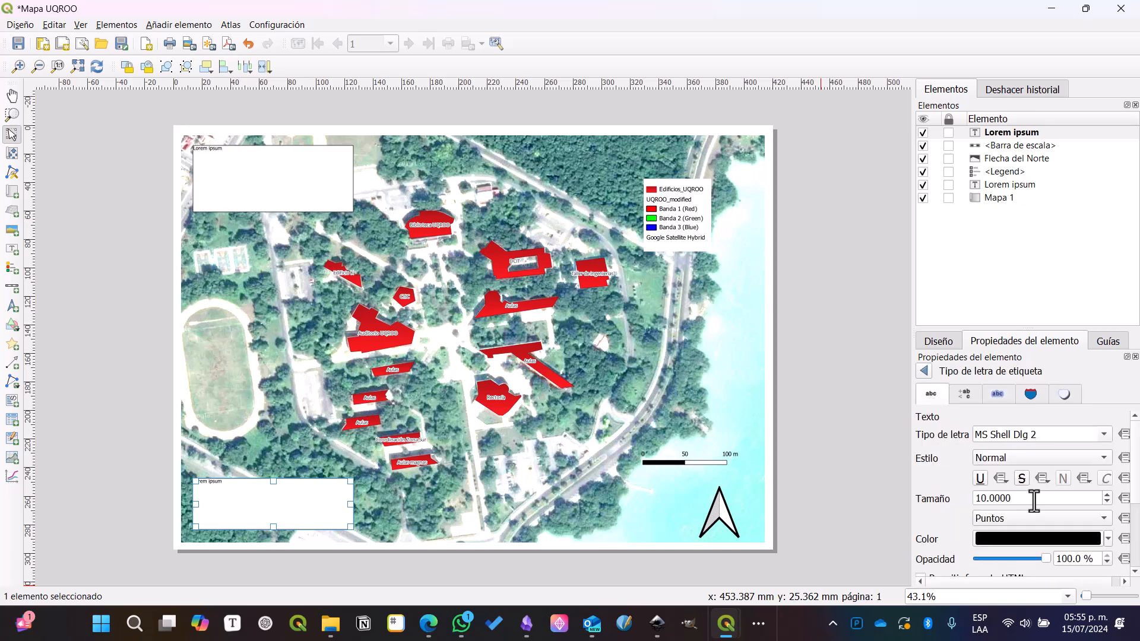
scroll(1033, 498, "up", 4)
scroll(1033, 498, "up", 13)
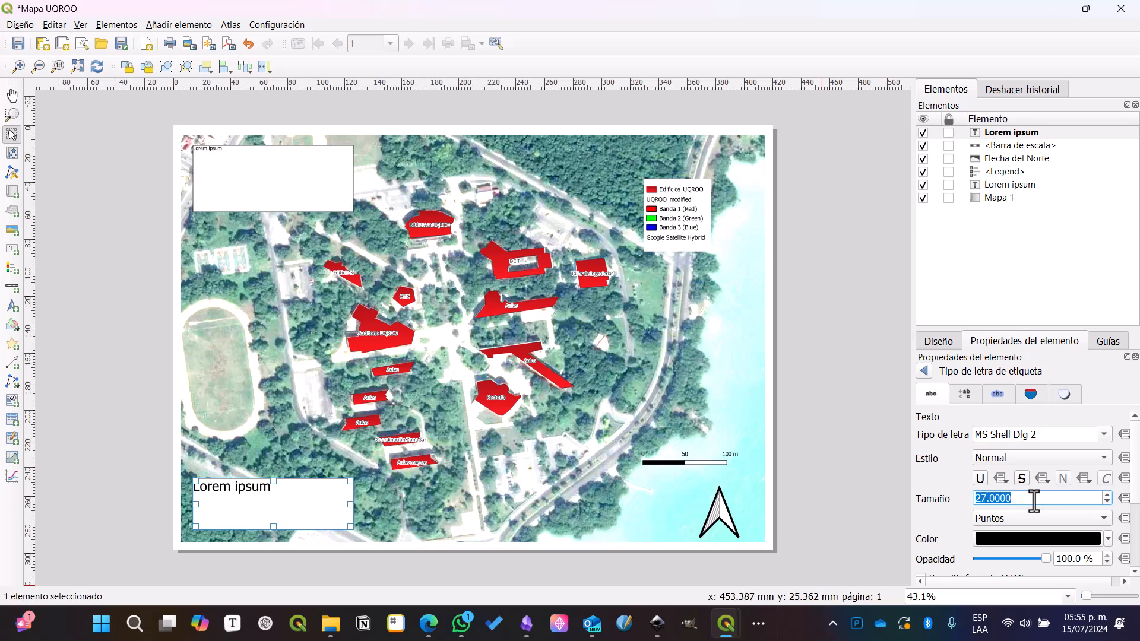
left_click(924, 371)
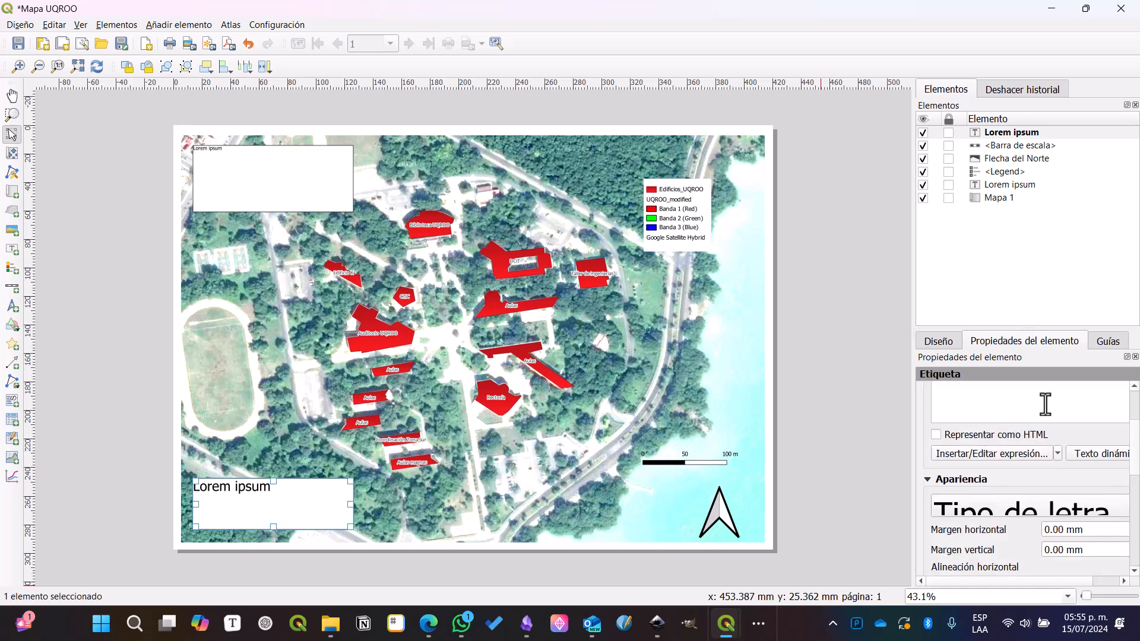
Step: Replace the placeholder text of the lower-left label with "Fotografia aérea de 2015"
scroll(1043, 399, "up", 3)
triple_click(961, 420)
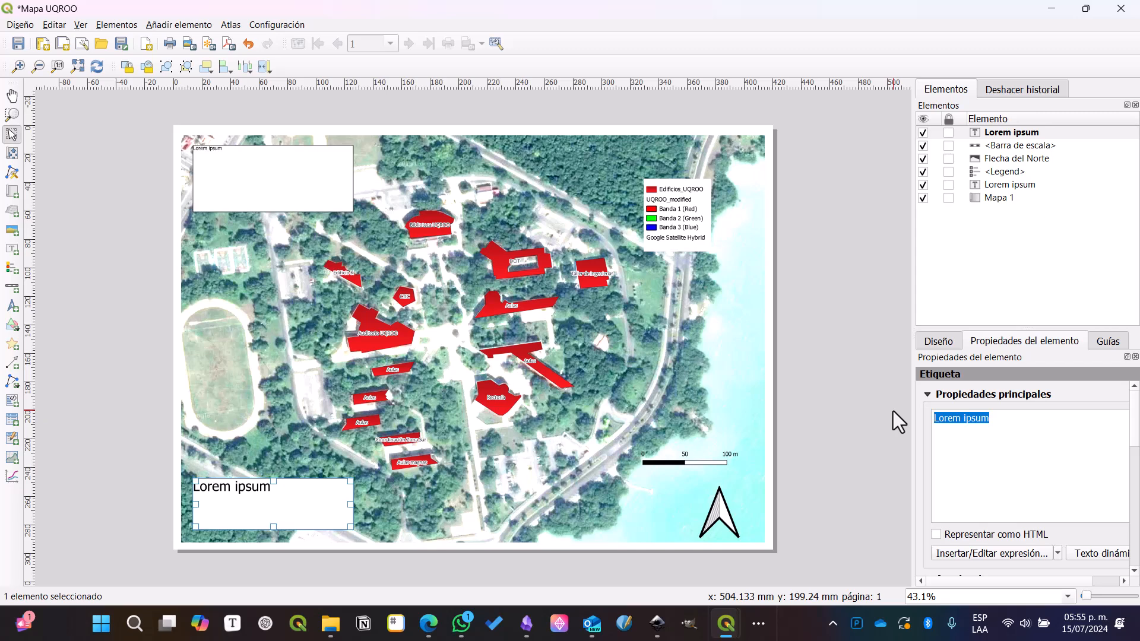
type("Fotogra")
type("fia aér")
type("an")
key("BackSpace")
key("BackSpace")
type("ea n")
key("BackSpace")
type("de 20")
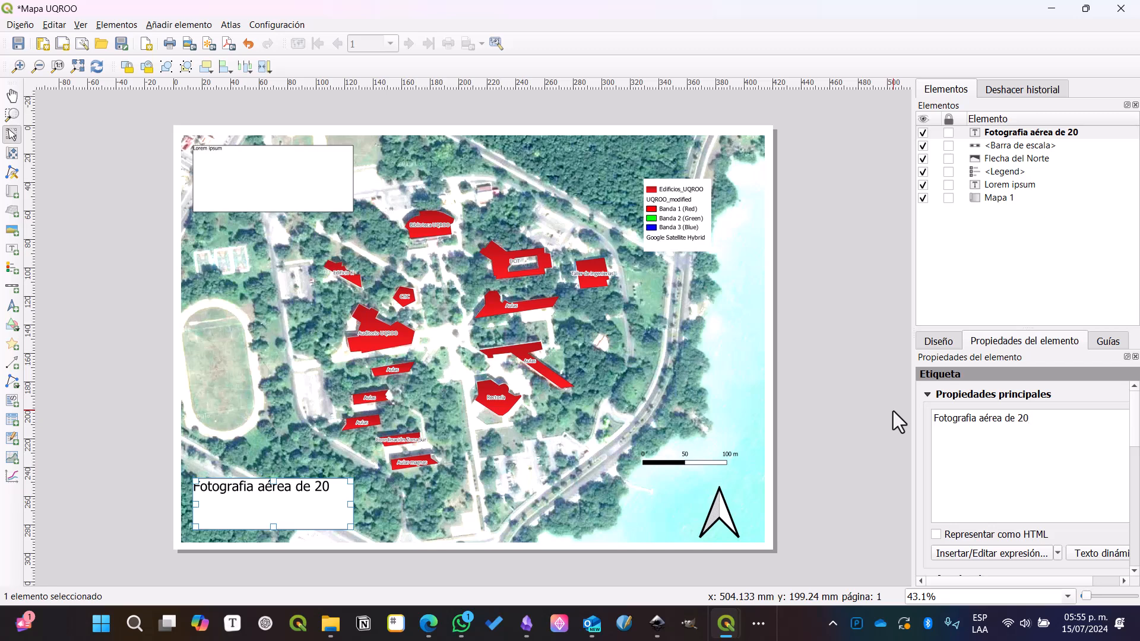
type("15")
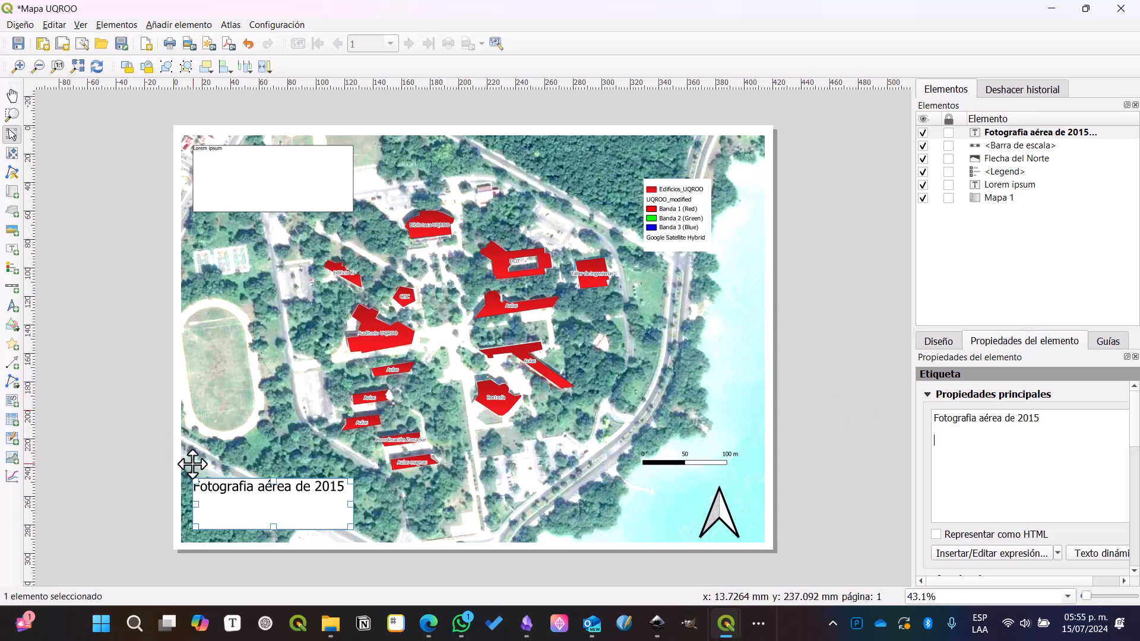
Step: Add the line "UTM Zona 16" to the lower-left label, separated by a blank line, and deselect the label
key("Return")
key("Return")
type("UTM")
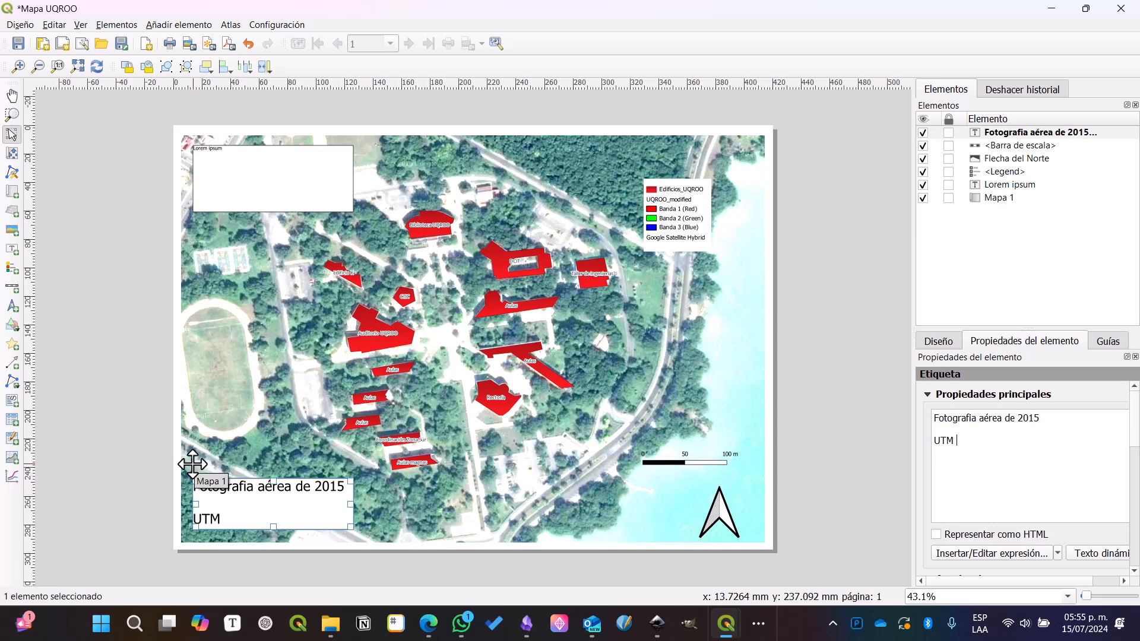
type(" Zona 16")
left_click(167, 623)
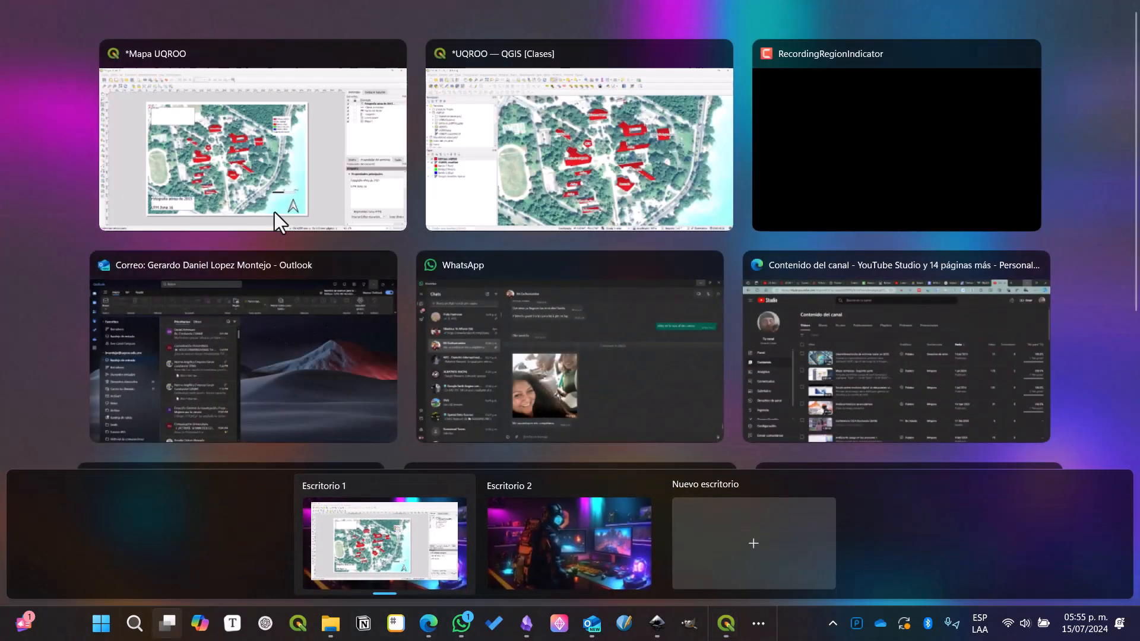
left_click(275, 178)
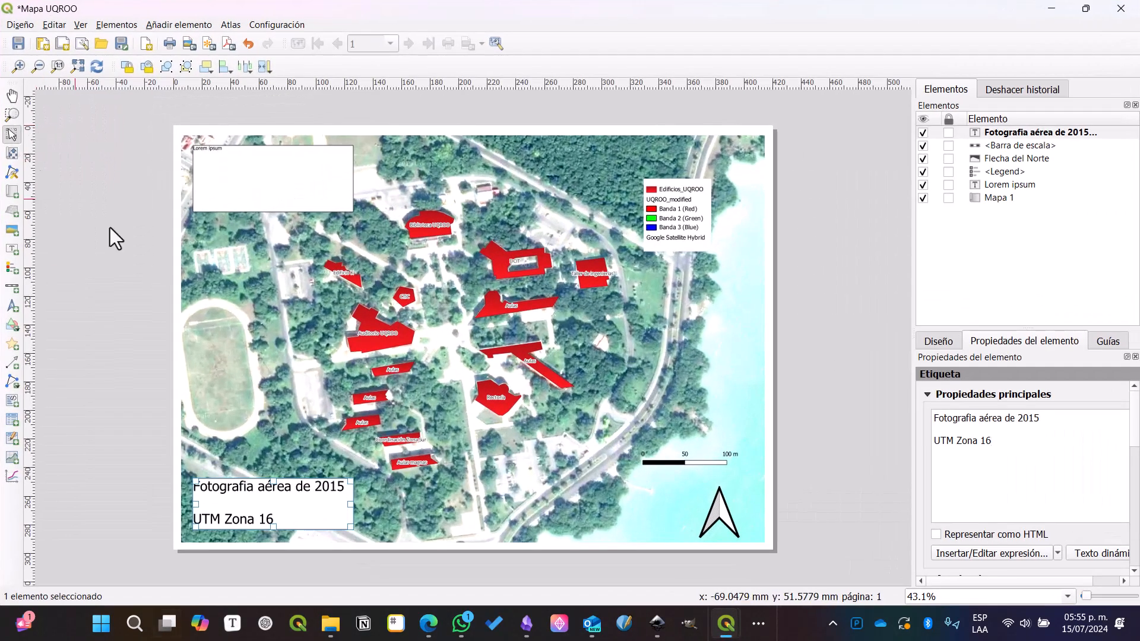
left_click(137, 262)
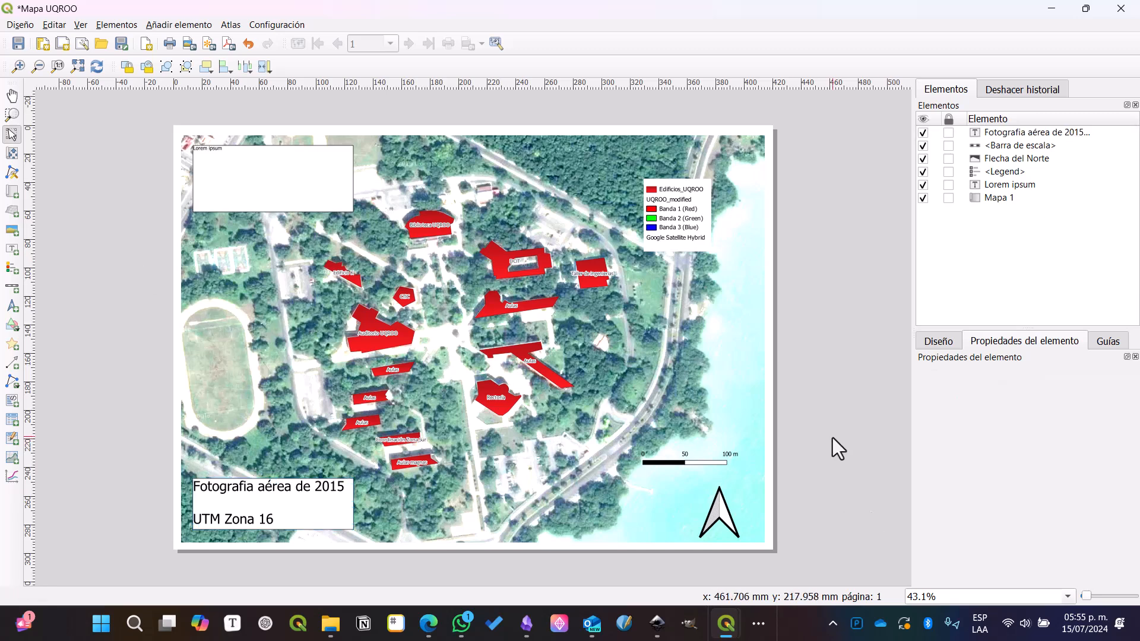